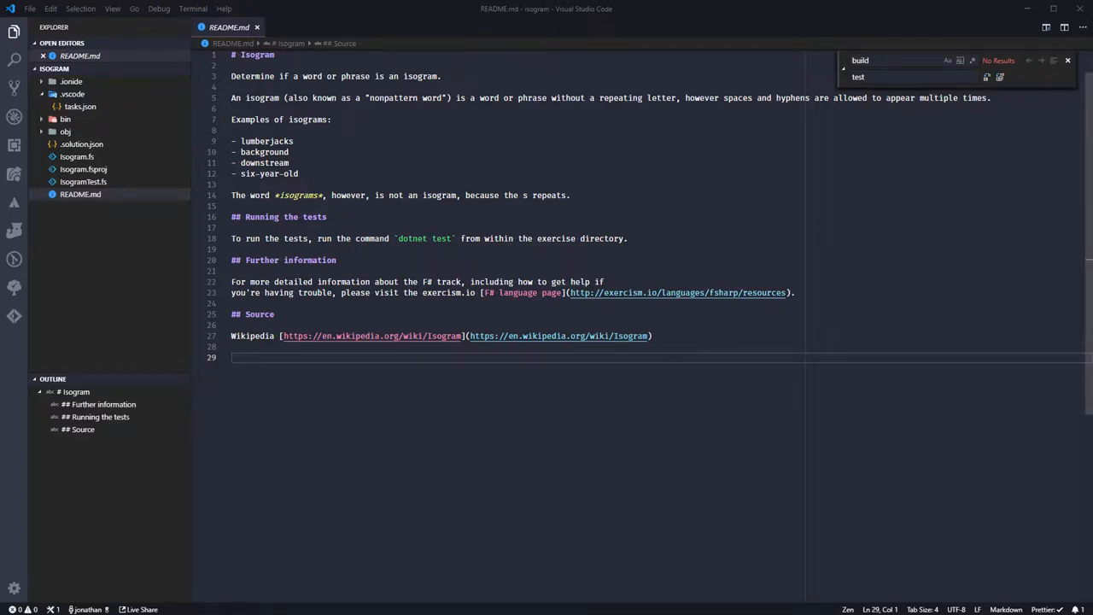
# Focus the editor after the failed test run and shorten the terminal output panel
pyautogui.click(500, 12)
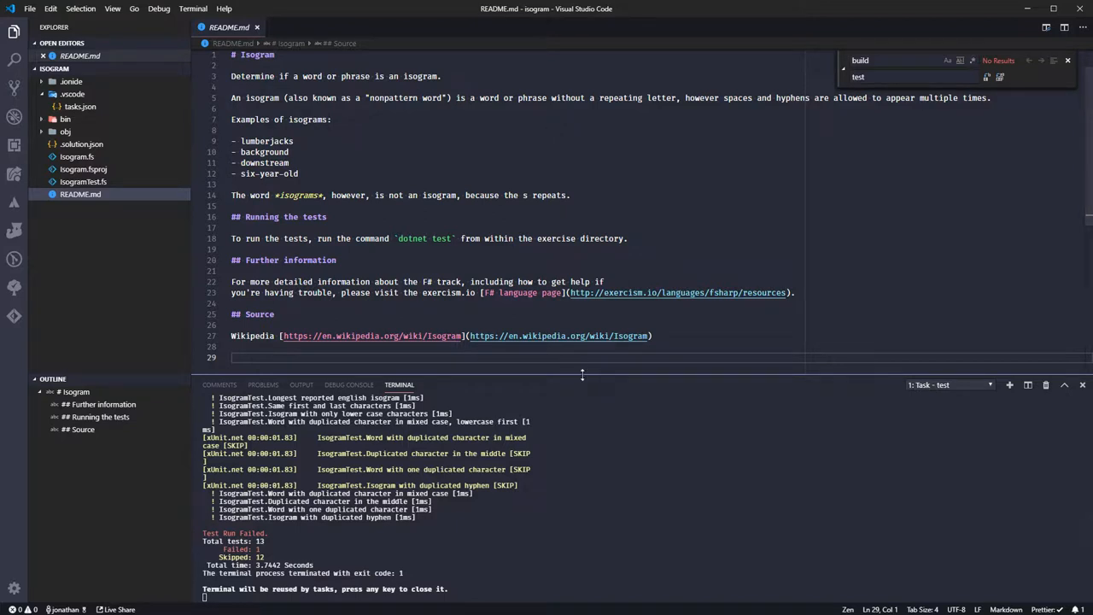
pyautogui.moveTo(586, 374); pyautogui.dragTo(594, 506)
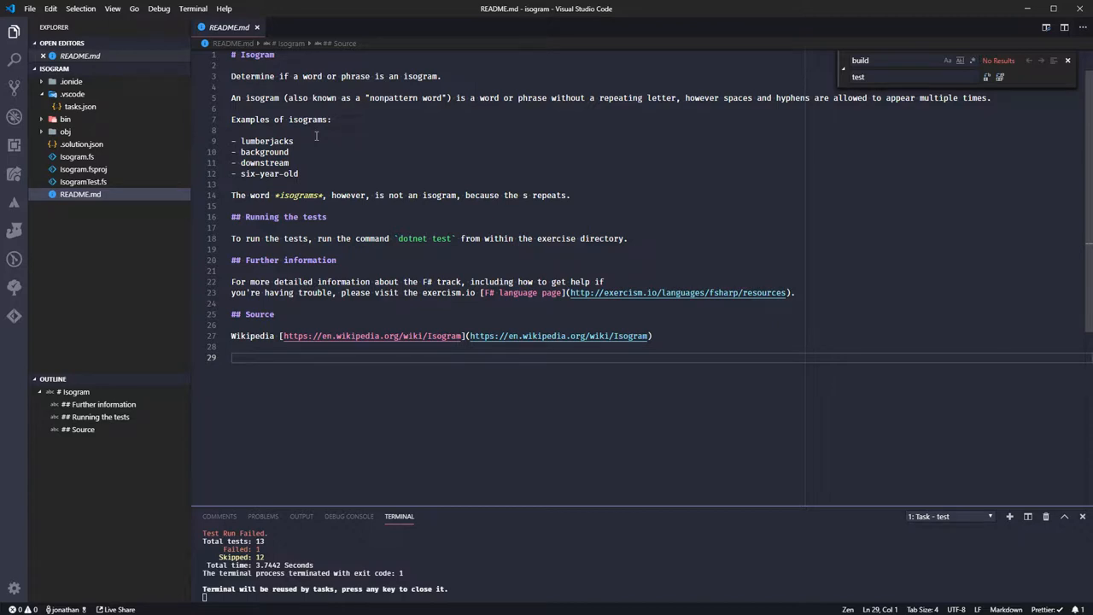
# Highlight the README's example isograms and the repeated letter s in the word isograms
pyautogui.moveTo(232, 141); pyautogui.dragTo(320, 173)
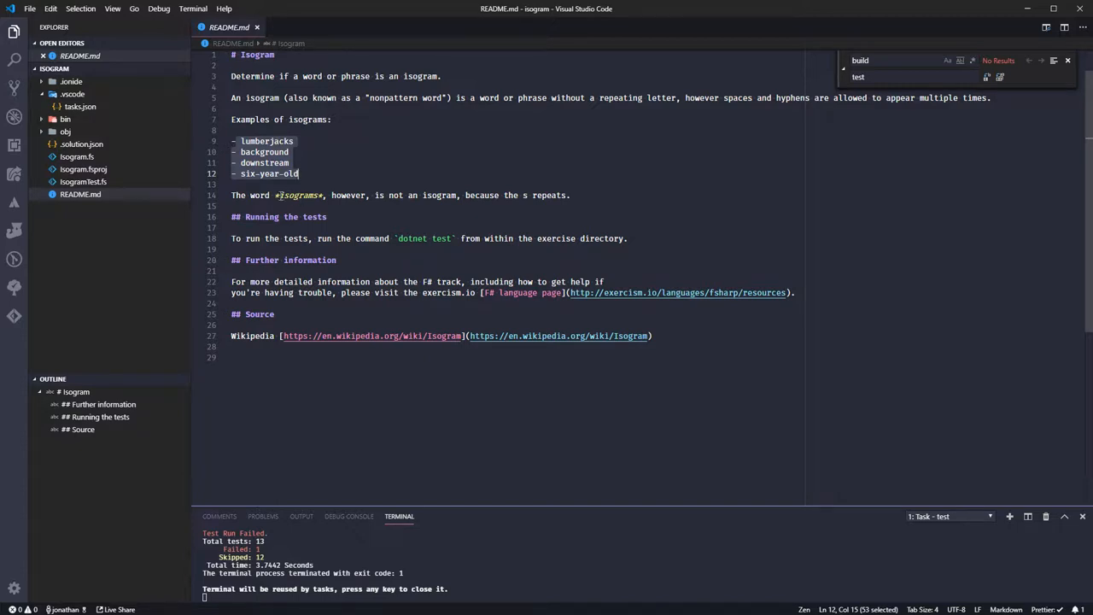
pyautogui.moveTo(280, 195); pyautogui.dragTo(316, 195)
pyautogui.click(287, 194)
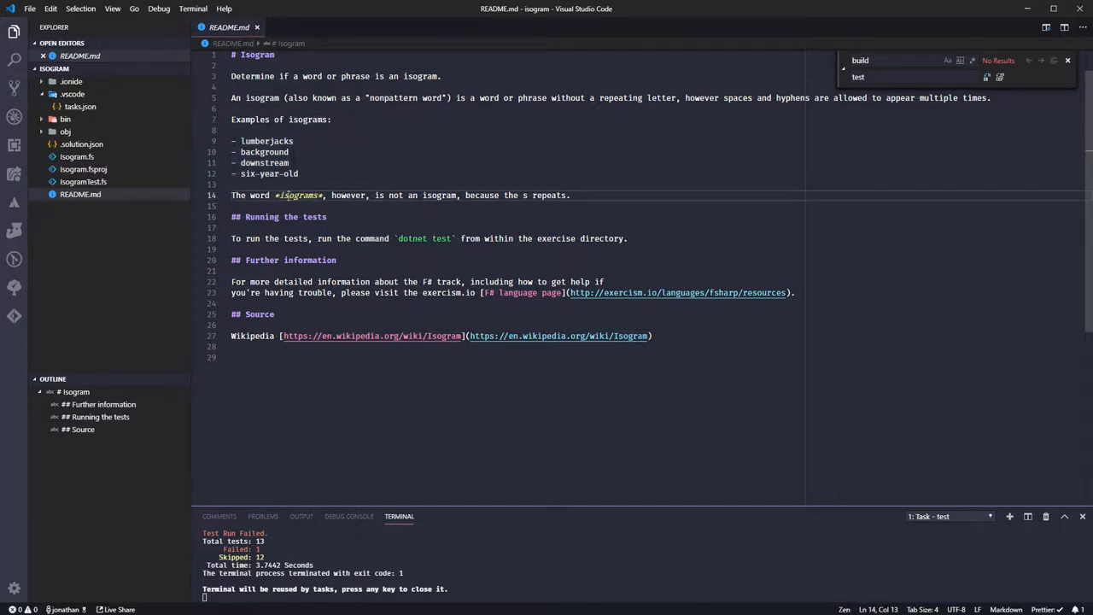
pyautogui.moveTo(318, 194); pyautogui.dragTo(313, 195)
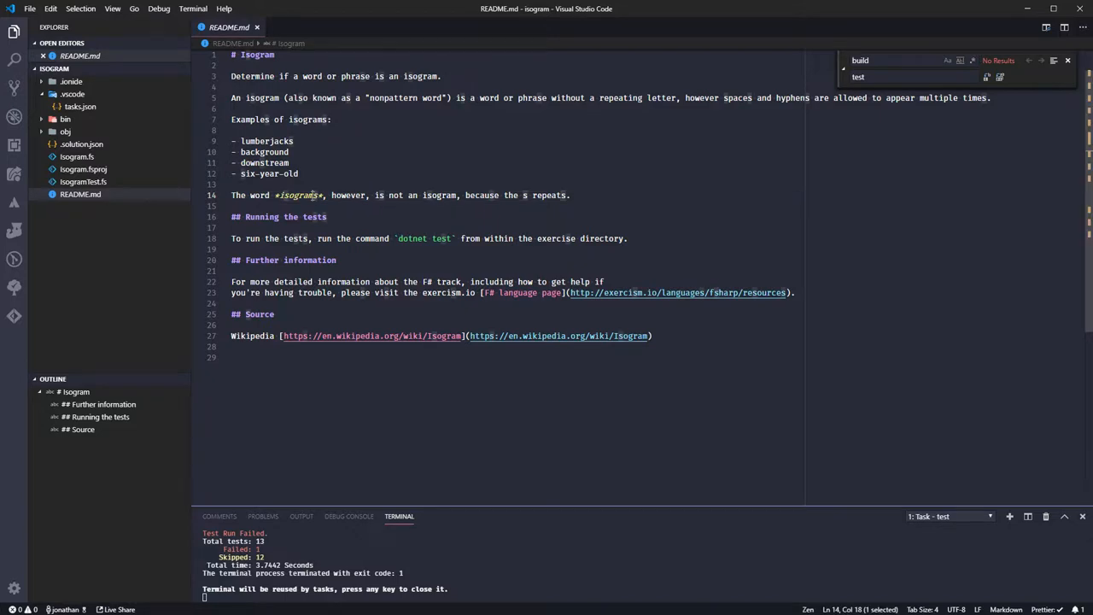
# Review IsogramTest.fs, selecting the Empty string test and its expected result
pyautogui.click(121, 182)
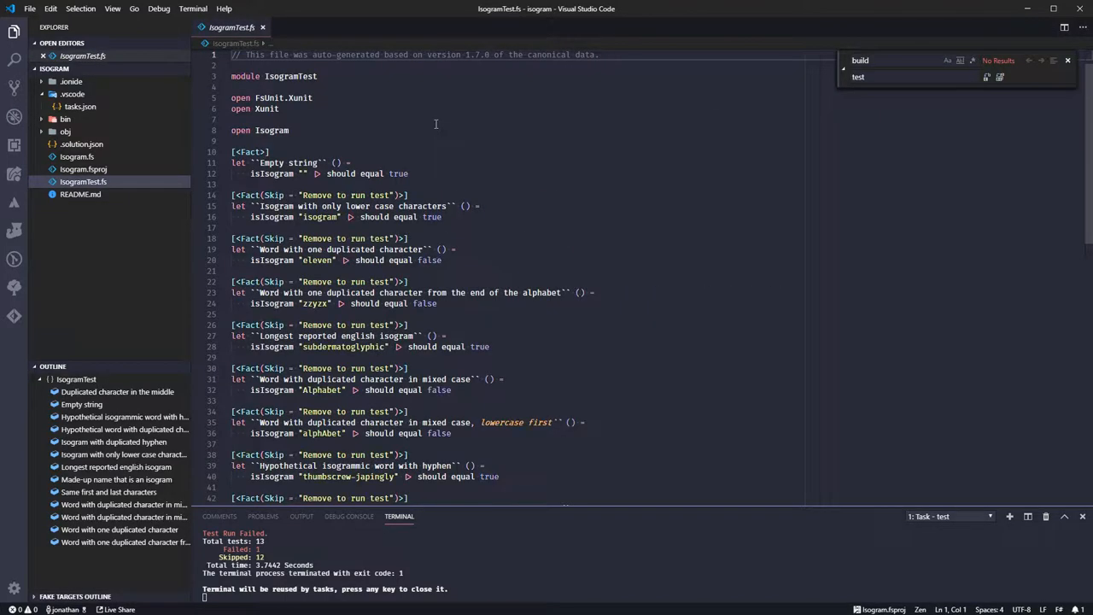
pyautogui.moveTo(240, 142); pyautogui.dragTo(261, 184)
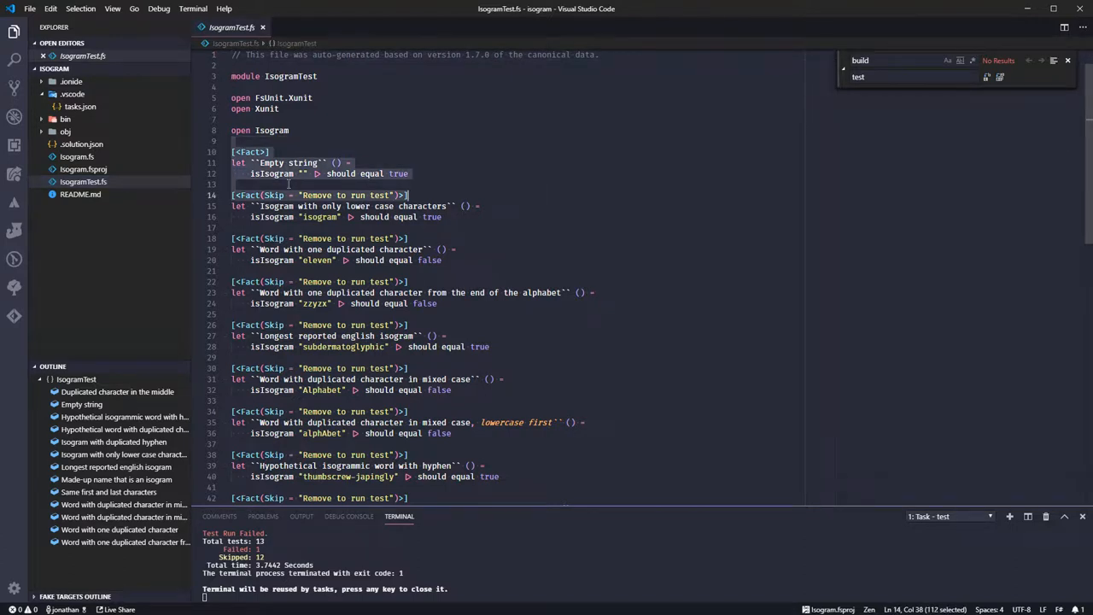
pyautogui.click(263, 173)
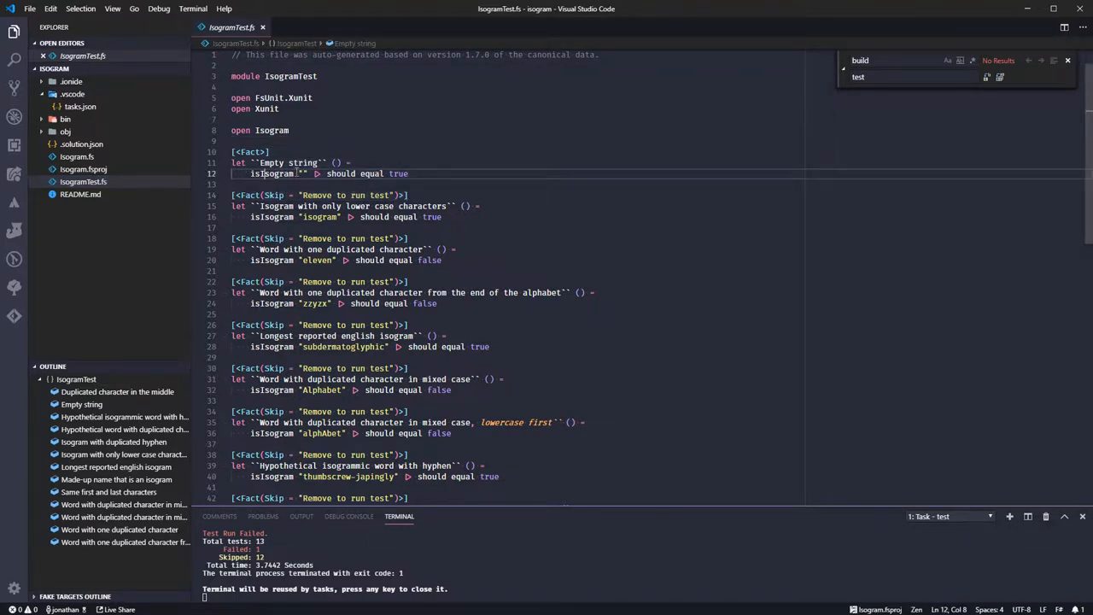
pyautogui.moveTo(294, 174); pyautogui.dragTo(412, 174)
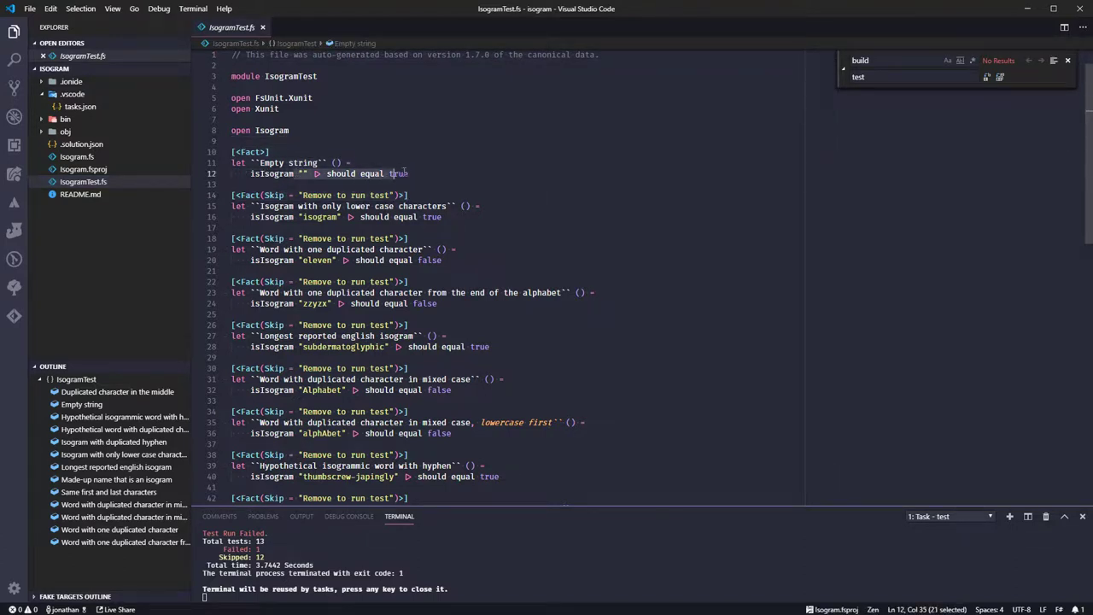
# Replace the failwith placeholder in Isogram.fs so isIsogram returns true
pyautogui.click(77, 157)
pyautogui.click(327, 90)
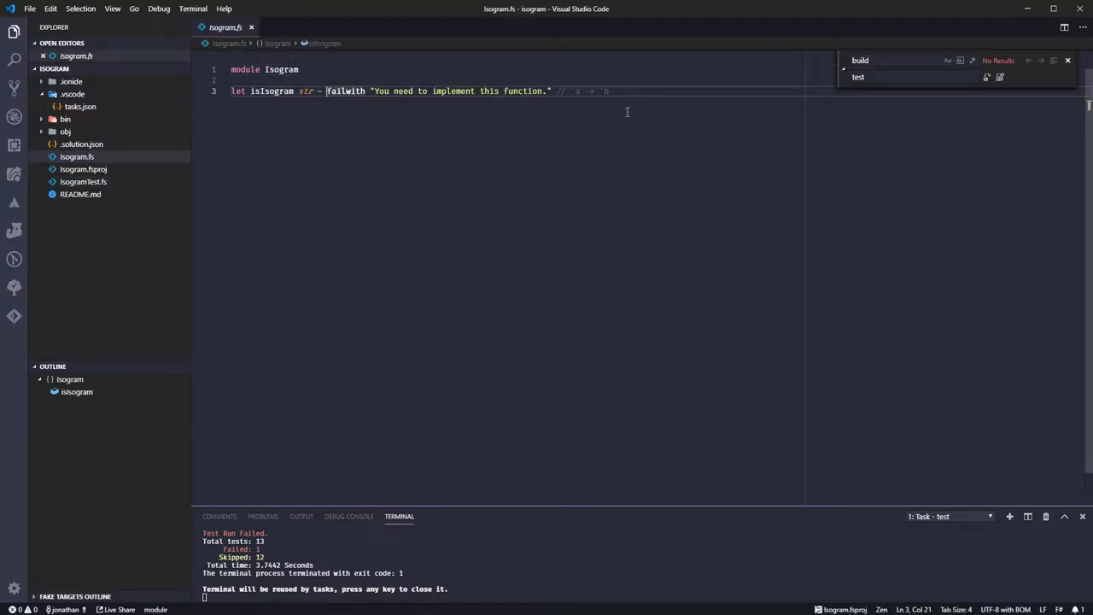
pyautogui.keyDown('shift'); pyautogui.click(627, 112); pyautogui.keyUp('shift')
pyautogui.write('truye')
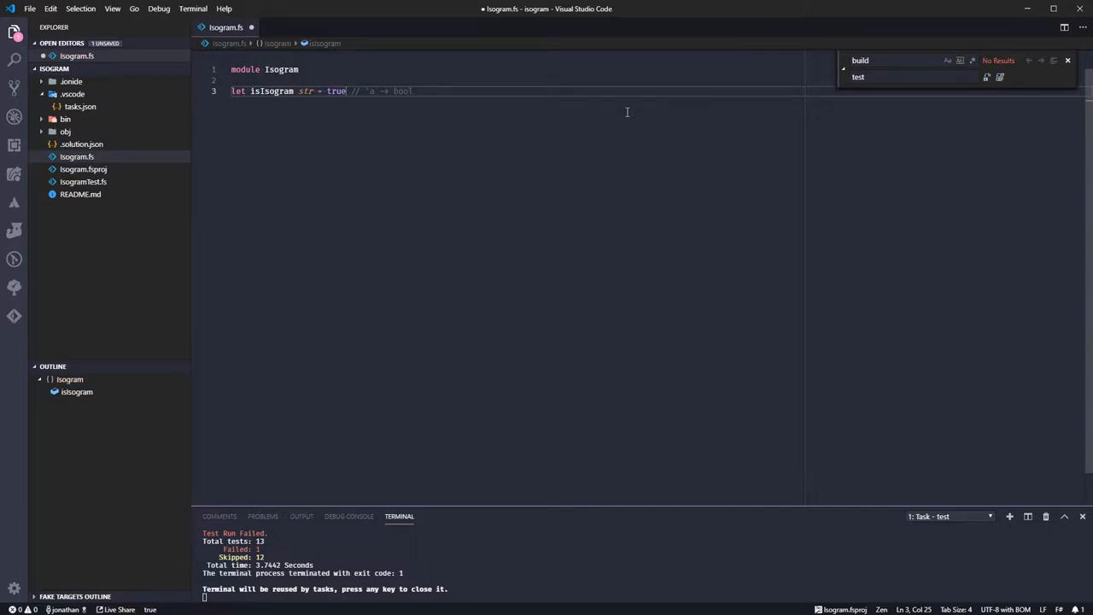
# Run the test task (1 passed, 12 skipped) and return to IsogramTest.fs
pyautogui.hotkey('ctrl', 'shift', 'p')
pyautogui.press('Return')
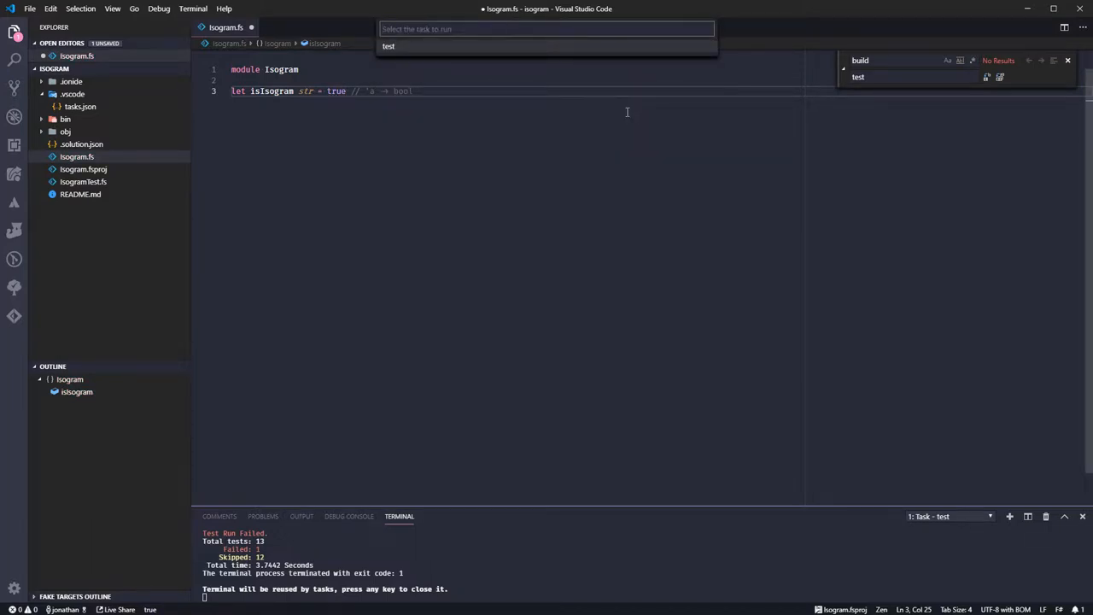
pyautogui.press('Return')
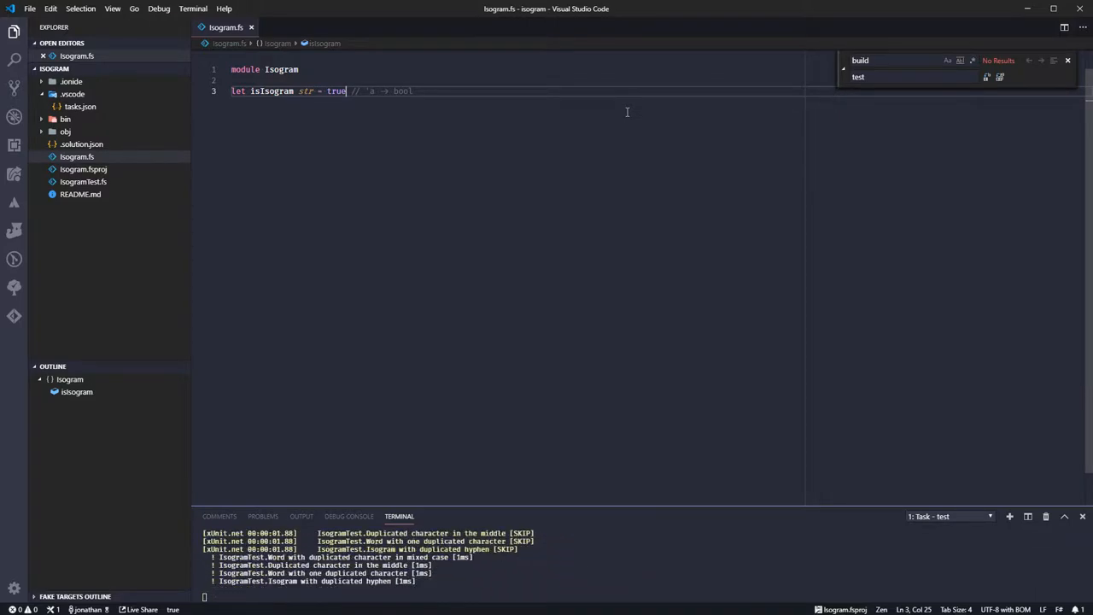
pyautogui.click(83, 182)
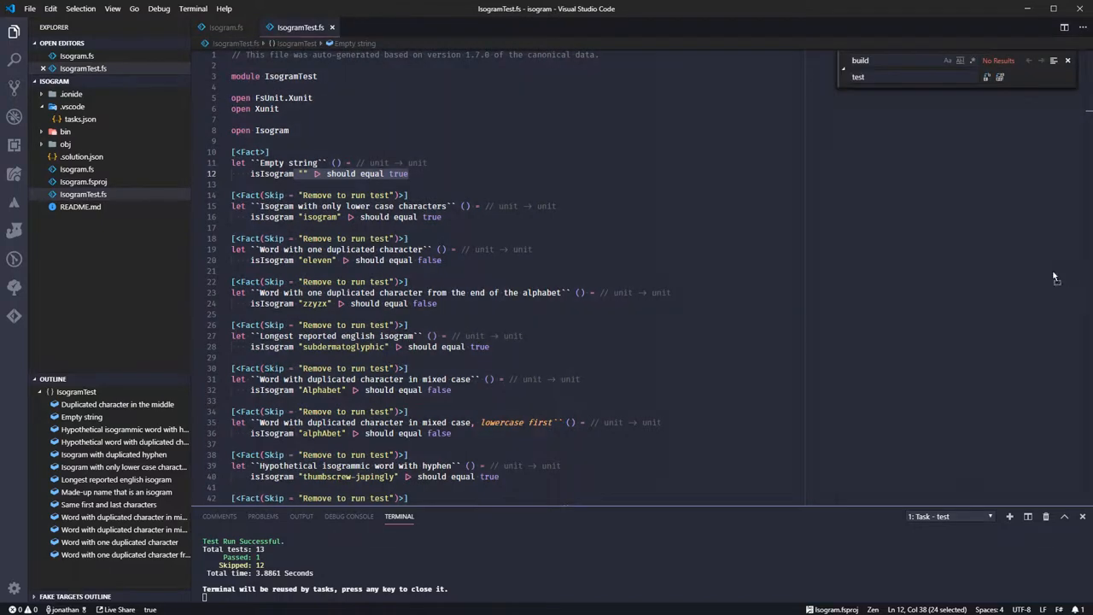
# Split the test file beside the implementation and remove the Skip from the lower-case test
pyautogui.moveTo(1055, 278); pyautogui.dragTo(1051, 282)
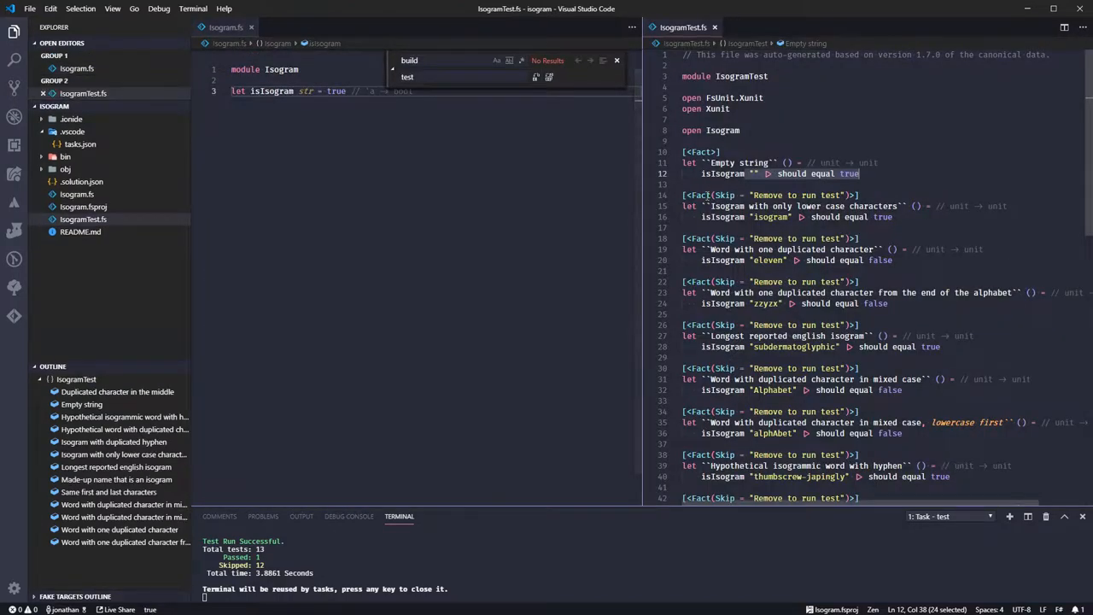
pyautogui.moveTo(707, 196); pyautogui.dragTo(854, 196)
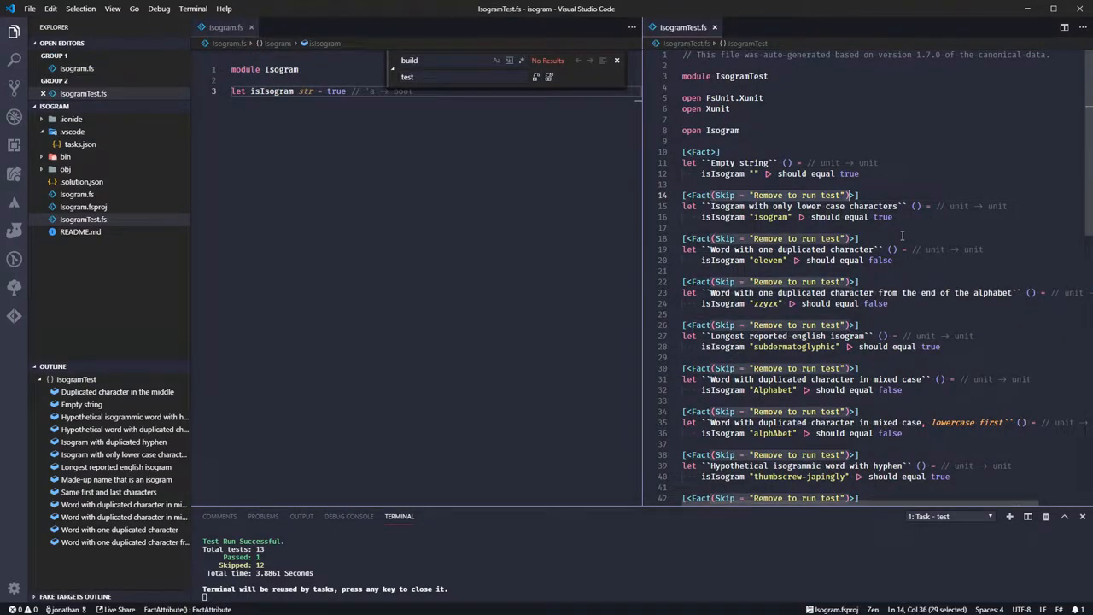
pyautogui.press('BackSpace')
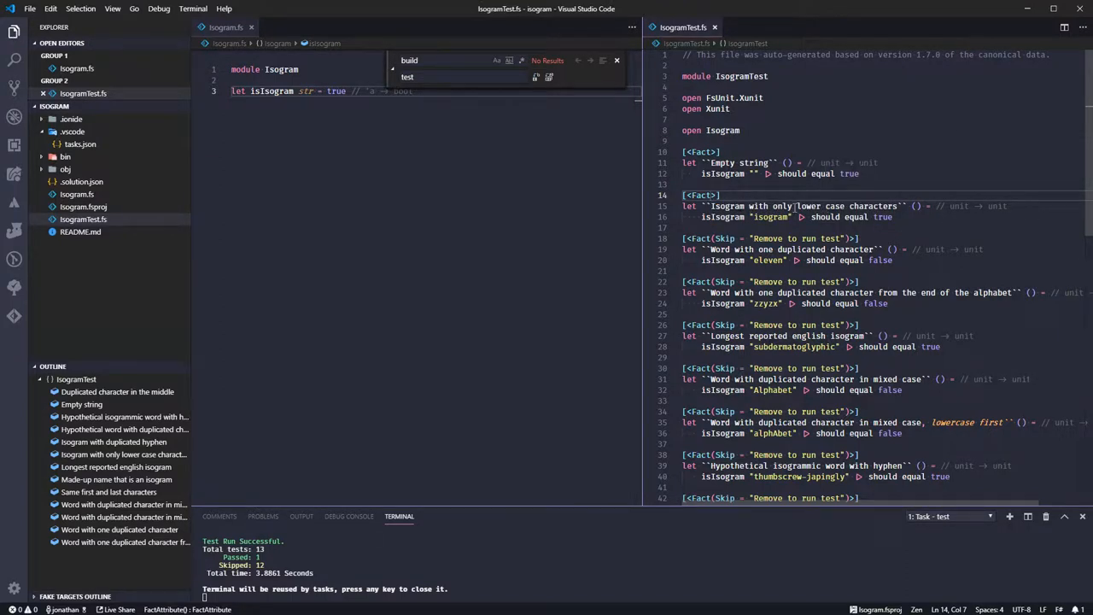
pyautogui.click(782, 175)
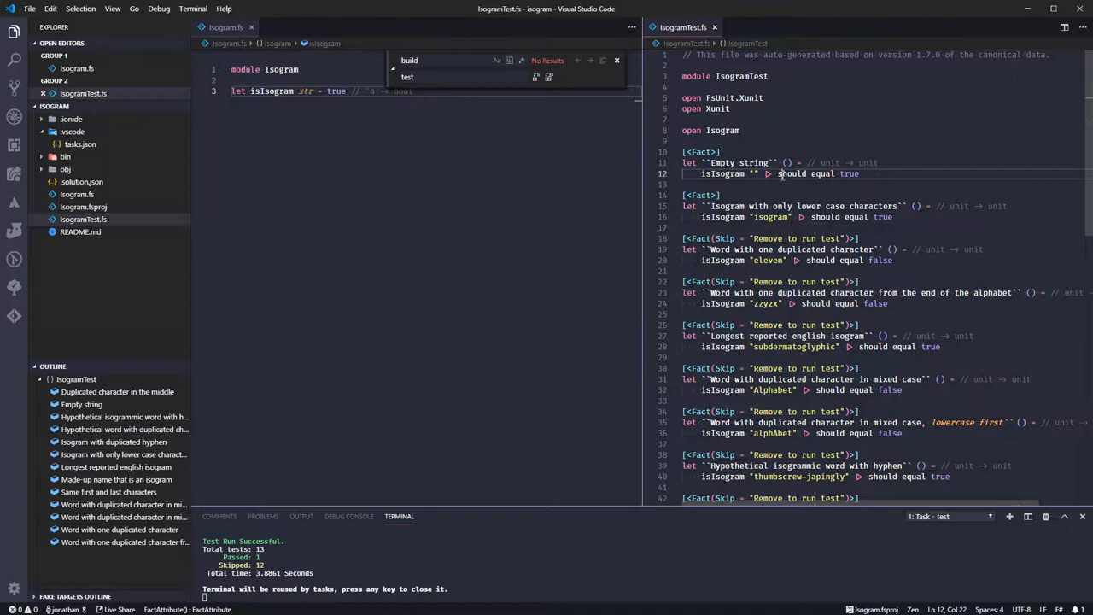
# Run the test task again: 2 passed, 11 skipped
pyautogui.click(616, 60)
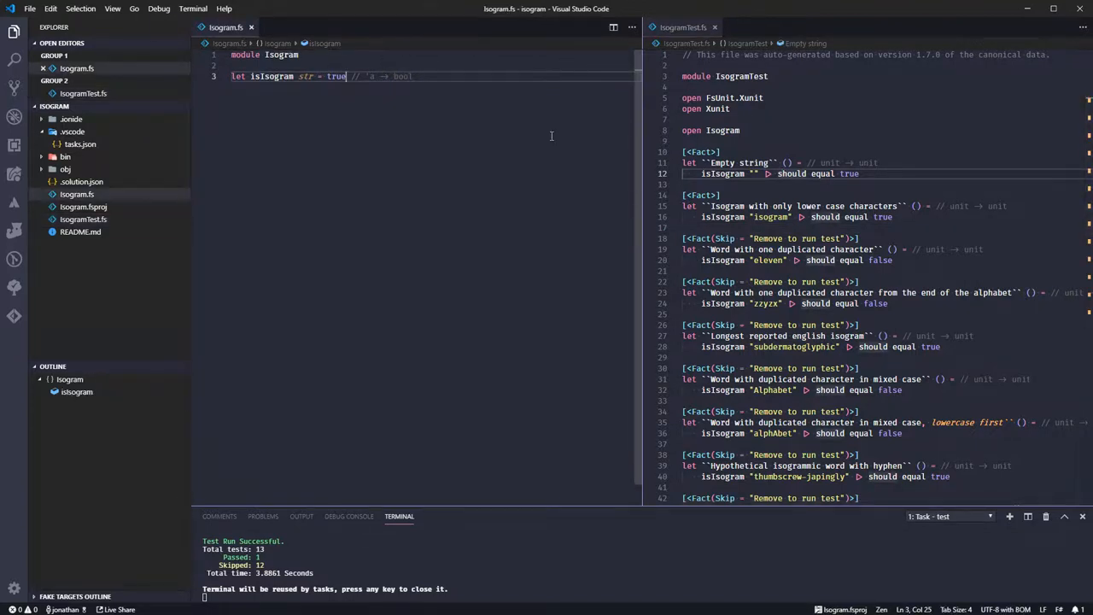
pyautogui.hotkey('ctrl', 'shift', 'p')
pyautogui.press('Return')
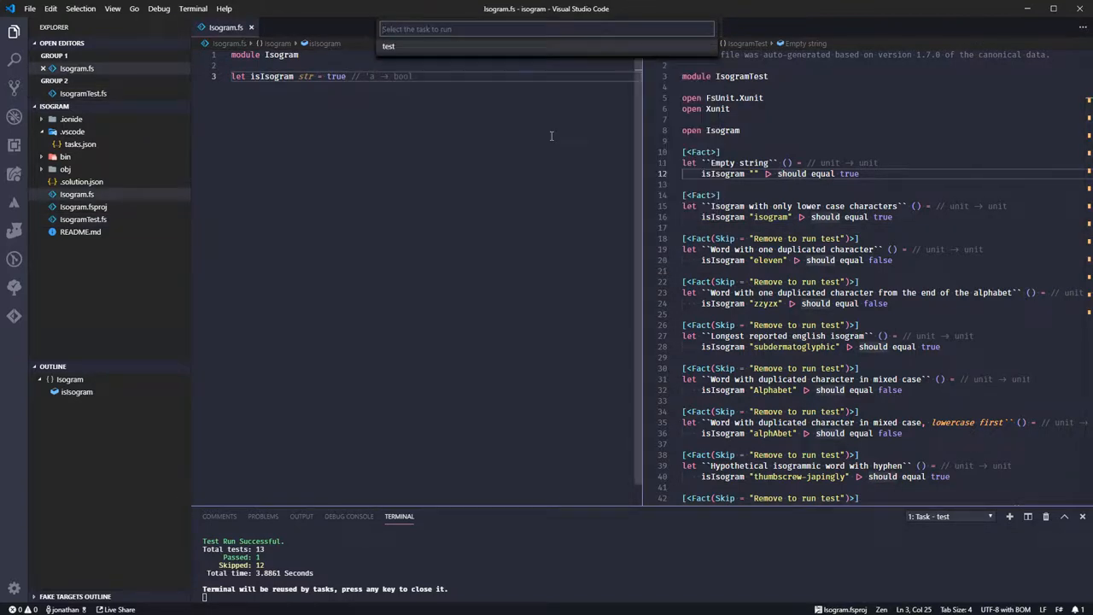
pyautogui.press('Return')
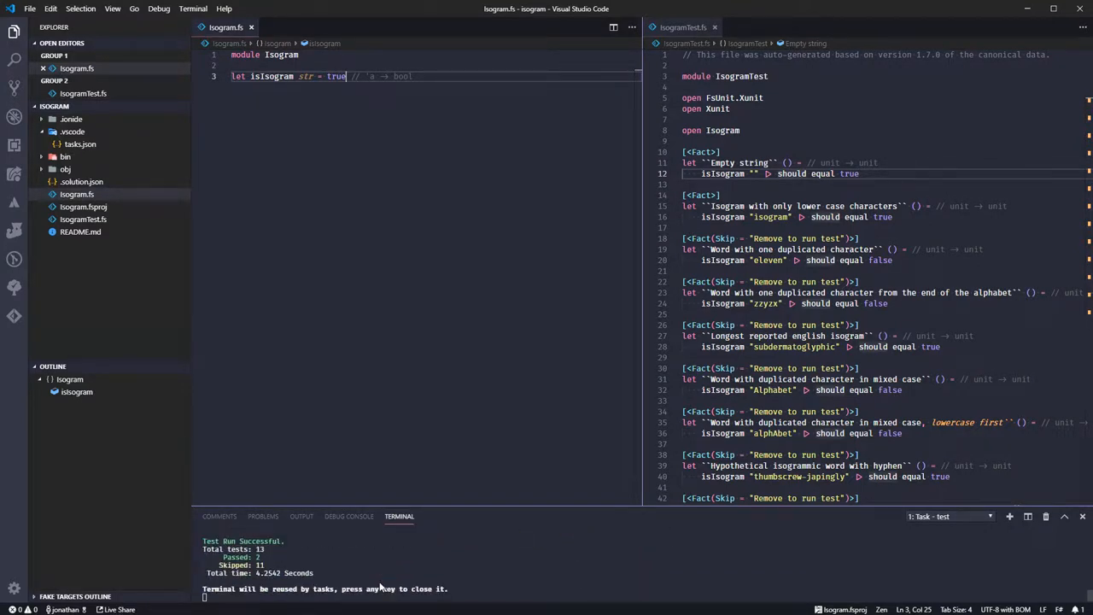
# Remove the Skip from the 'Word with one duplicated character' test
pyautogui.click(714, 239)
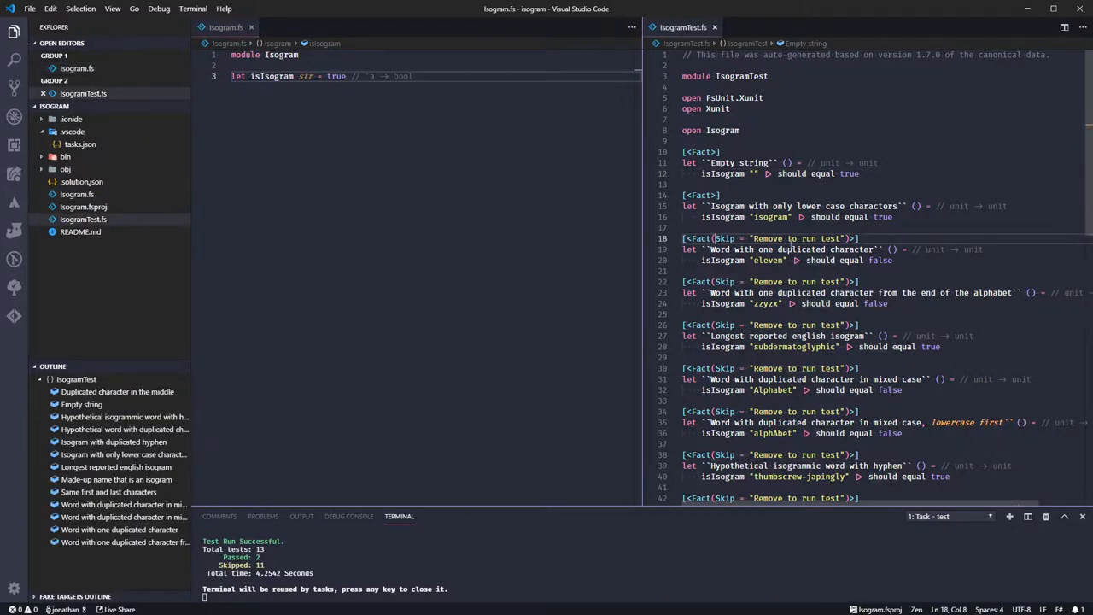
pyautogui.moveTo(712, 240); pyautogui.dragTo(850, 239)
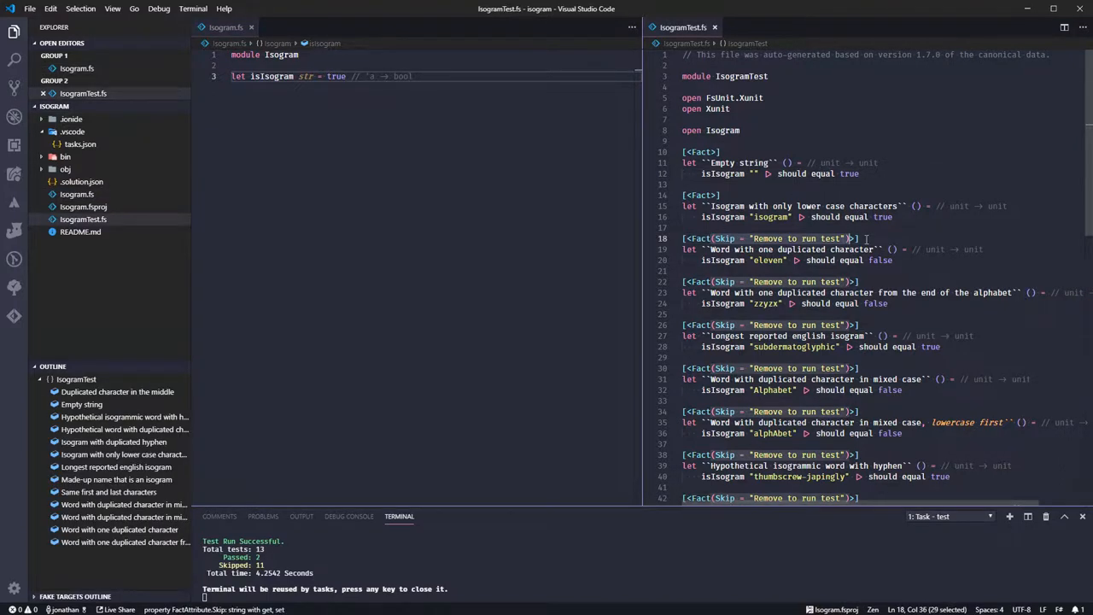
pyautogui.press('BackSpace')
# Open and close two unwanted shell terminals from the command palette
pyautogui.hotkey('ctrl', 'shift', 'p')
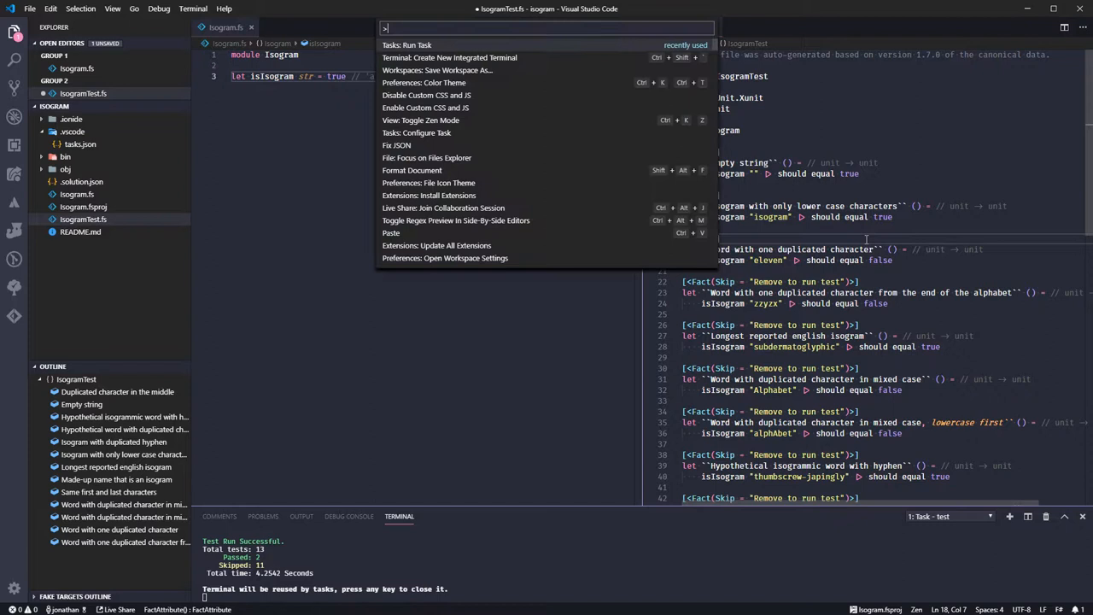
pyautogui.press('Down')
pyautogui.press('Return')
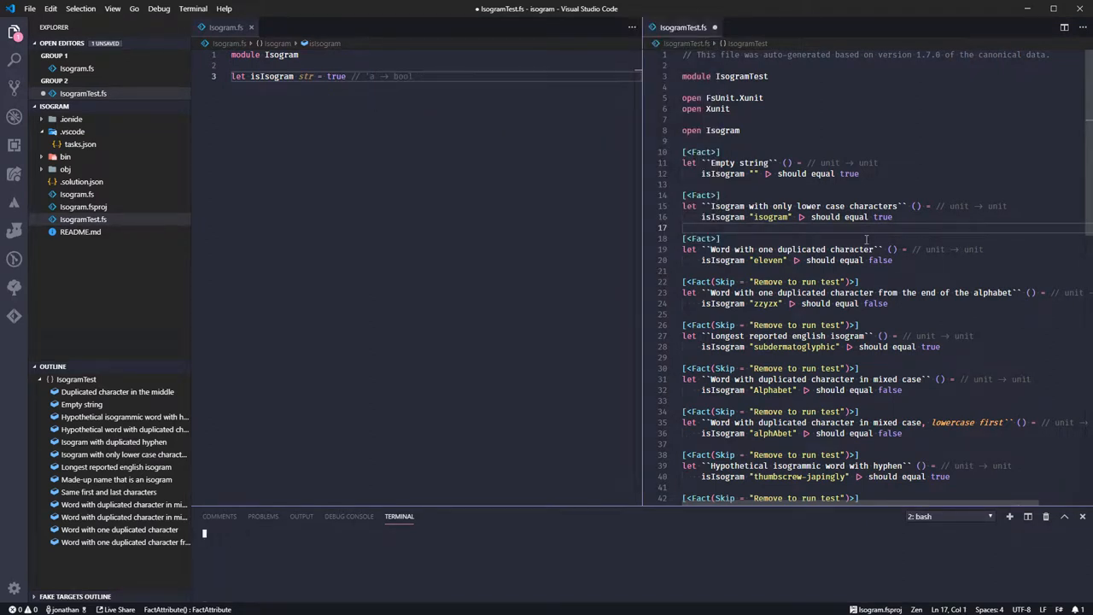
pyautogui.click(1045, 517)
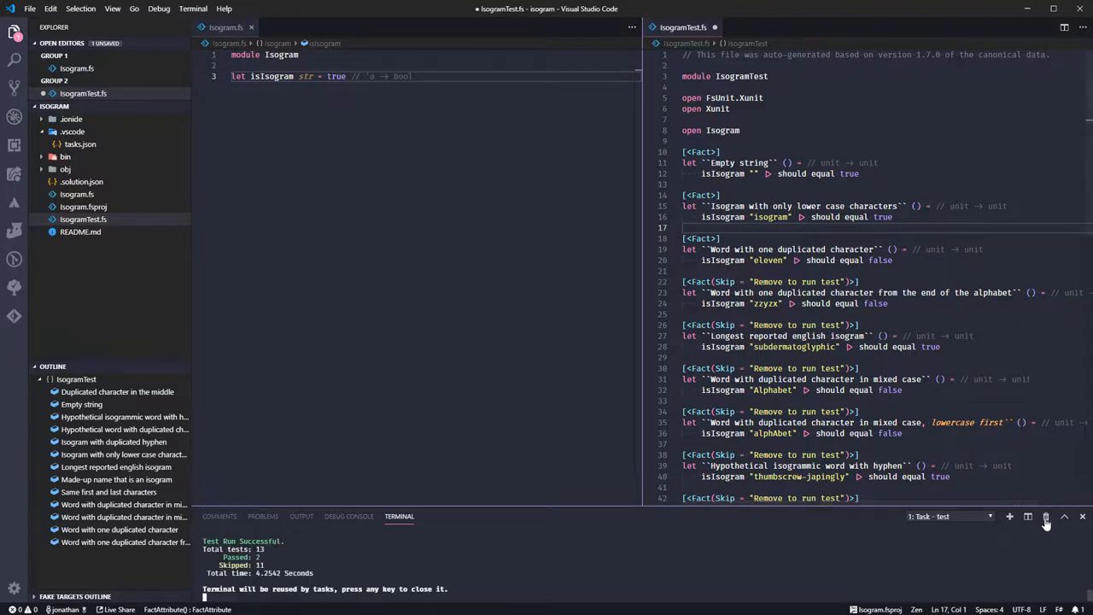
pyautogui.hotkey('ctrl', 'shift', 'p')
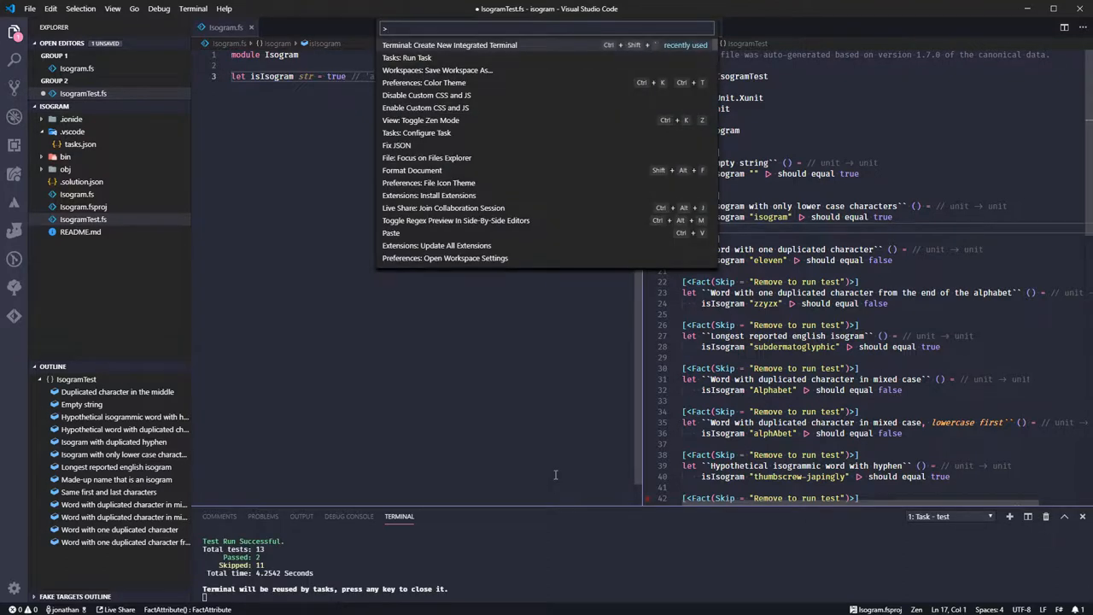
pyautogui.press('Return')
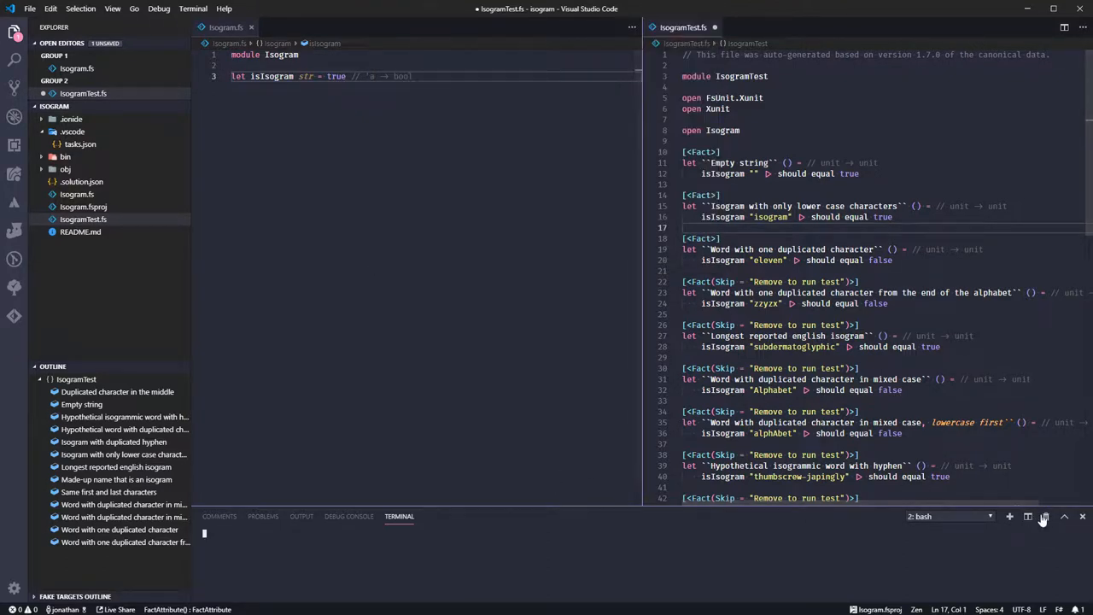
pyautogui.click(1047, 517)
# Run the test task: 2 passed, 1 failed, 10 skipped
pyautogui.hotkey('ctrl', 'shift', 'p')
pyautogui.press('Down')
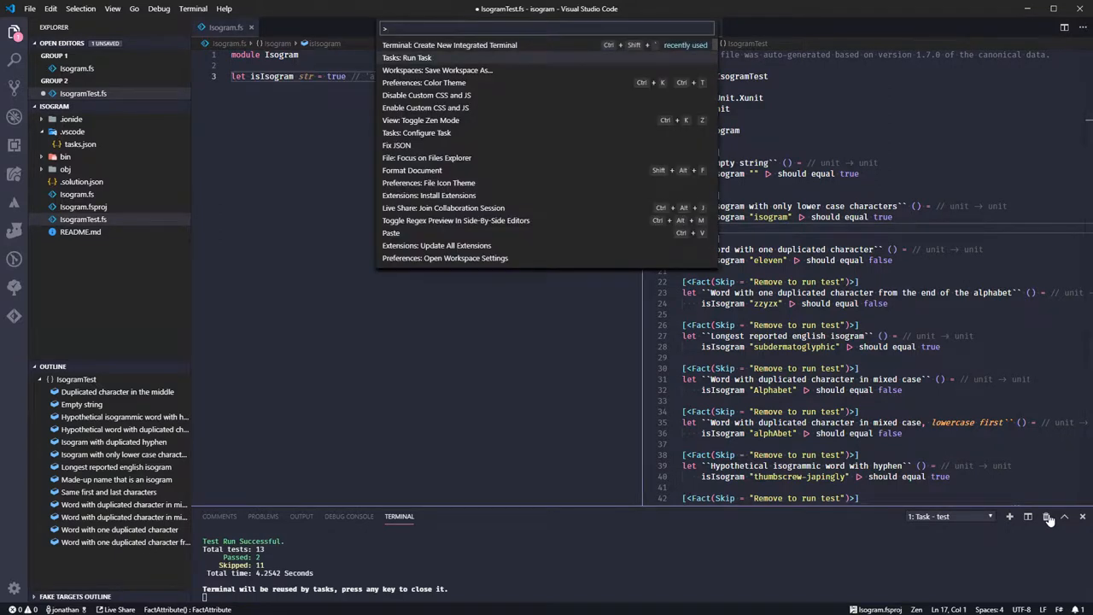
pyautogui.press('Return')
pyautogui.press('Return')
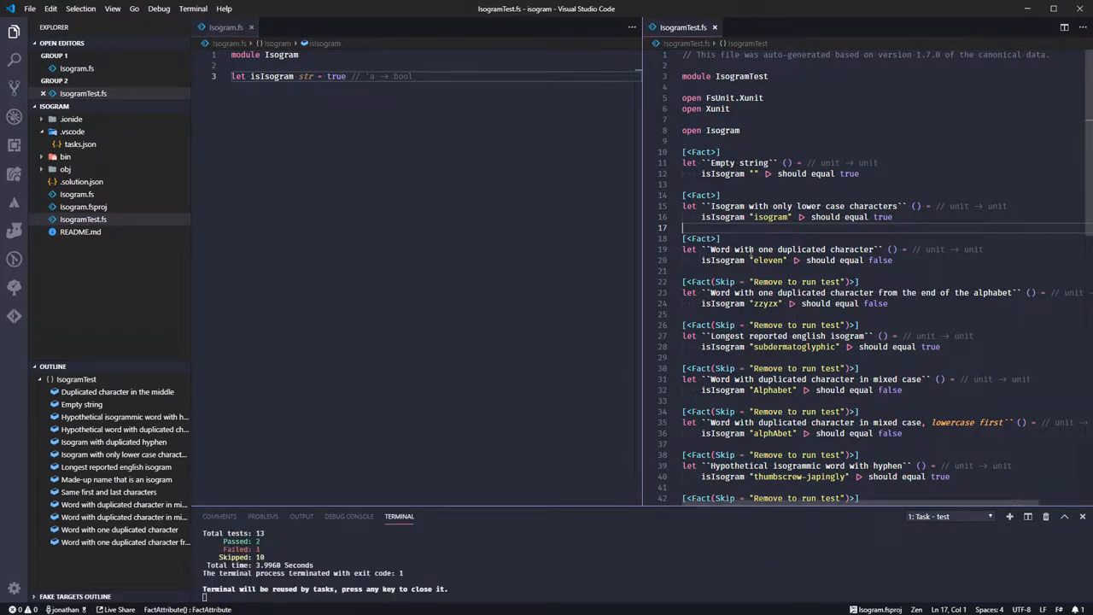
# Check the test word eleven, then delete the true stub and start an indented body line
pyautogui.click(768, 259)
pyautogui.doubleClick(769, 260)
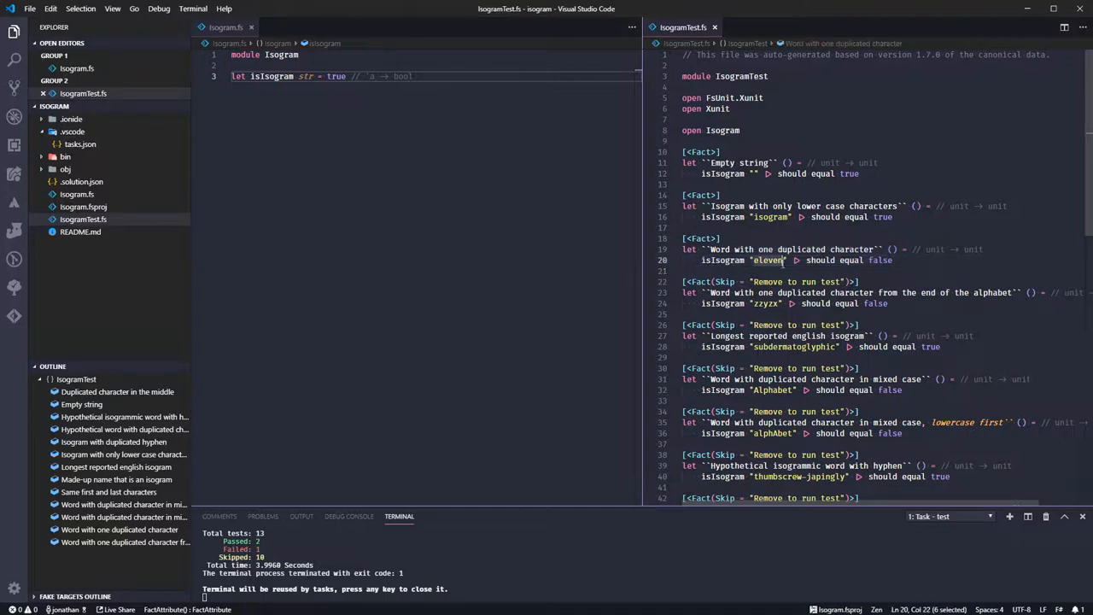
pyautogui.click(345, 94)
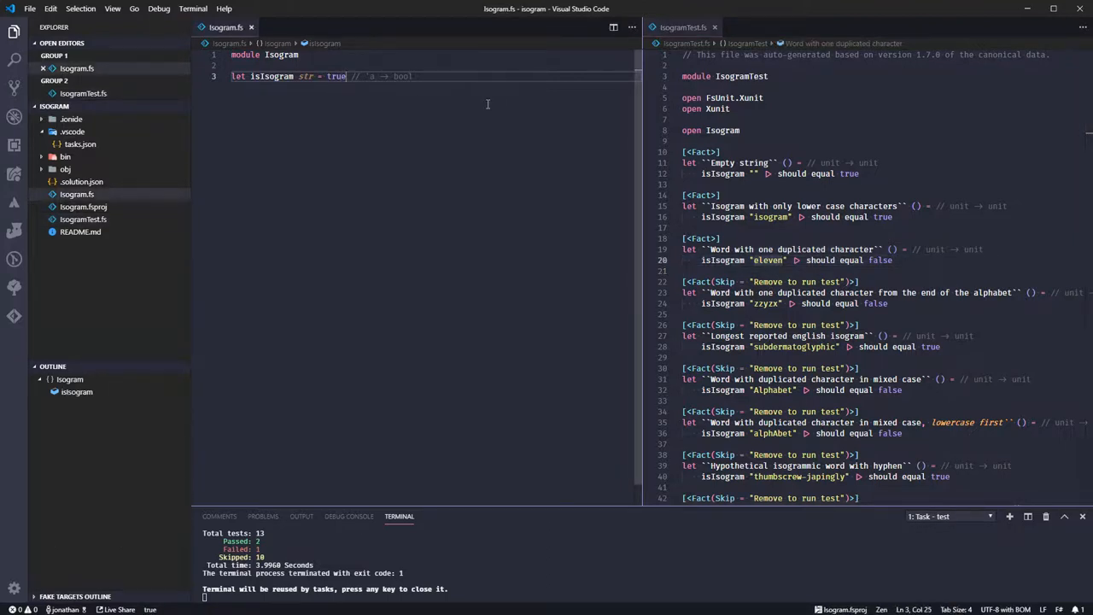
pyautogui.press('BackSpace')
pyautogui.press('BackSpace')
pyautogui.press('BackSpace')
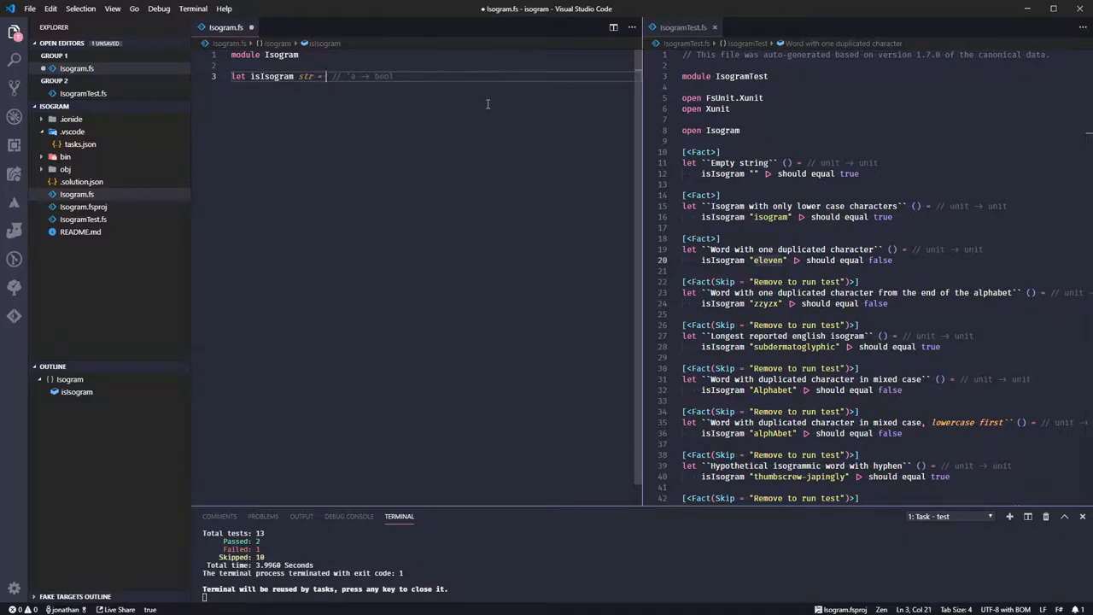
pyautogui.press('BackSpace')
pyautogui.press('Return')
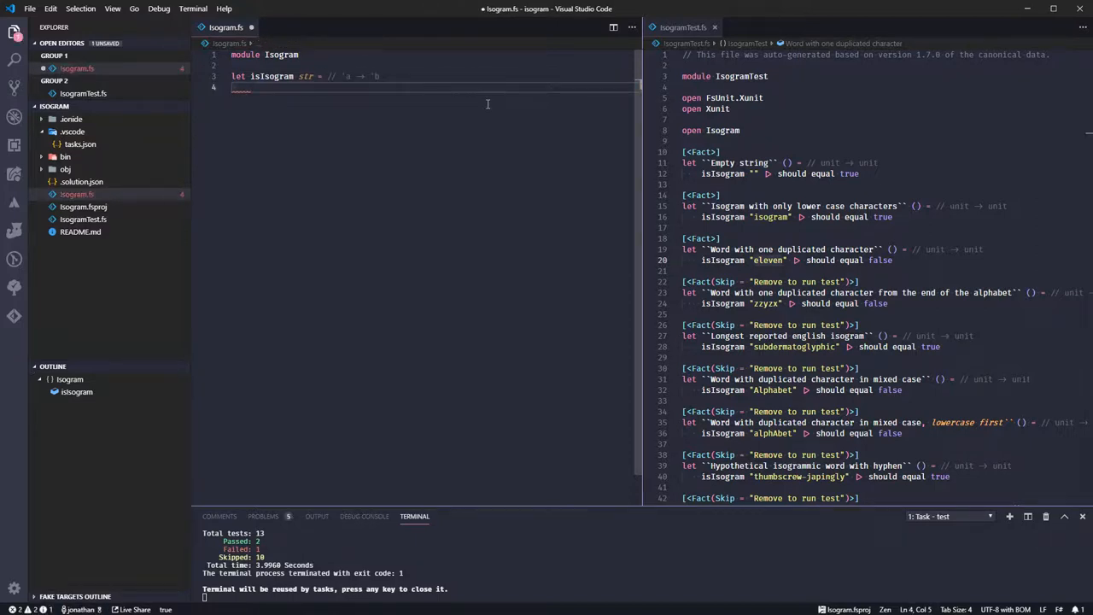
# Check str's inferred type, then write Seq.groupBy (fun x -> x) as the body
pyautogui.press('Up')
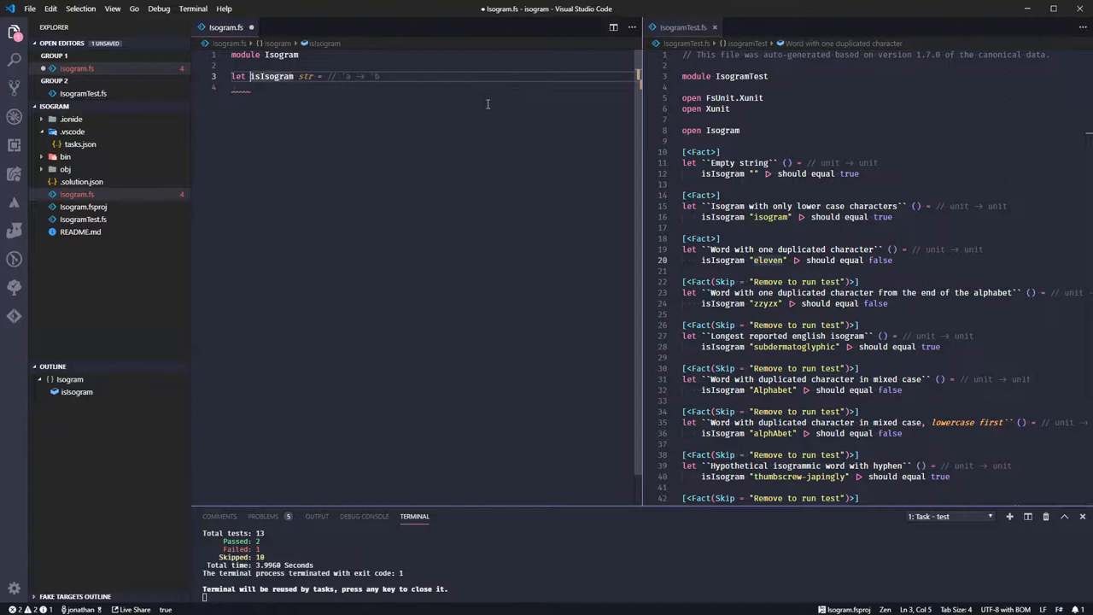
pyautogui.hotkey('ctrl', 'Right')
pyautogui.hotkey('ctrl', 'Right')
pyautogui.hotkey('ctrl', 'shift', 'Left')
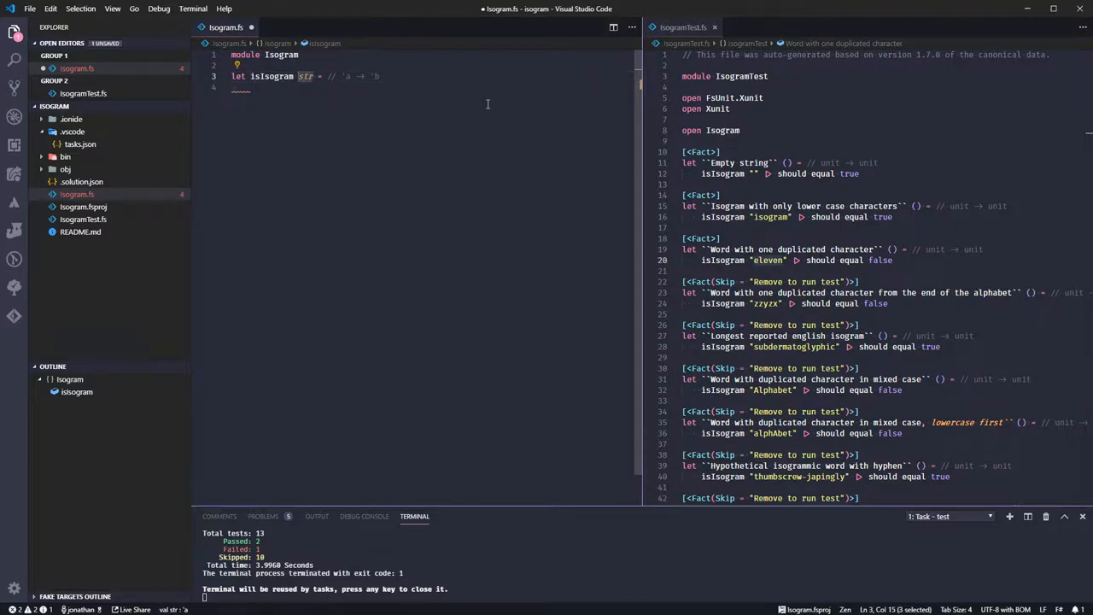
pyautogui.press('Escape')
pyautogui.press('Down')
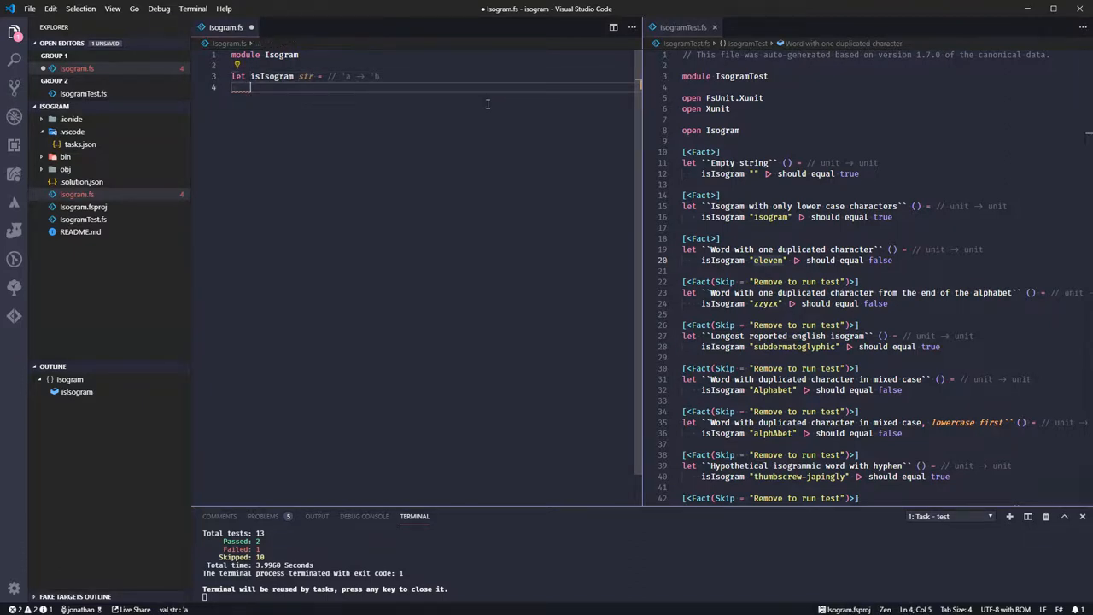
pyautogui.press('BackSpace')
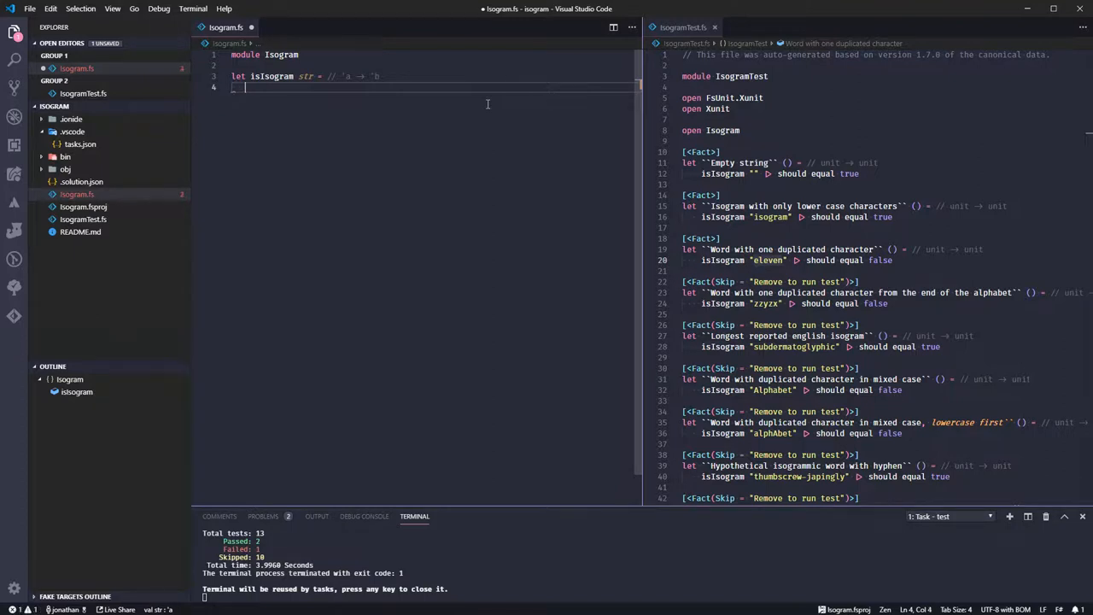
pyautogui.write('S')
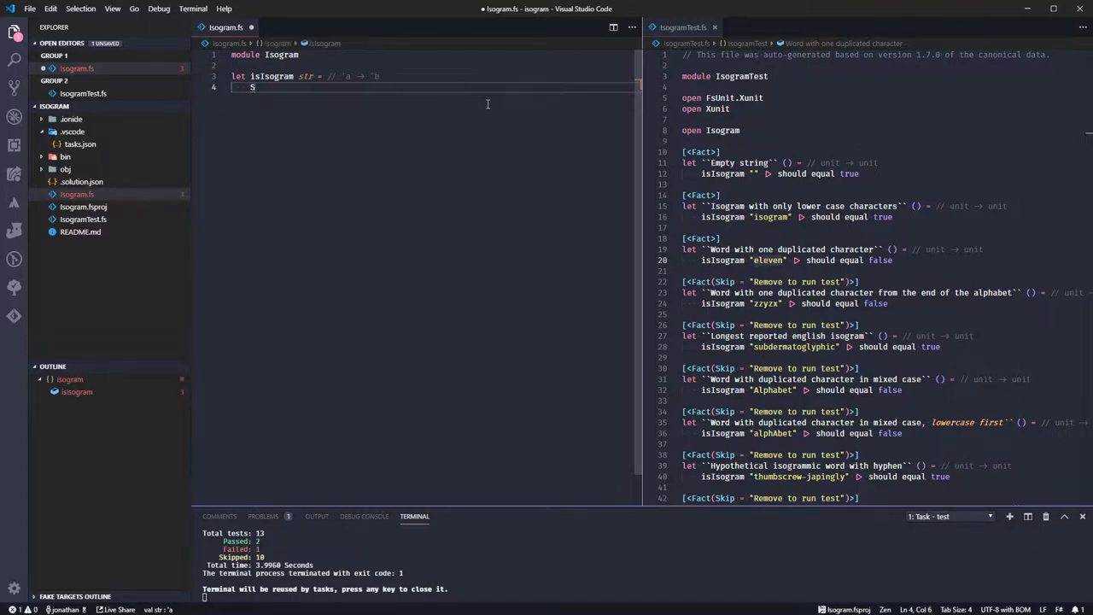
pyautogui.write('eq')
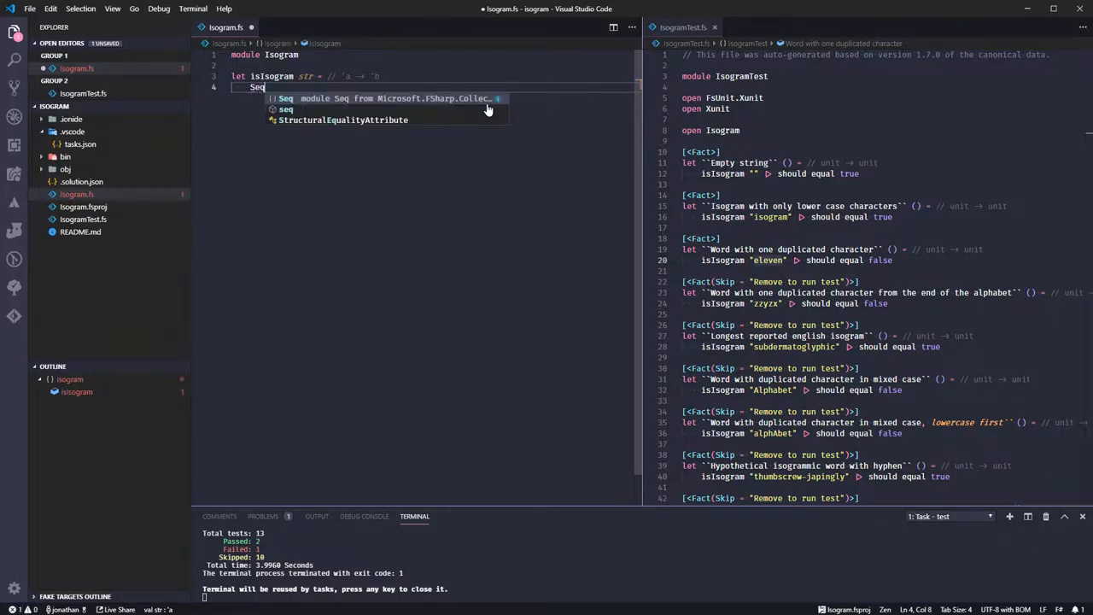
pyautogui.write('.')
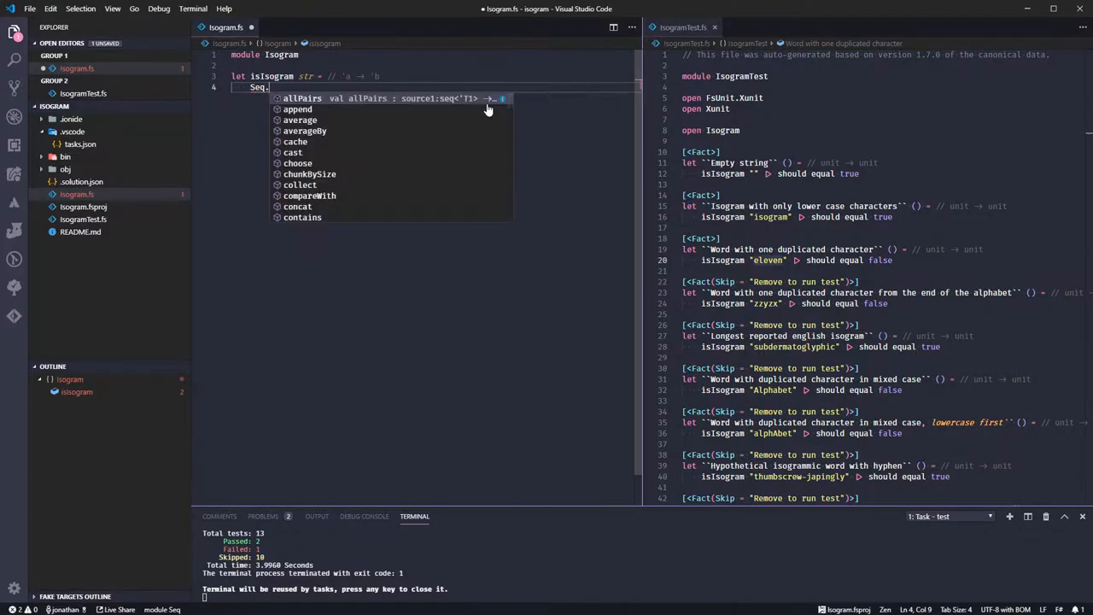
pyautogui.write('Gr')
pyautogui.press('Tab')
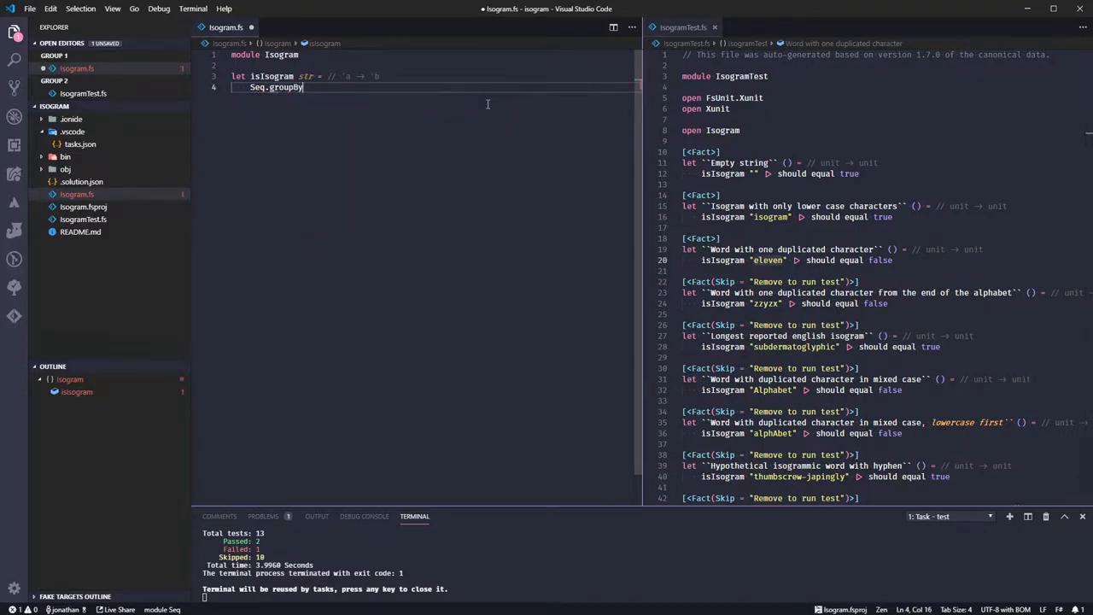
pyautogui.write('(')
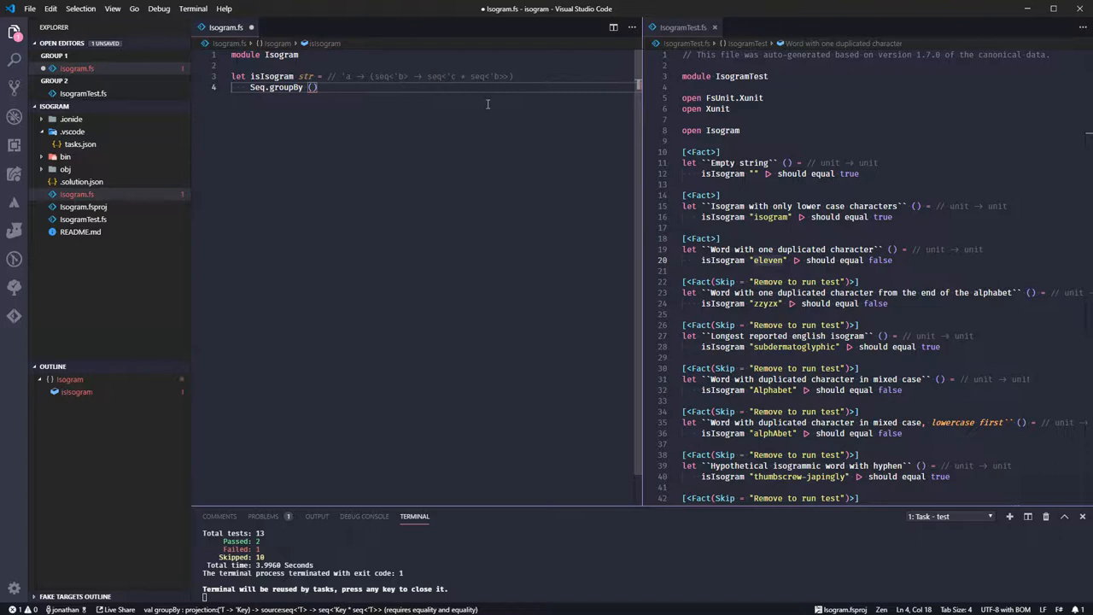
pyautogui.write('fun ')
pyautogui.write('x ')
pyautogui.write('-> x')
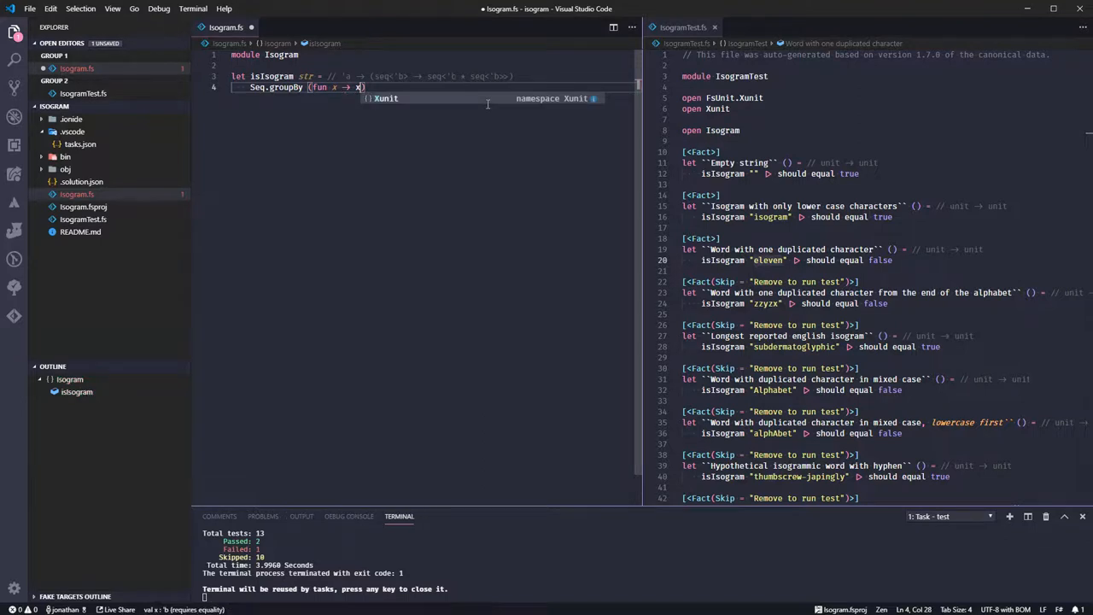
pyautogui.write(')')
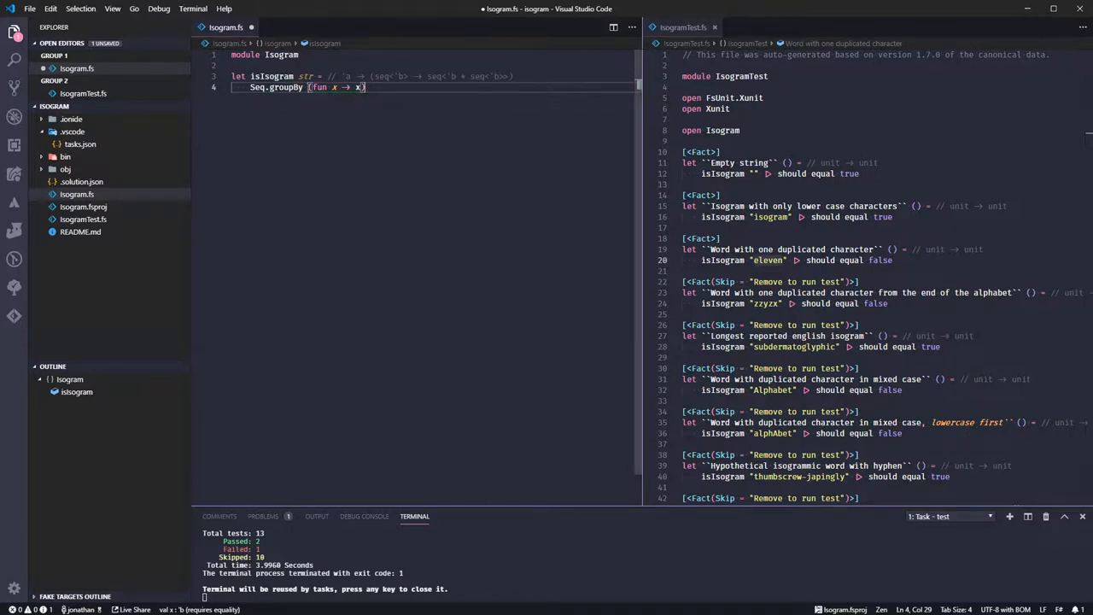
pyautogui.moveTo(346, 87)
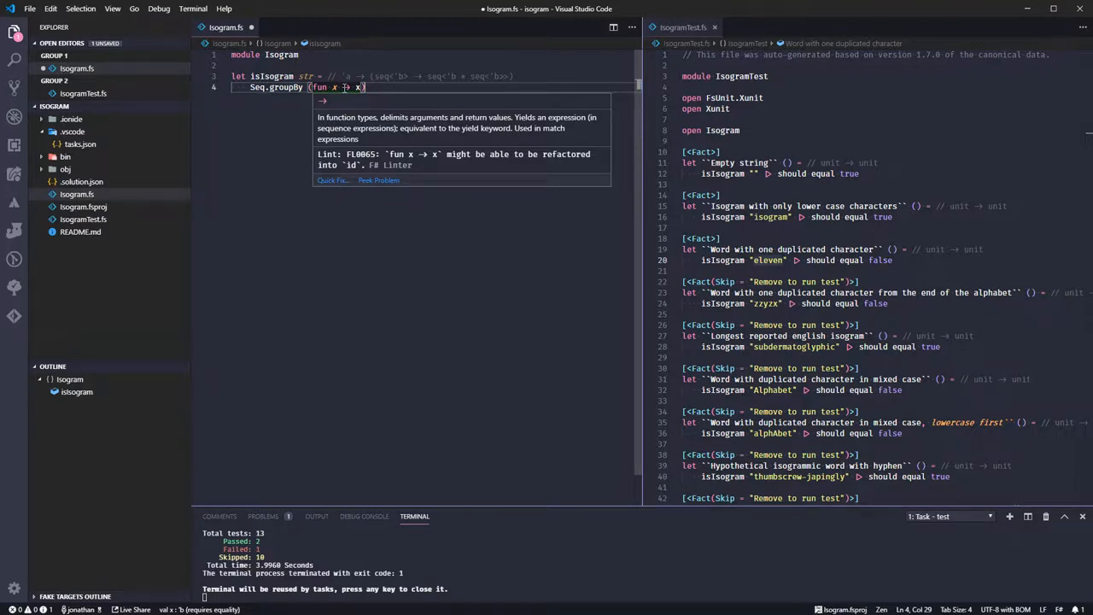
# Follow the lint hint, replacing the lambda with id and removing its parentheses
pyautogui.click(344, 87)
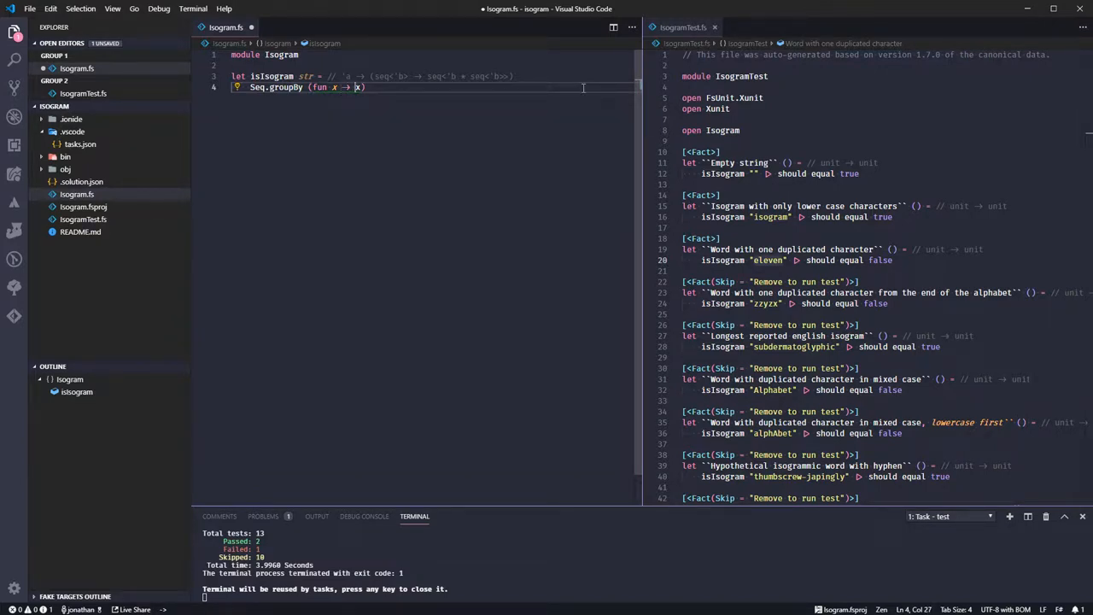
pyautogui.hotkey('shift', 'alt', 'Right')
pyautogui.hotkey('shift', 'alt', 'Right')
pyautogui.hotkey('shift', 'alt', 'Right')
pyautogui.write('i')
pyautogui.write('d')
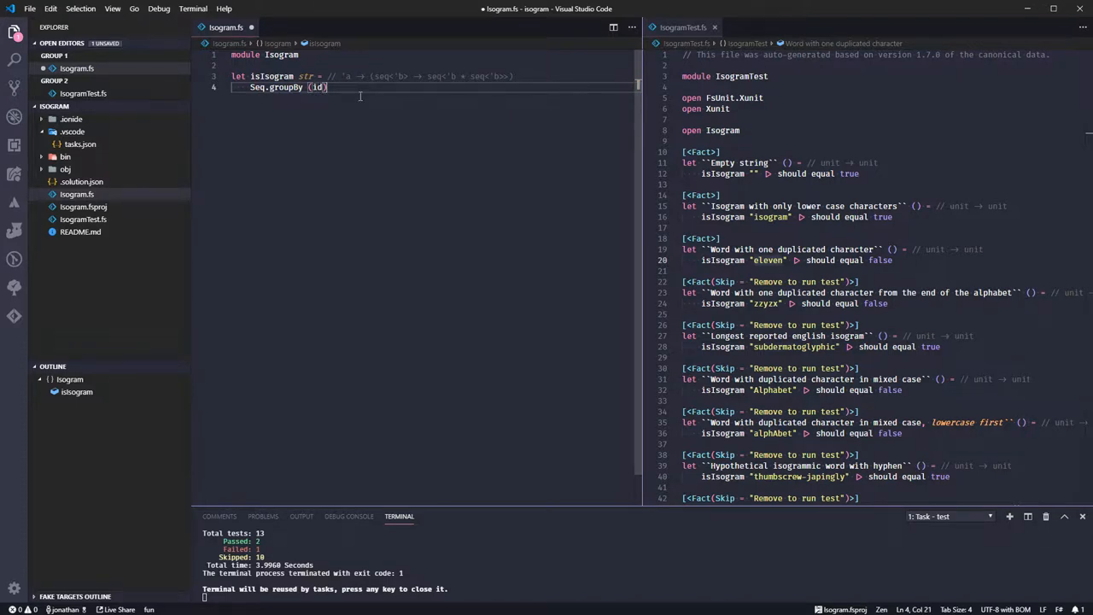
pyautogui.press('BackSpace')
pyautogui.press('Left')
pyautogui.press('Left')
pyautogui.press('BackSpace')
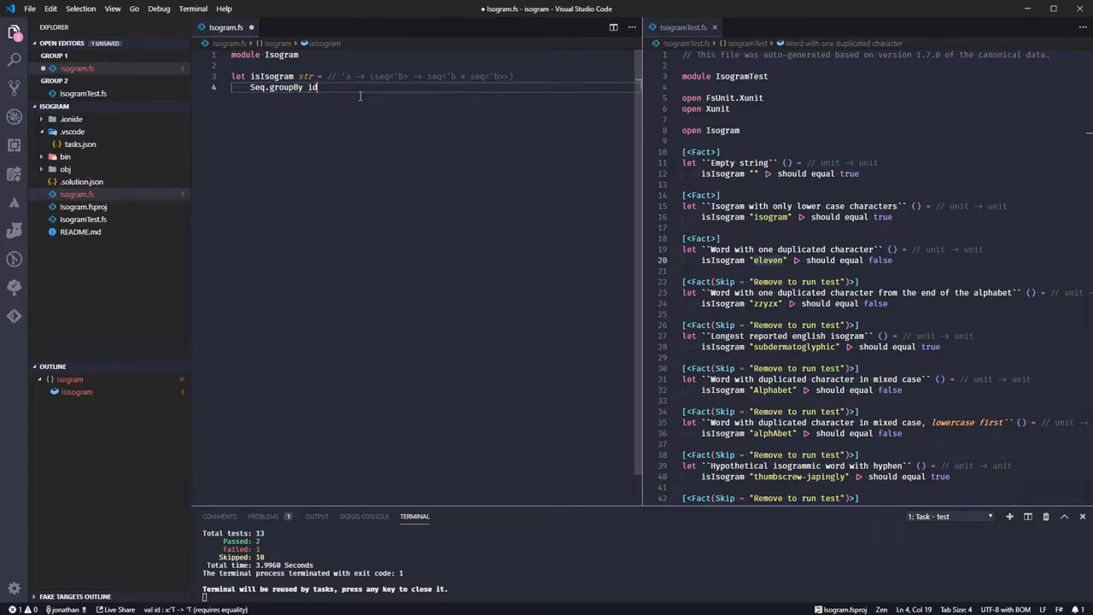
pyautogui.press('End')
# Start a Seq.map line with a tuple-pattern lambda, fixing the stray x, spacing and dash
pyautogui.press('Return')
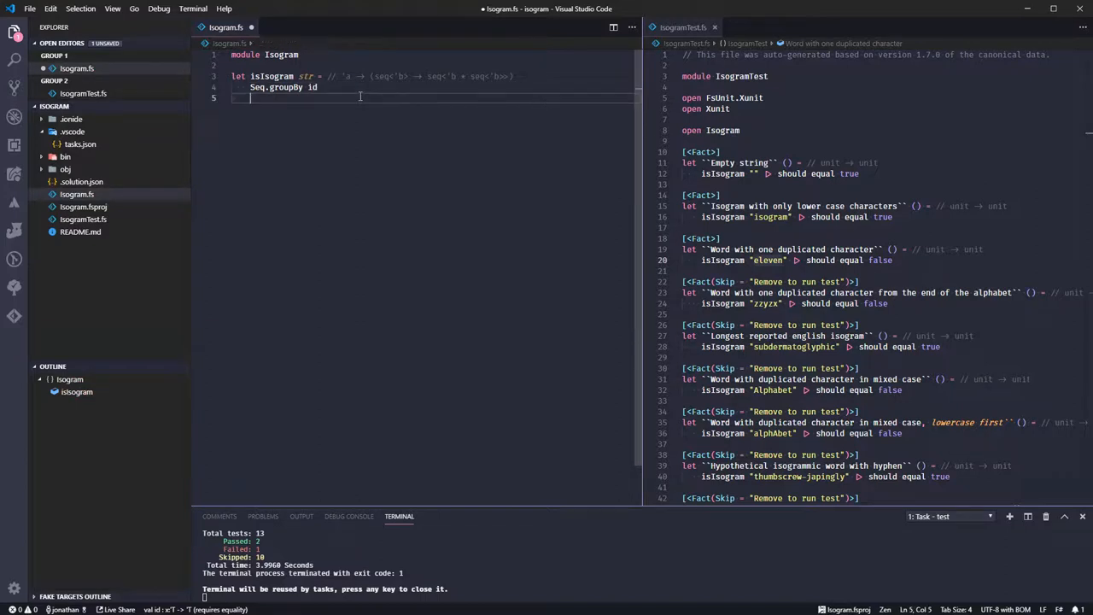
pyautogui.write('Seq')
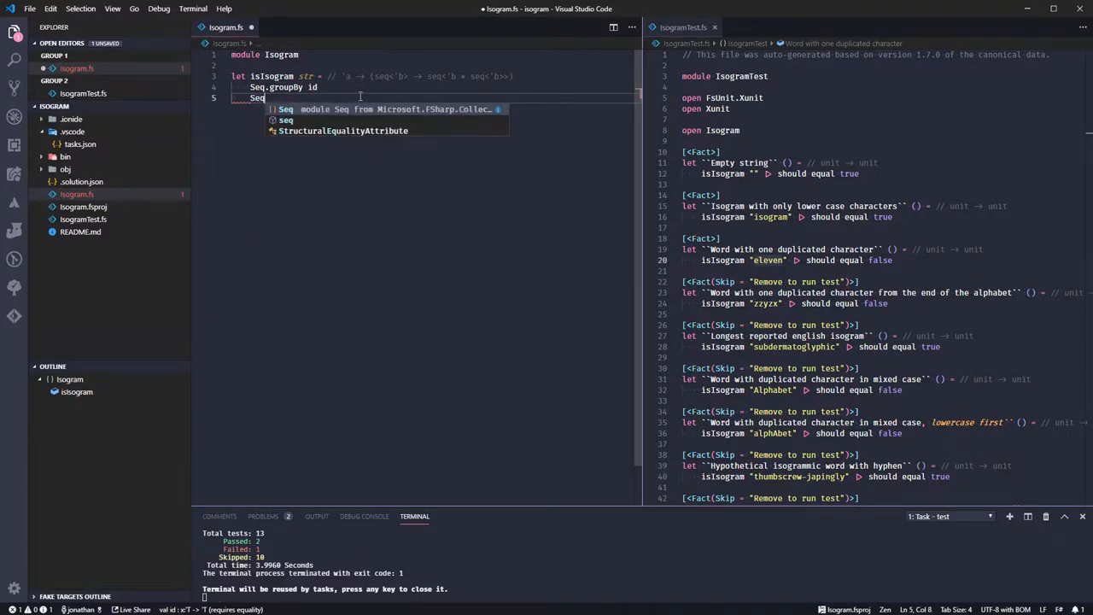
pyautogui.write('.')
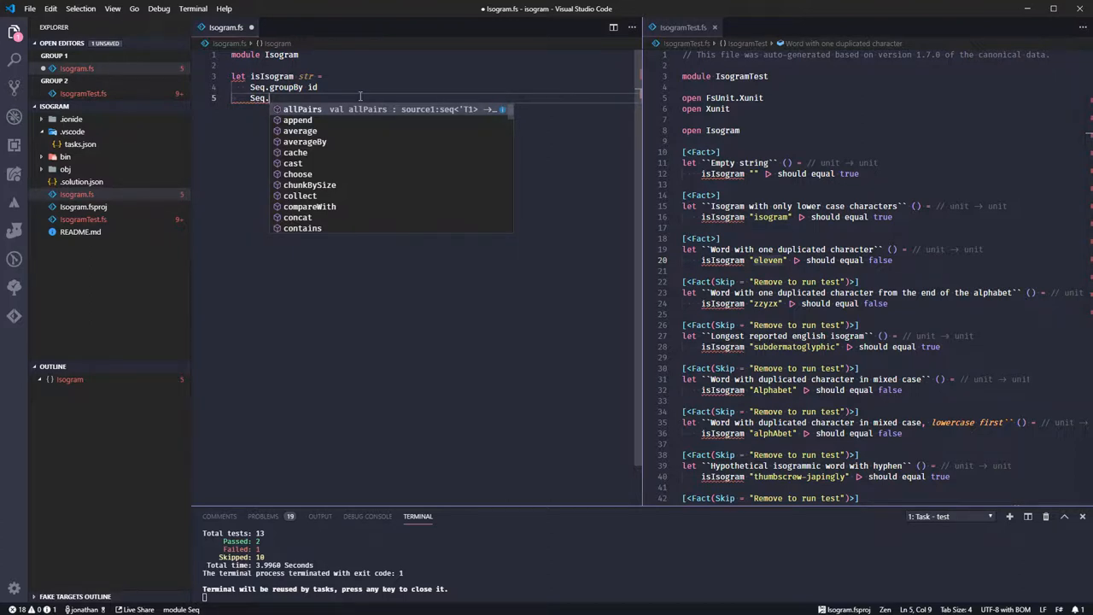
pyautogui.write('map ')
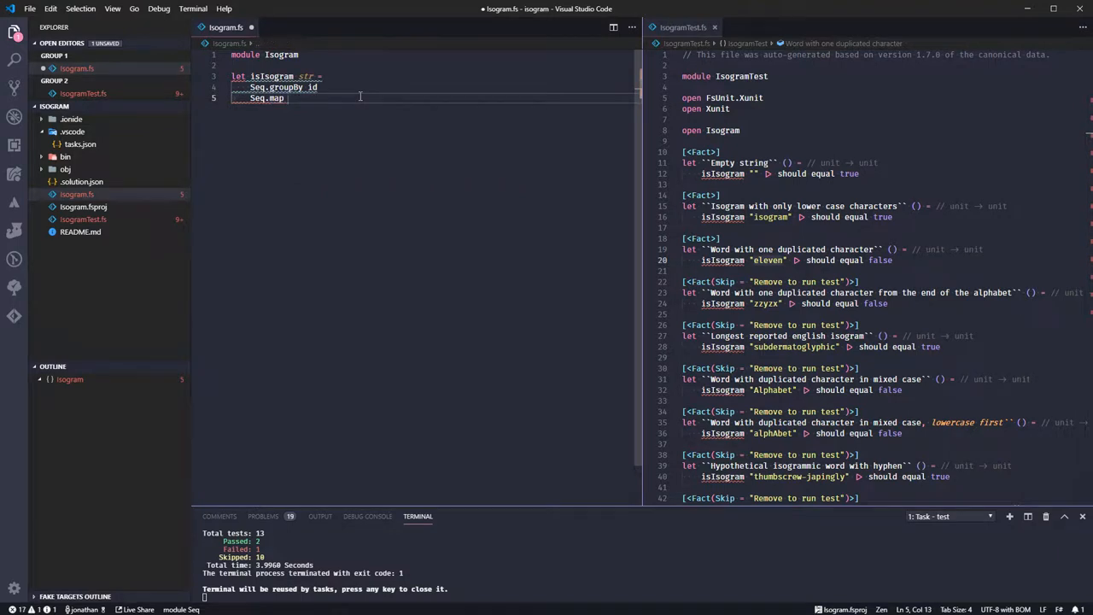
pyautogui.write('fun -')
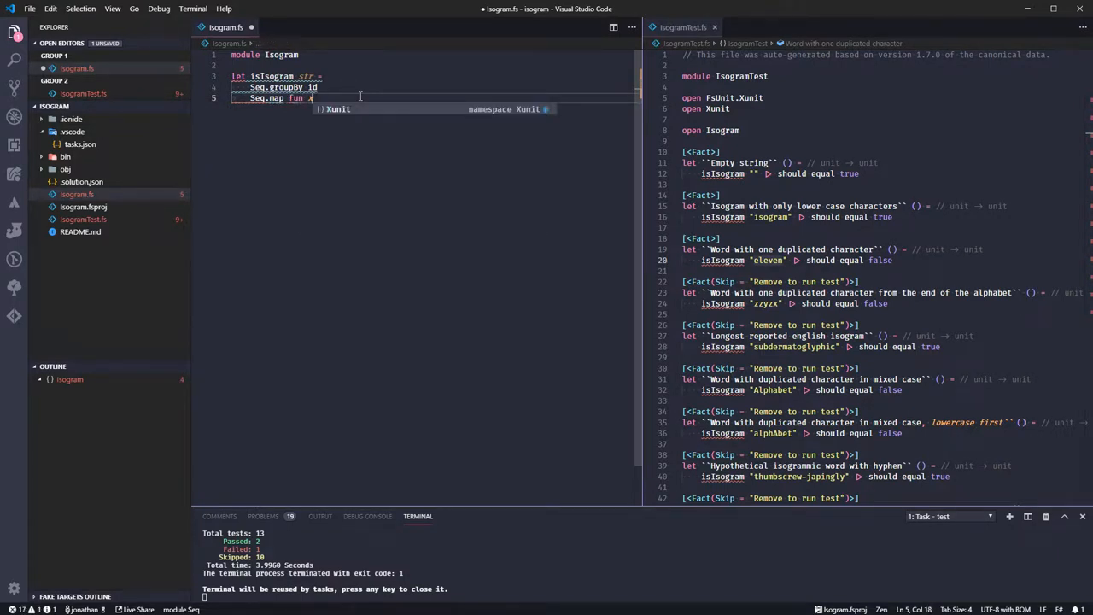
pyautogui.press('BackSpace')
pyautogui.write('(')
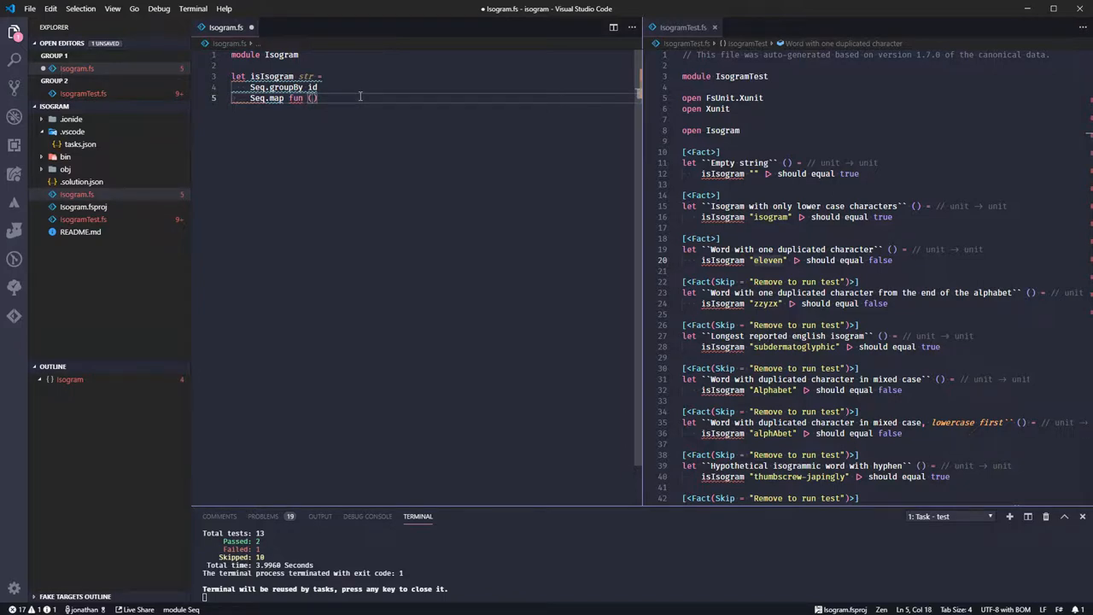
pyautogui.write('_, x')
pyautogui.press('Left')
pyautogui.press('BackSpace')
pyautogui.press('End')
pyautogui.click(323, 99)
pyautogui.moveTo(323, 98); pyautogui.dragTo(317, 99)
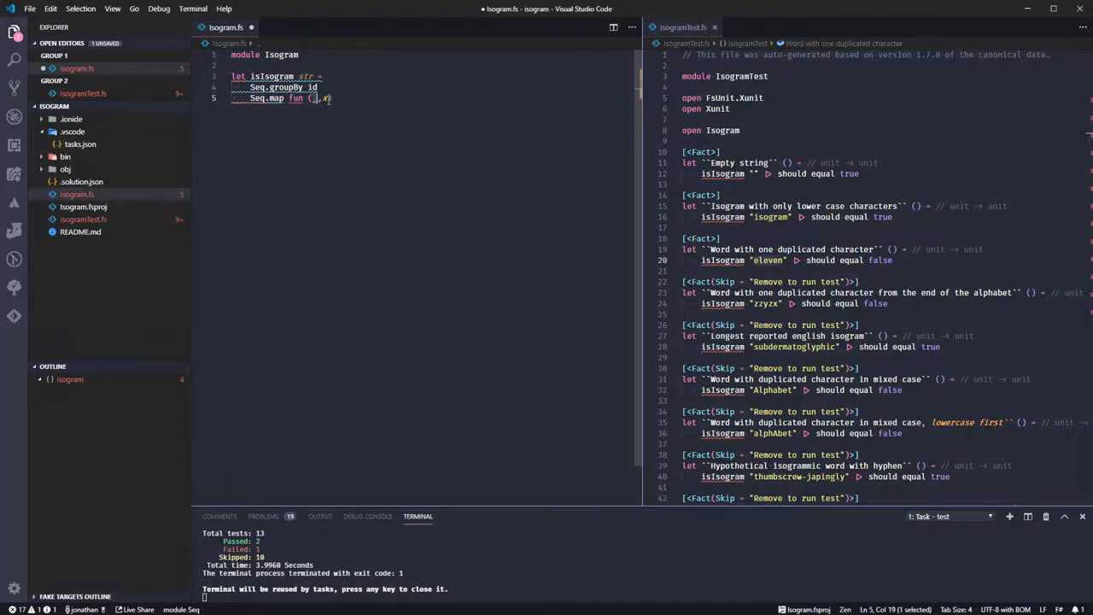
pyautogui.click(326, 98)
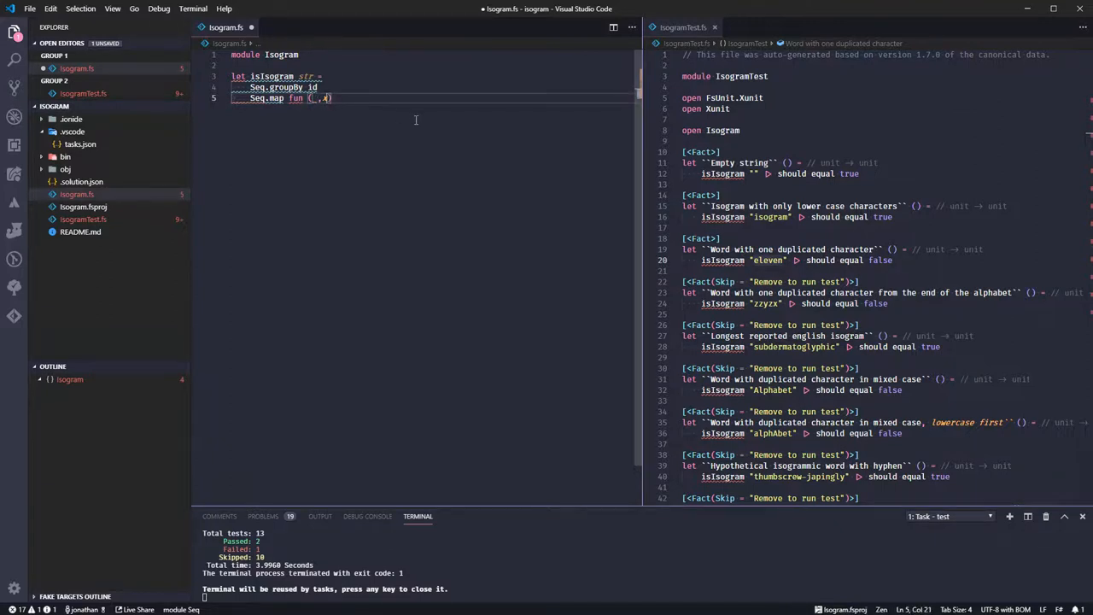
pyautogui.press('End')
pyautogui.press('BackSpace')
pyautogui.write('-')
pyautogui.write('->')
pyautogui.write(' x |')
pyautogui.write('> ')
pyautogui.write('Sq')
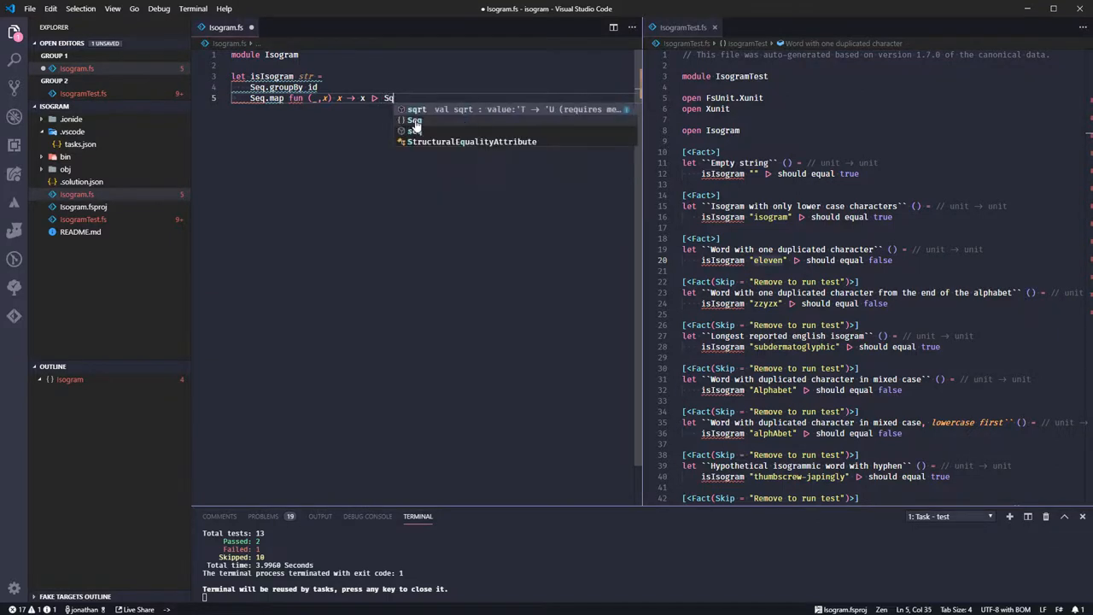
# Finish the lambda as x |> Seq.length = 1, wrap it in parentheses and save Isogram.fs
pyautogui.press('BackSpace')
pyautogui.write('eq')
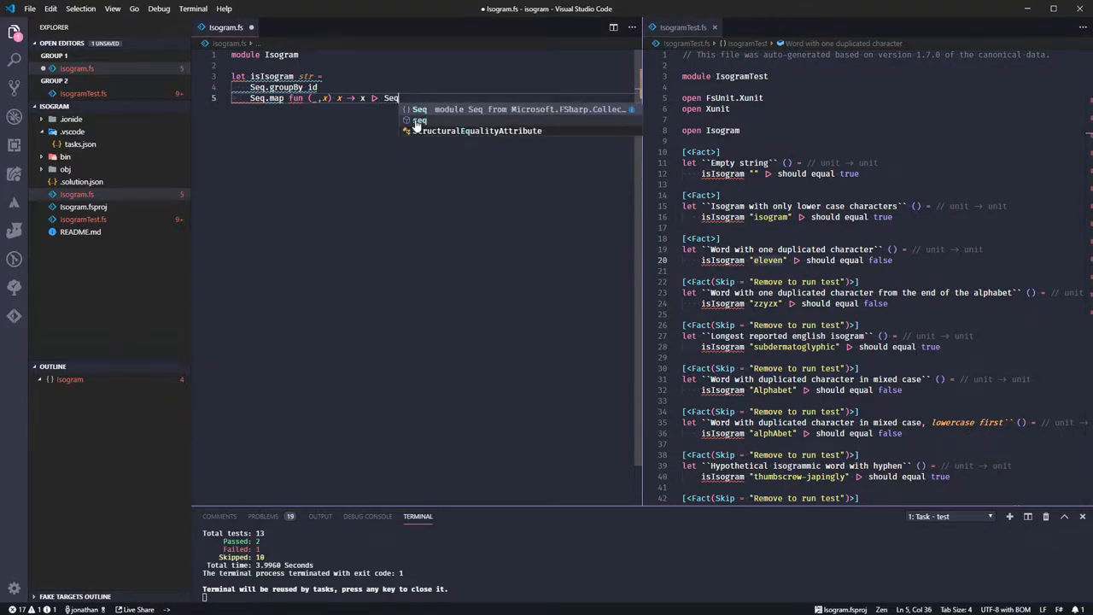
pyautogui.write('.length')
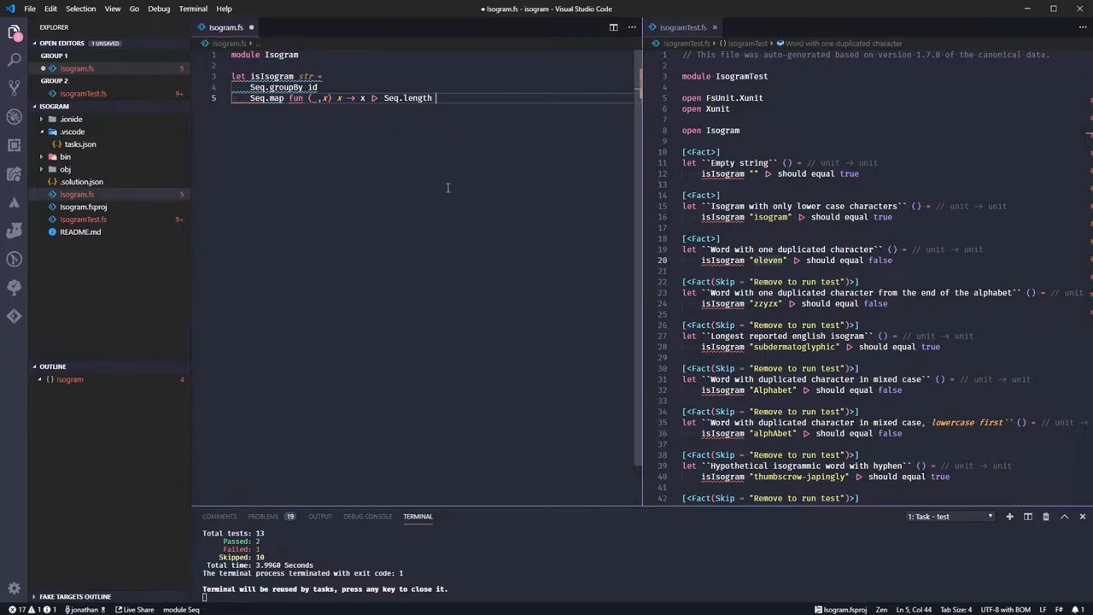
pyautogui.write(' = ')
pyautogui.write('1')
pyautogui.press('Home')
pyautogui.press('Right')
pyautogui.press('Right')
pyautogui.press('Right')
pyautogui.write('(')
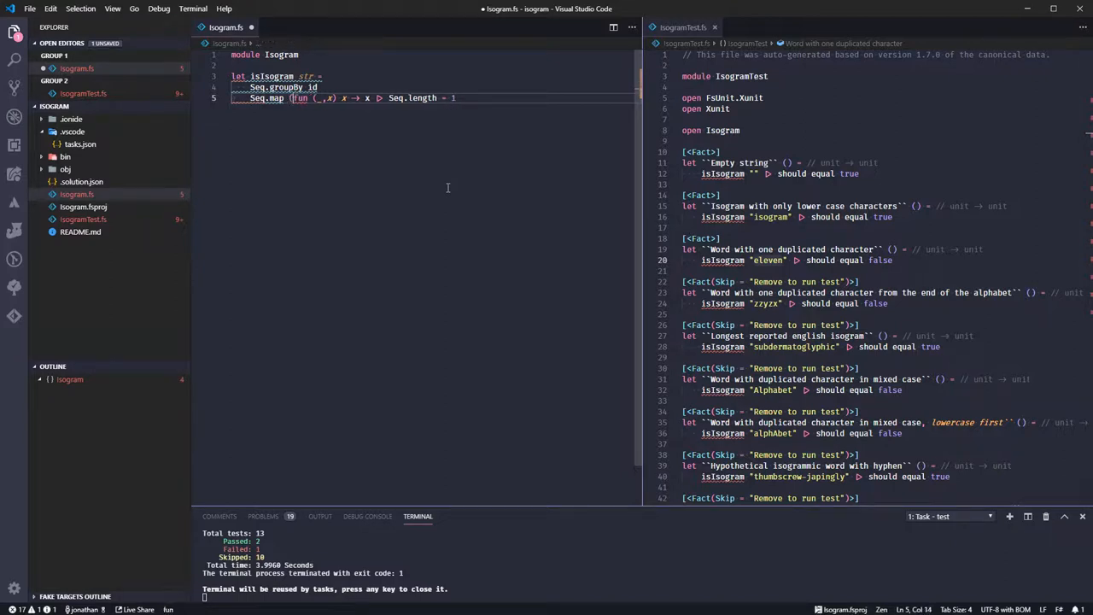
pyautogui.press('End')
pyautogui.write(')')
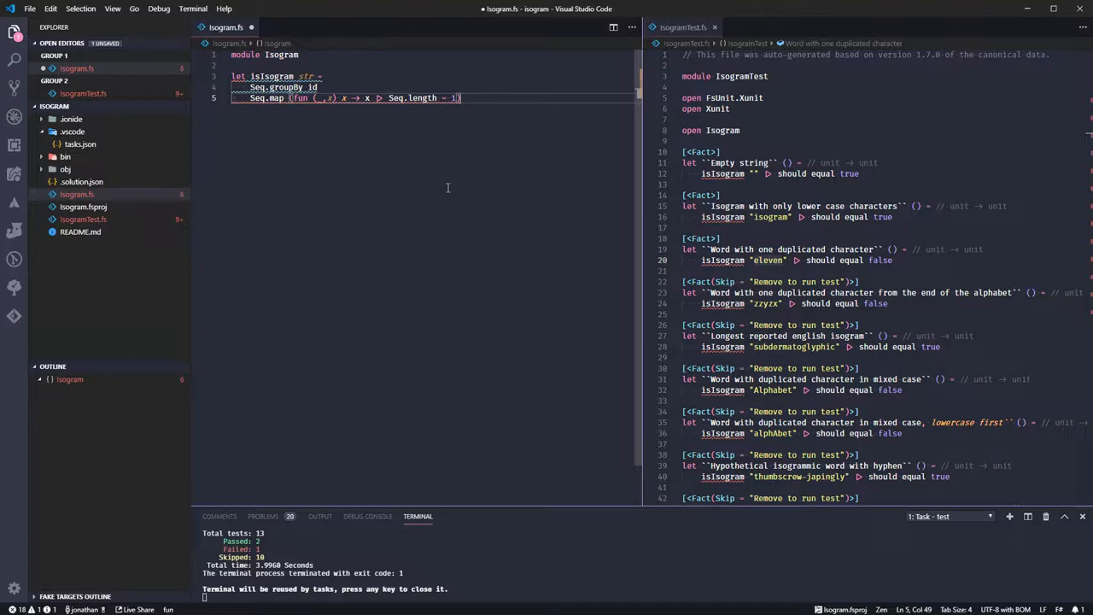
pyautogui.hotkey('ctrl', 's')
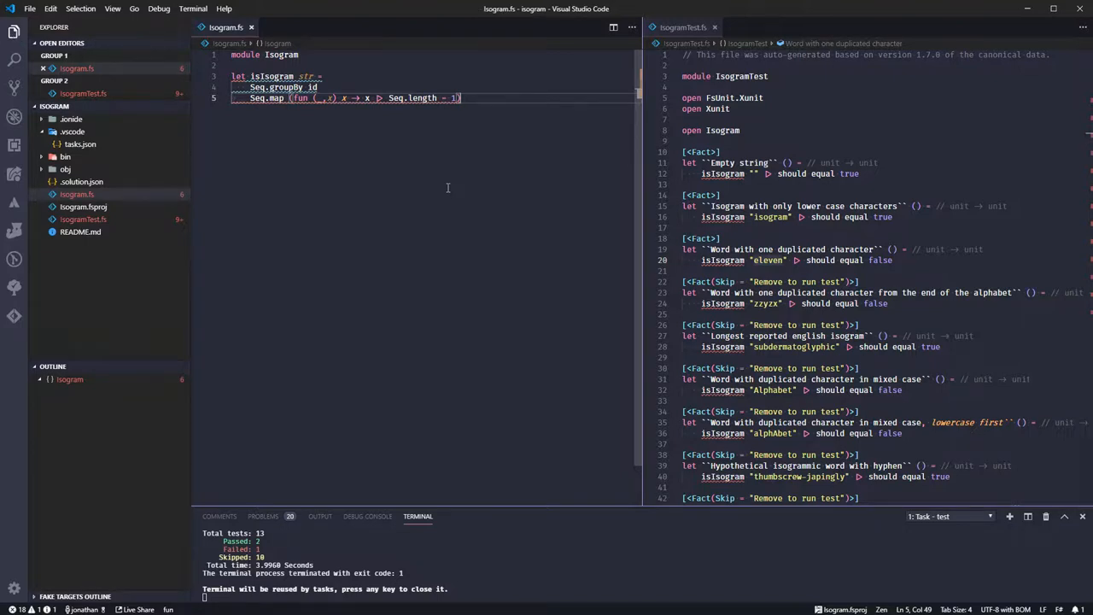
pyautogui.press('Home')
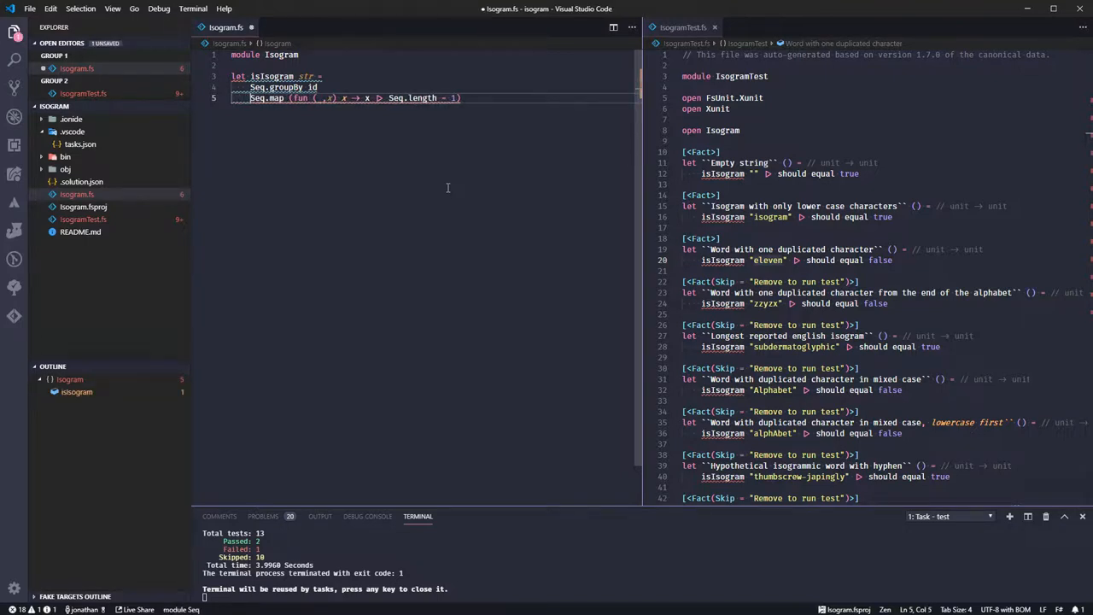
pyautogui.press('End')
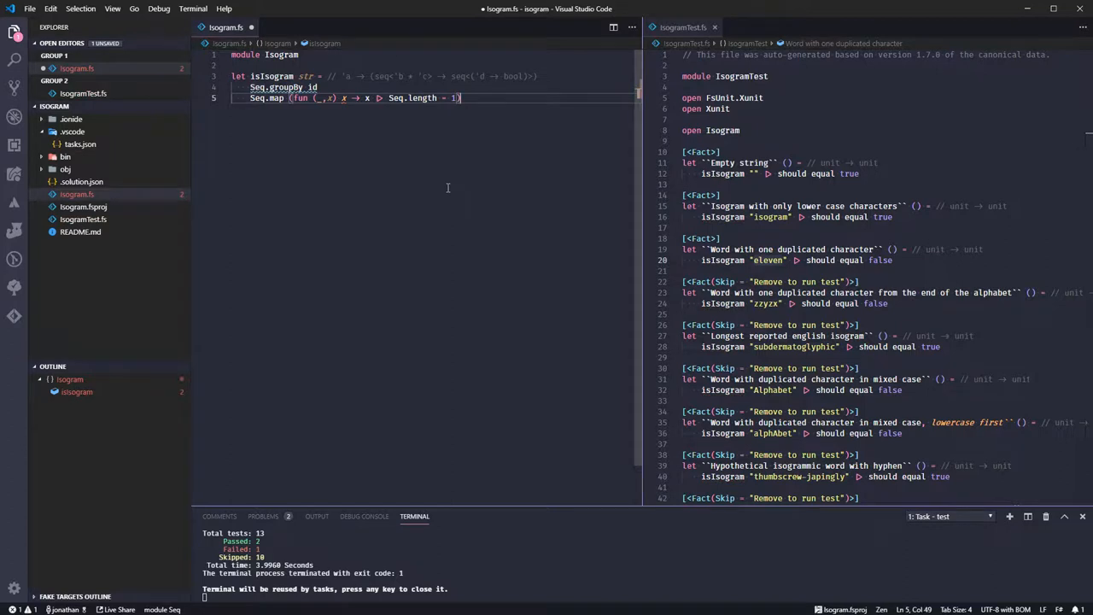
pyautogui.moveTo(293, 87)
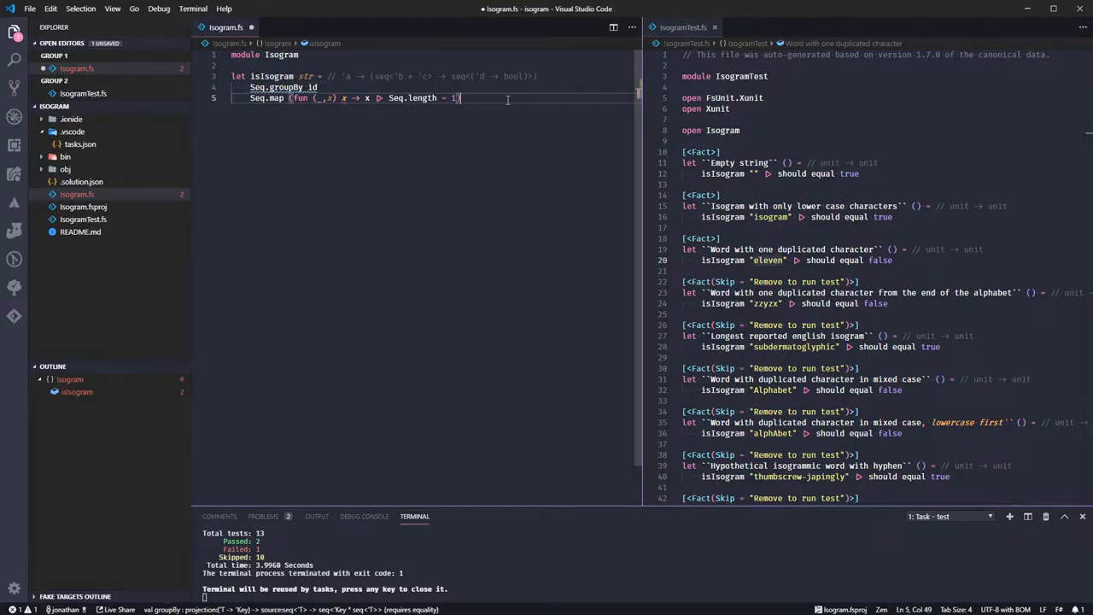
# Add a Seq.where (fun x -> x > 1) line and drop the = 1 from line 5's Seq.length
pyautogui.press('Return')
pyautogui.write('Se')
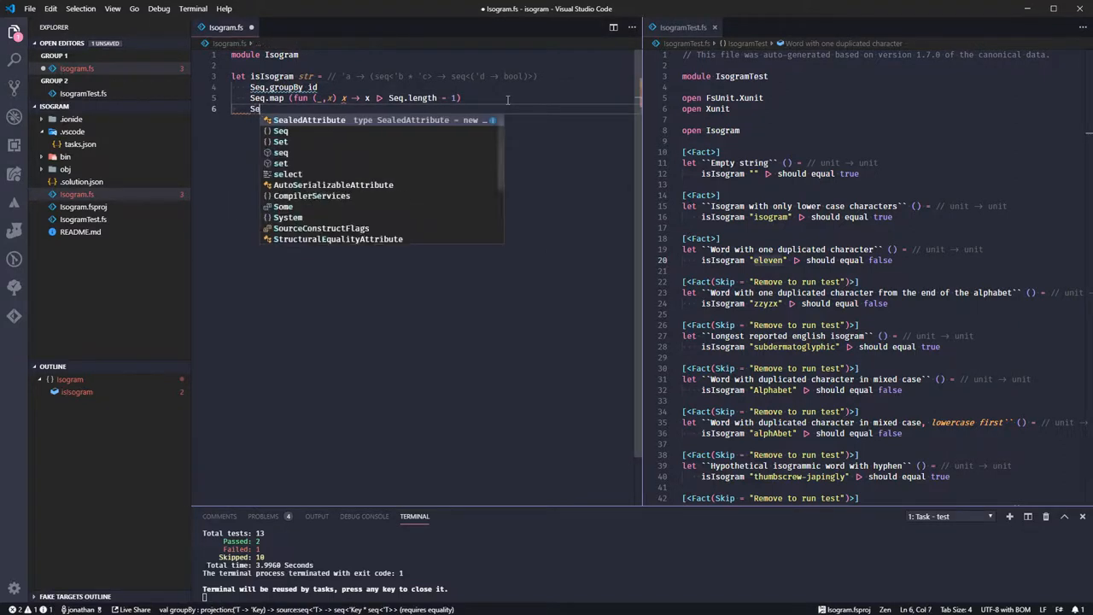
pyautogui.write('q.')
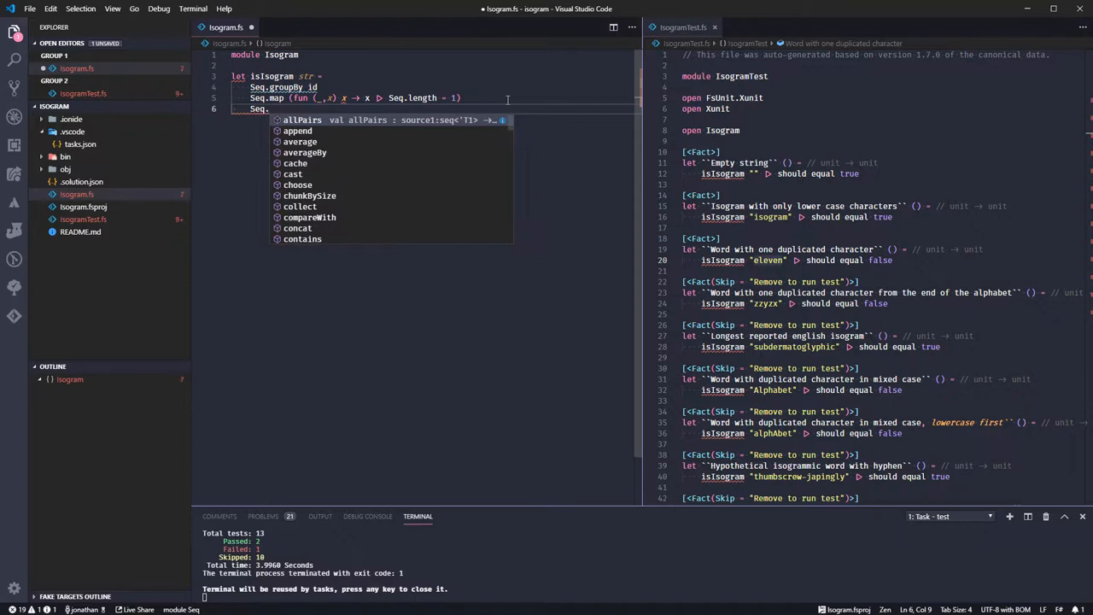
pyautogui.write('w')
pyautogui.press('Return')
pyautogui.write('(')
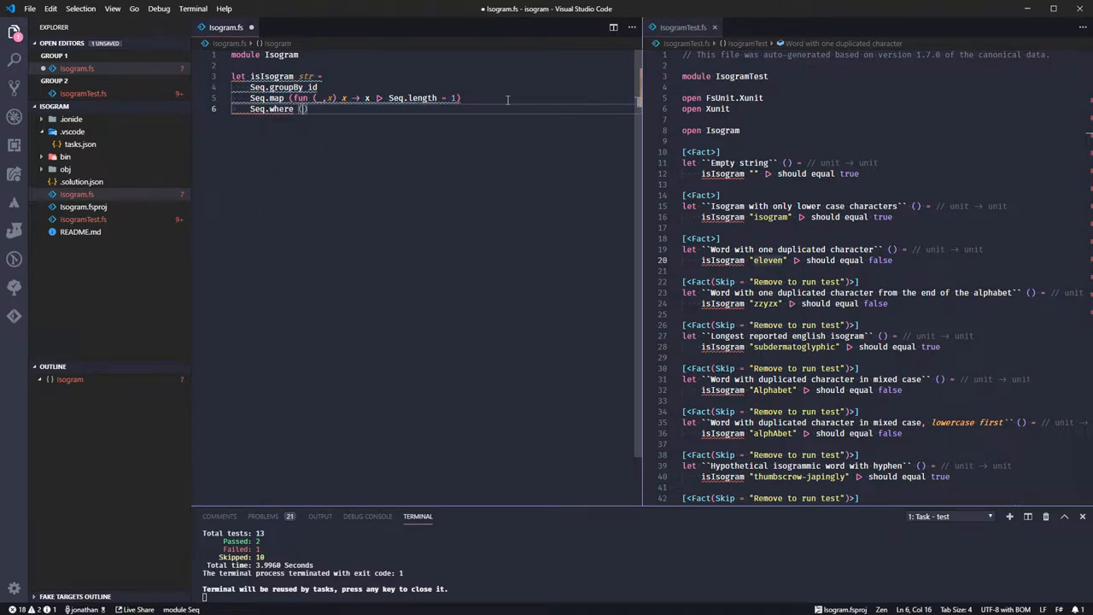
pyautogui.write('fun ')
pyautogui.write('->')
pyautogui.click(507, 100)
pyautogui.press('Left')
pyautogui.press('BackSpace')
pyautogui.press('BackSpace')
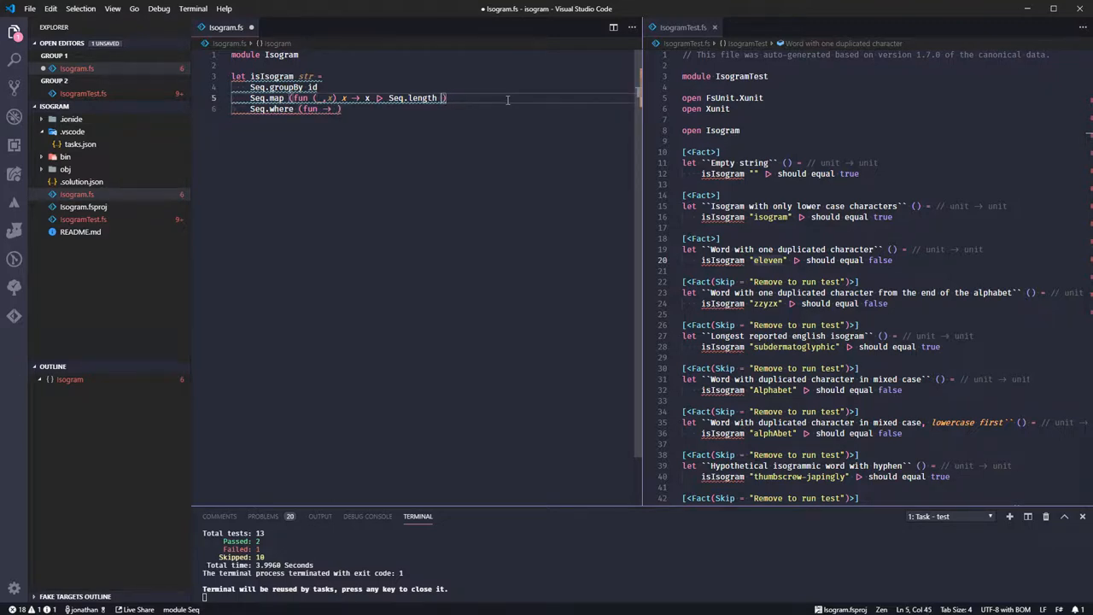
pyautogui.press('BackSpace')
pyautogui.press('BackSpace')
# Return to line 6 and complete the filter lambda's parameter and condition
pyautogui.press('Down')
pyautogui.press('Left')
pyautogui.press('Left')
pyautogui.press('Left')
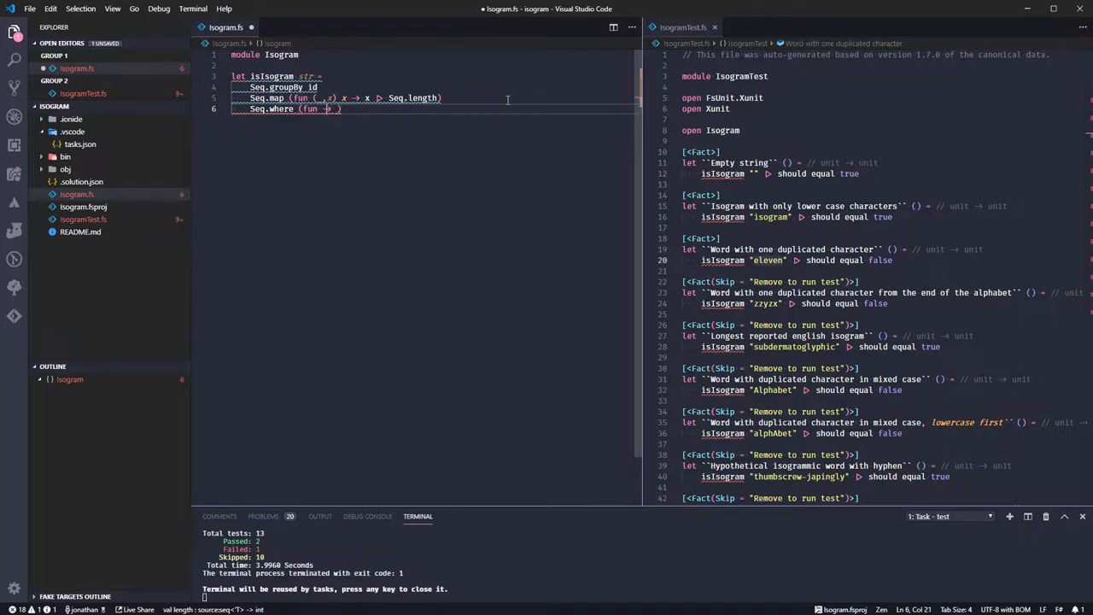
pyautogui.press('Right')
pyautogui.press('Right')
pyautogui.press('Left')
pyautogui.press('Left')
pyautogui.press('Left')
pyautogui.write('x')
pyautogui.press('Right')
pyautogui.press('Right')
pyautogui.press('Right')
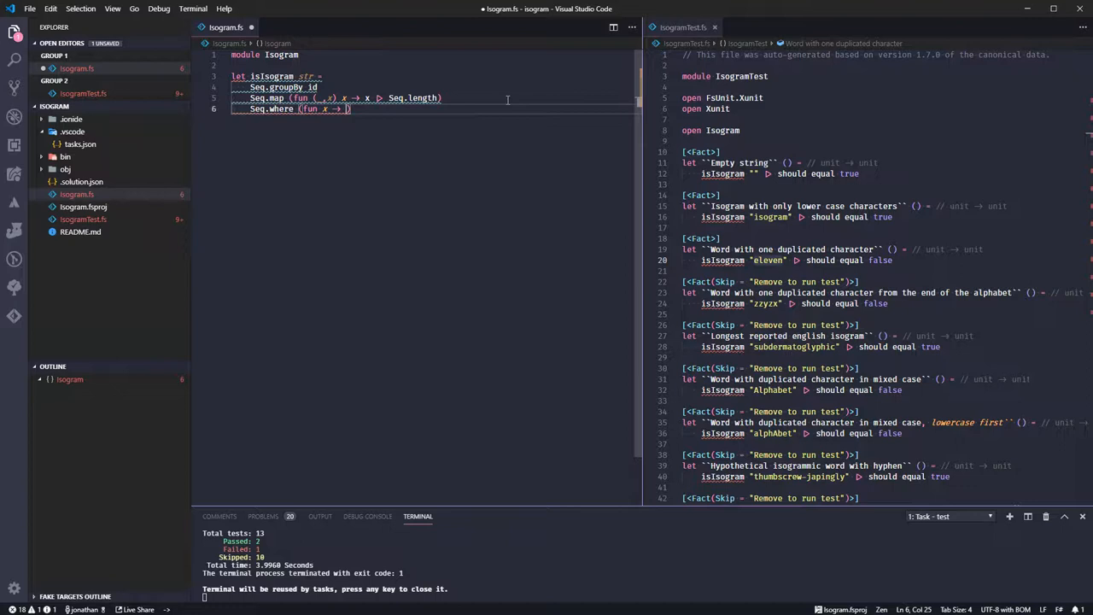
pyautogui.write('x > 1')
# Add a final Seq.length line 7 counting the remaining groups
pyautogui.press('Return')
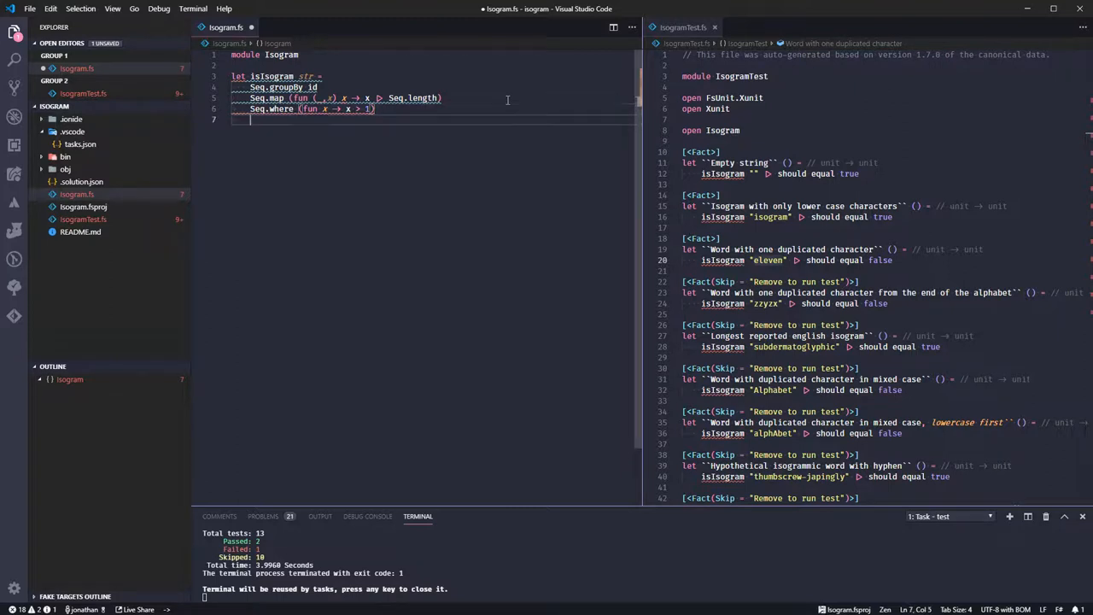
pyautogui.write('Seq')
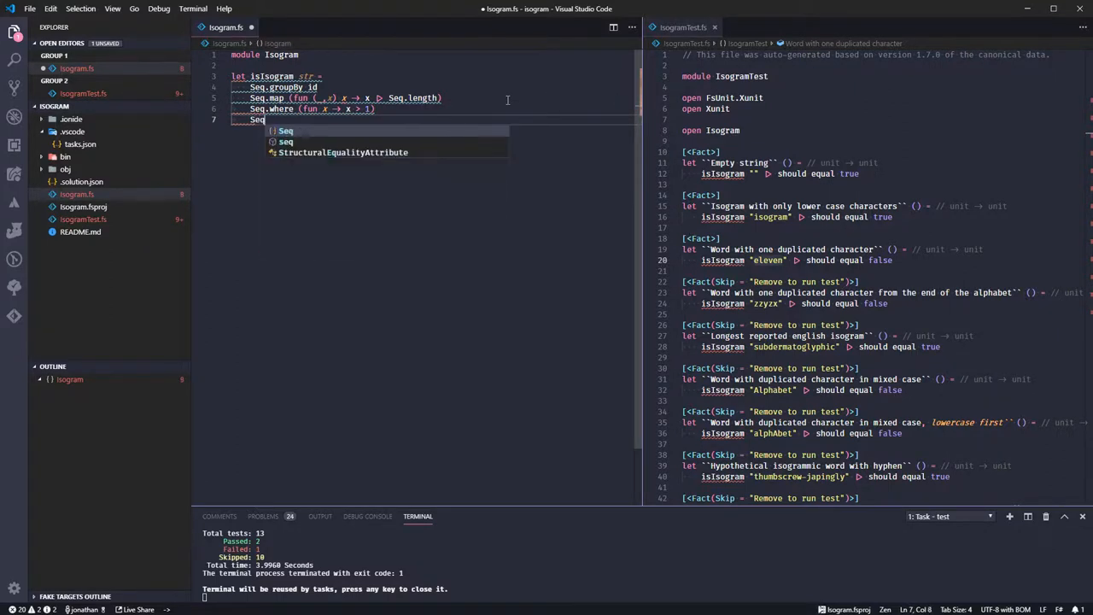
pyautogui.write('.len')
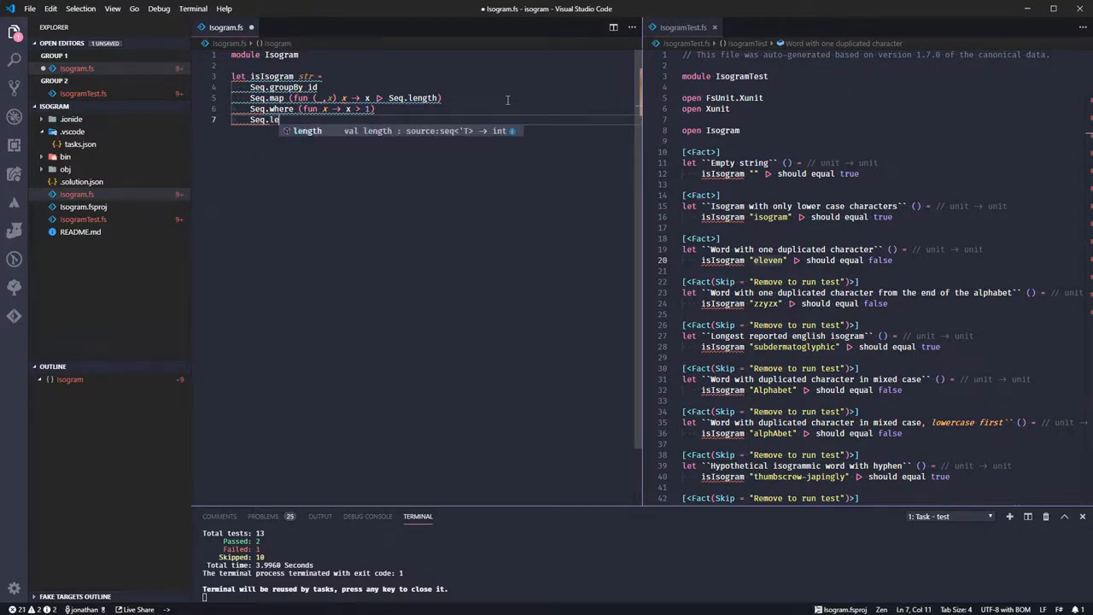
pyautogui.press('Return')
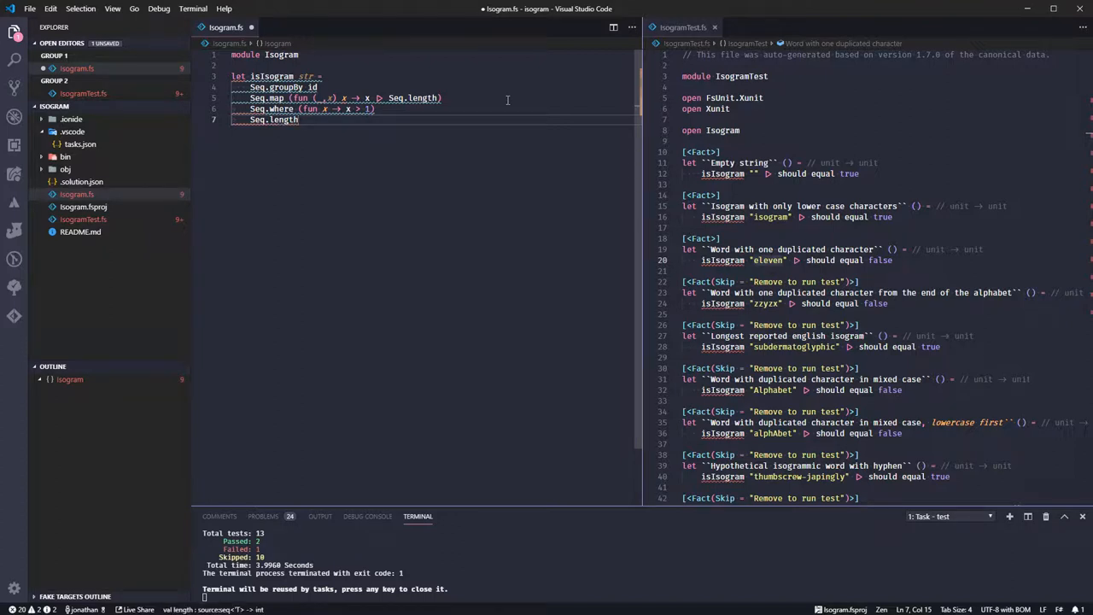
pyautogui.press('Up')
pyautogui.press('Up')
pyautogui.press('Home')
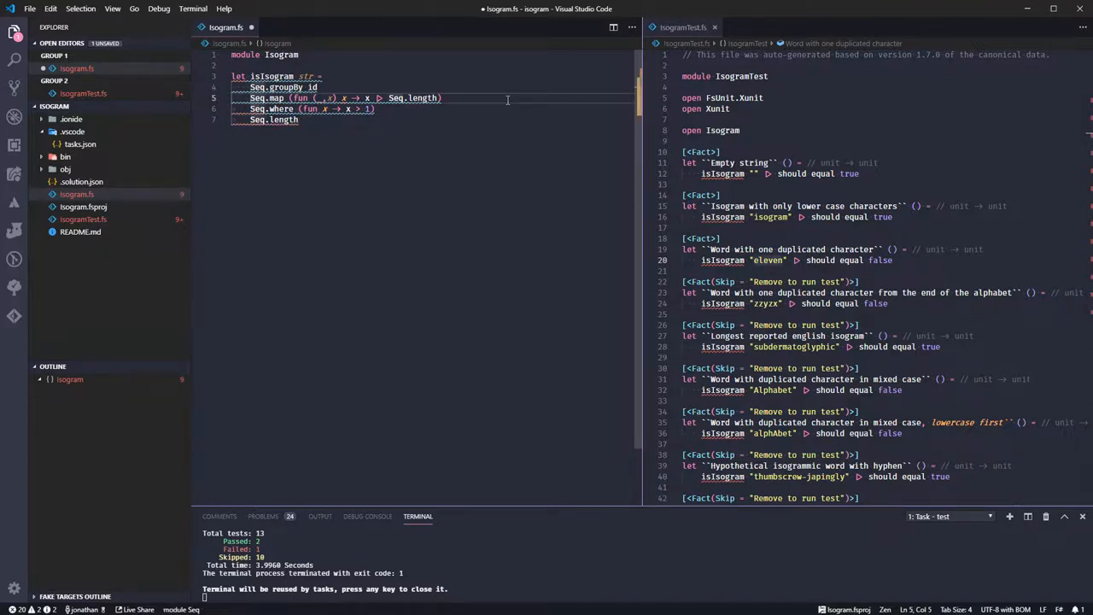
# Insert a line with str above Seq.groupBy and prefix groupBy with |>
pyautogui.press('Up')
pyautogui.press('Return')
pyautogui.press('Up')
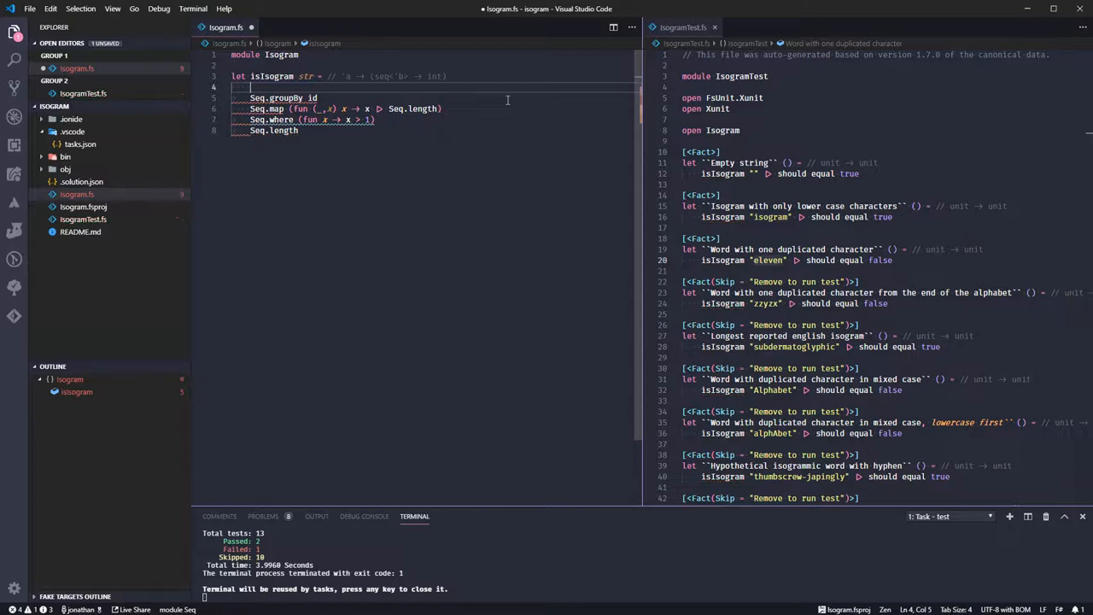
pyautogui.write('str')
pyautogui.press('Escape')
pyautogui.press('Down')
pyautogui.press('Home')
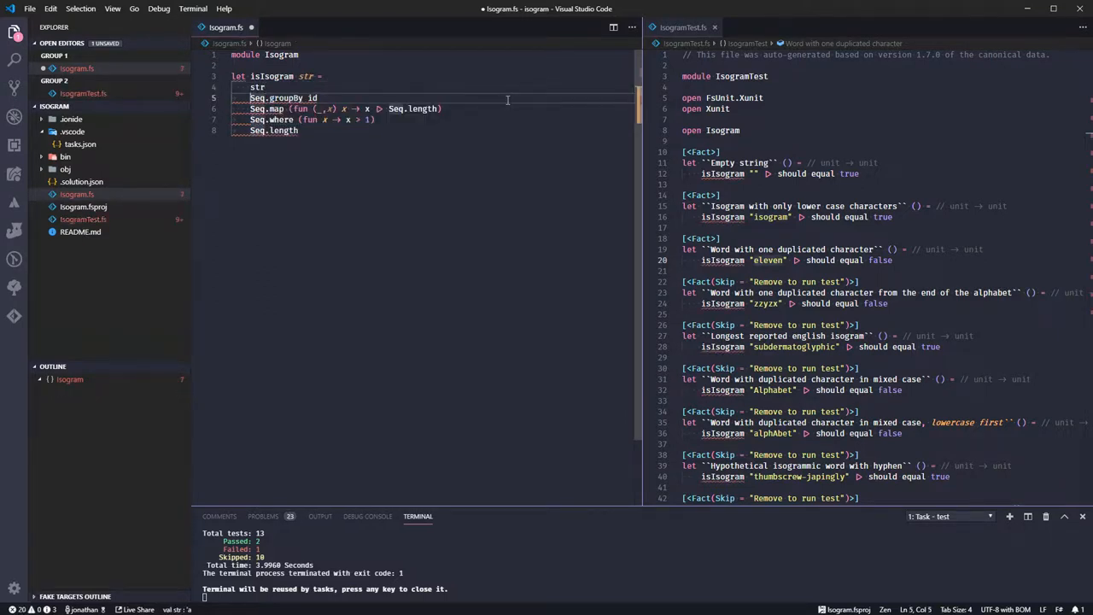
pyautogui.write('|>')
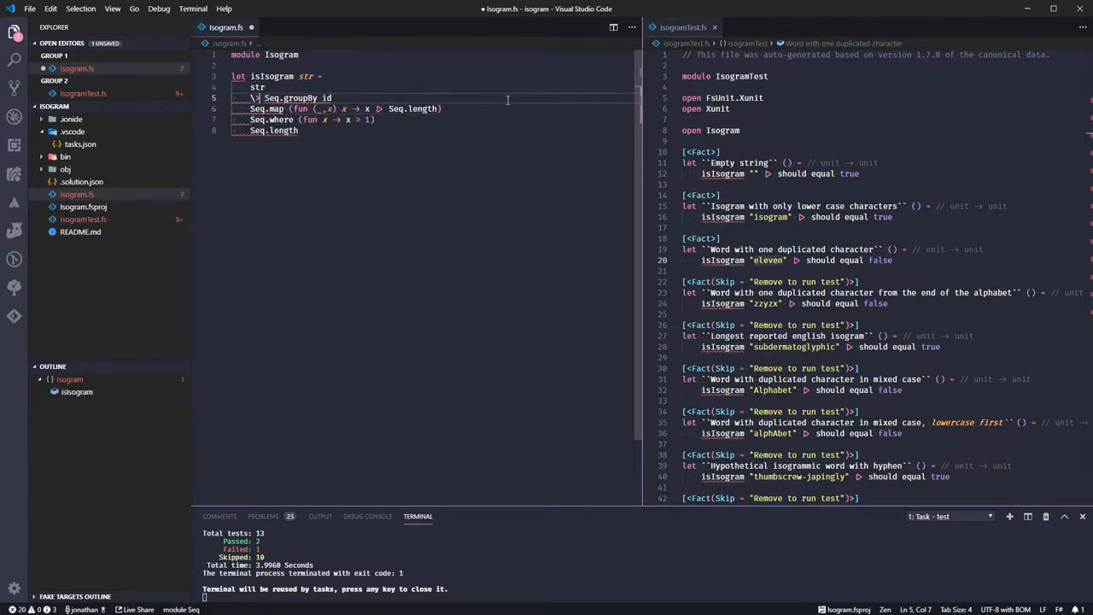
pyautogui.press('Home')
# Prefix the map, where and length lines with |> and align the pipeline
pyautogui.press('Down')
pyautogui.press('Home')
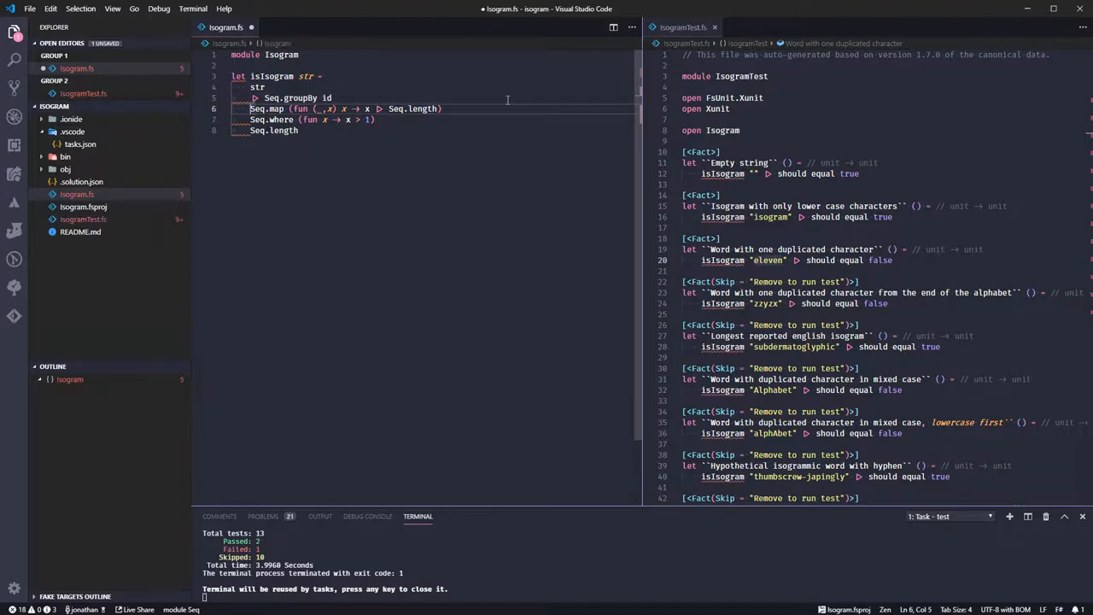
pyautogui.write('|>')
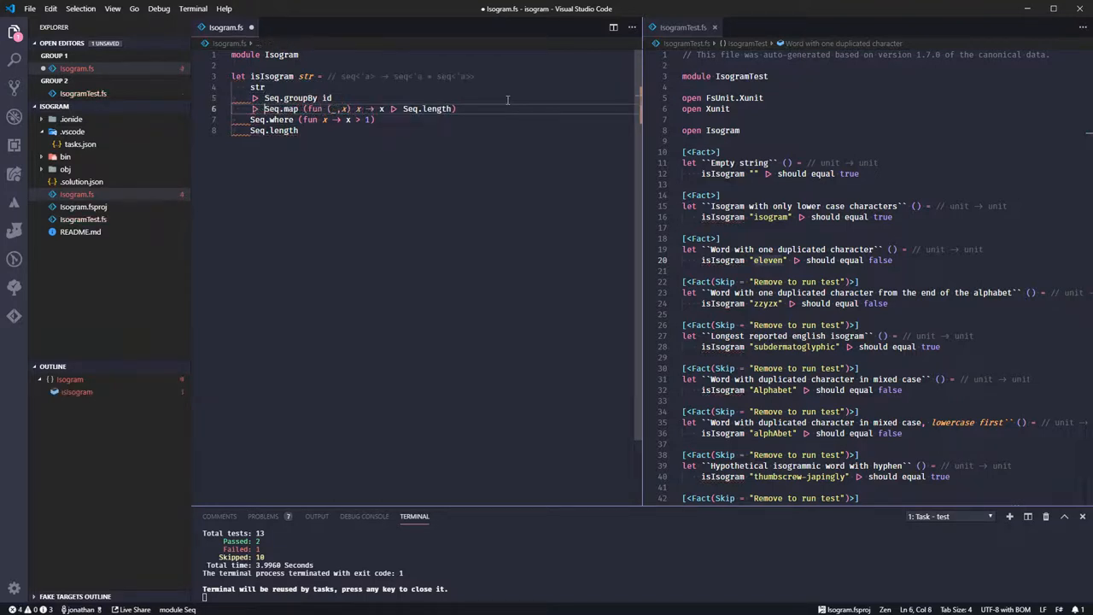
pyautogui.press('Down')
pyautogui.press('Home')
pyautogui.write('|>')
pyautogui.press('Down')
pyautogui.press('Home')
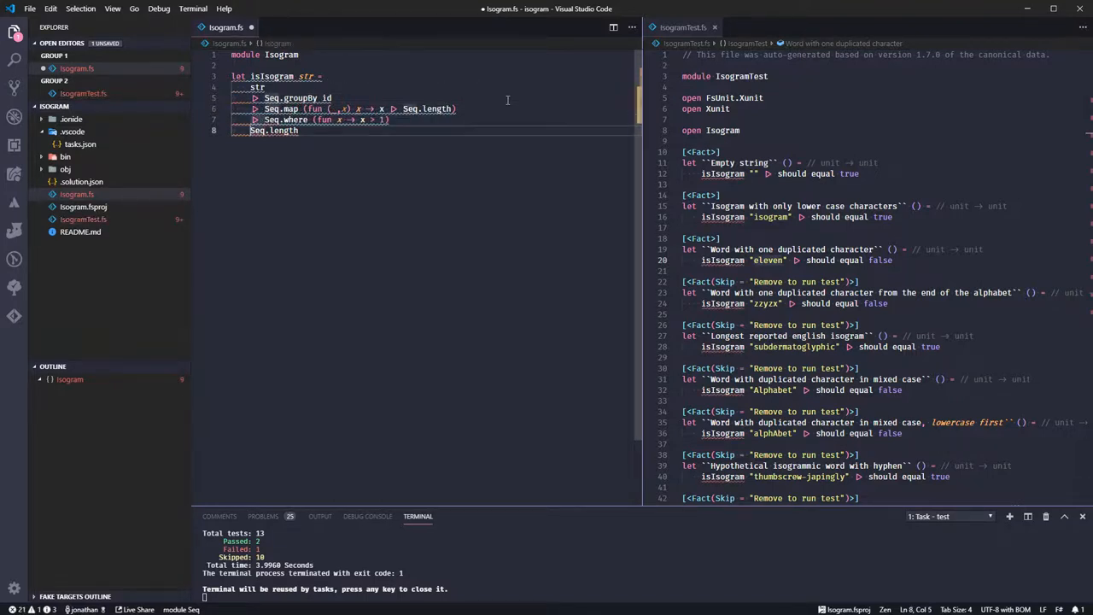
pyautogui.write('|>')
pyautogui.press('End')
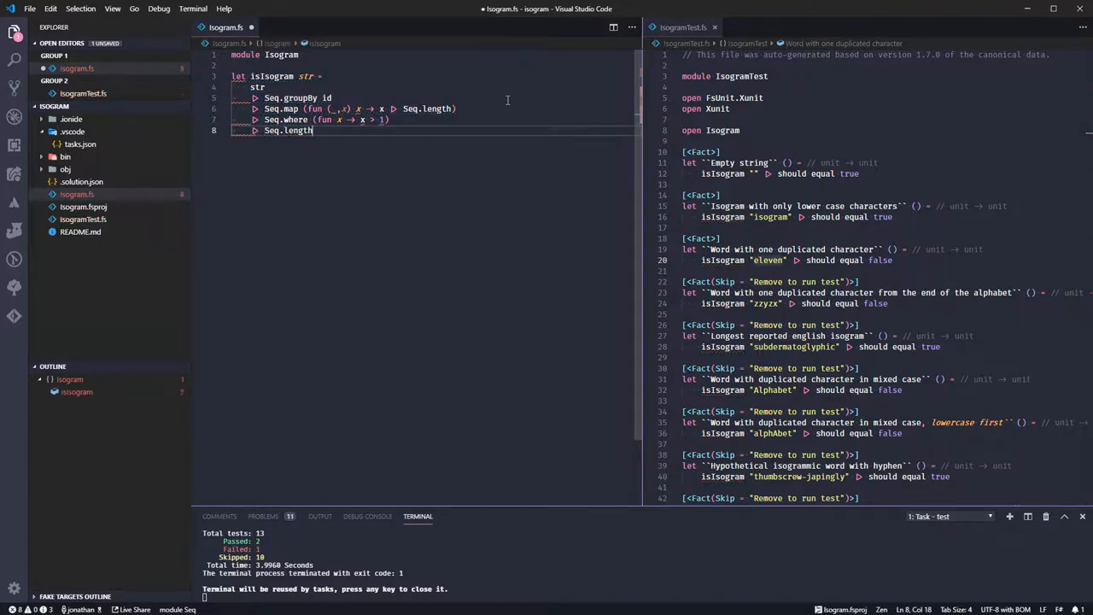
pyautogui.press('Up')
pyautogui.press('Up')
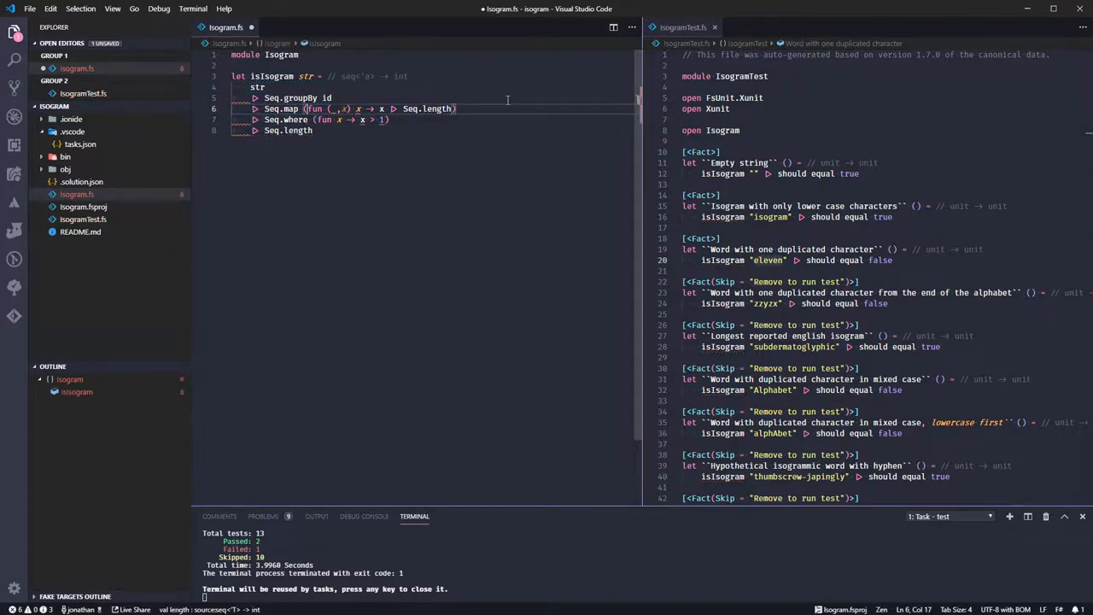
pyautogui.press('Home')
pyautogui.press('Up')
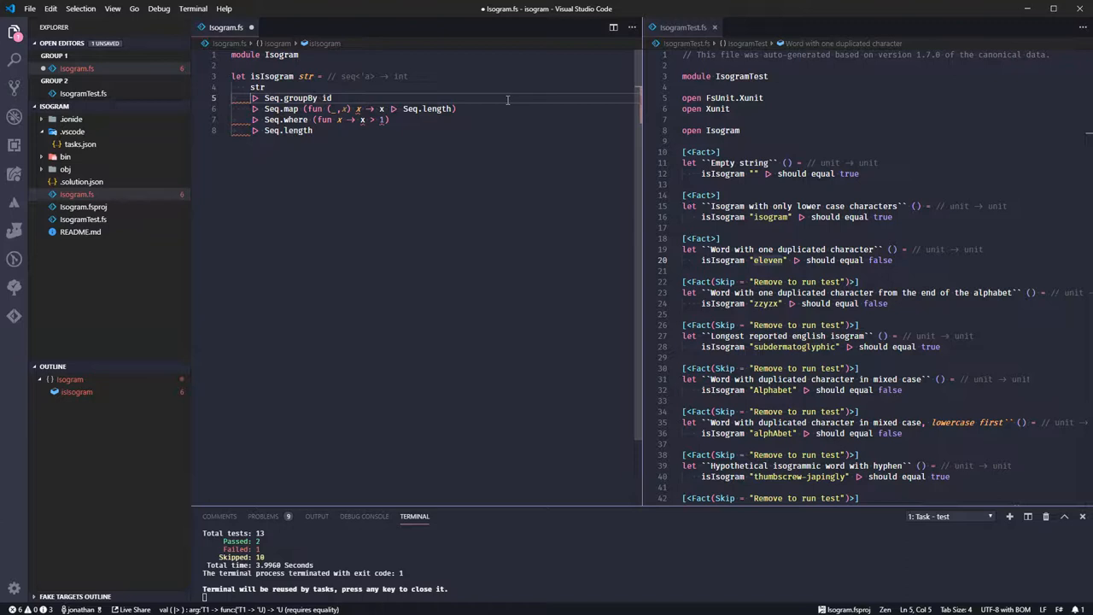
# Run Format Document from the Command Palette; no F# formatter is available
pyautogui.hotkey('ctrl', 'shift', 'p')
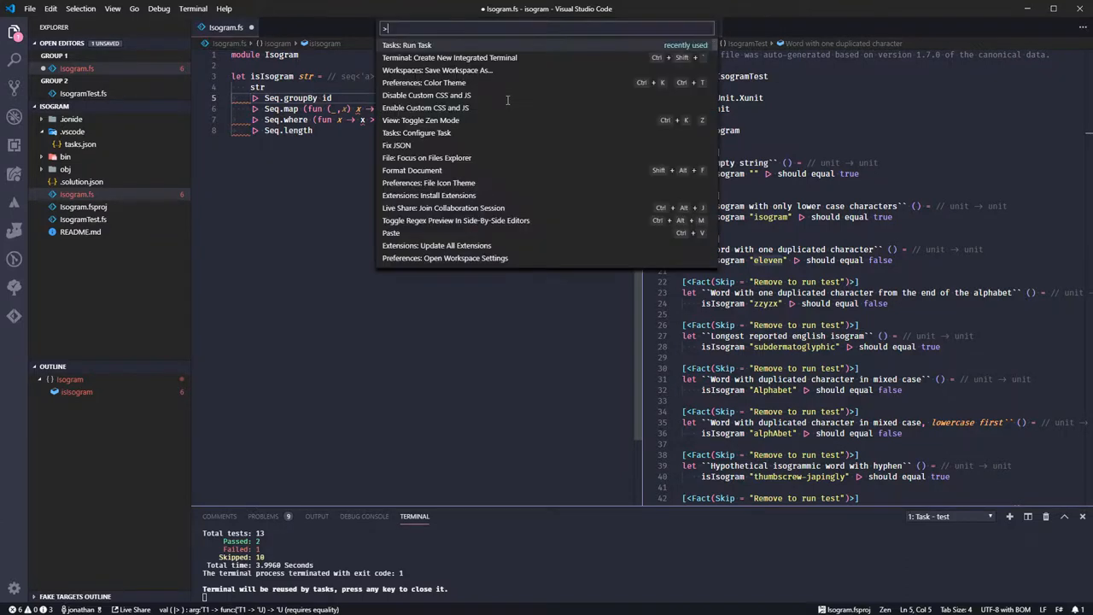
pyautogui.write('fotma')
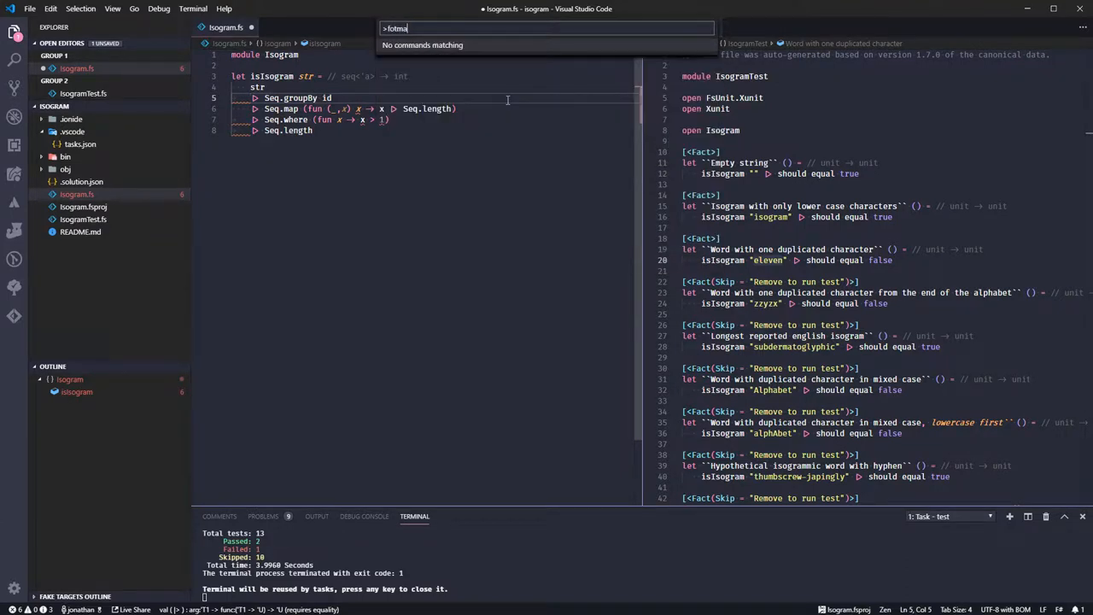
pyautogui.press('BackSpace')
pyautogui.press('BackSpace')
pyautogui.press('BackSpace')
pyautogui.write('rma')
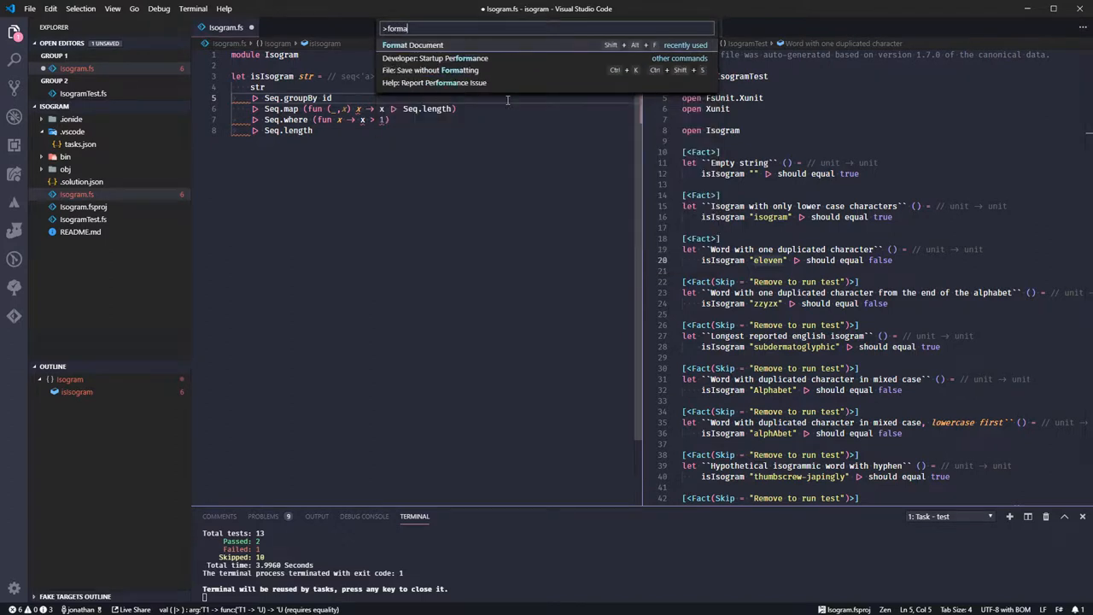
pyautogui.write('t')
pyautogui.press('Return')
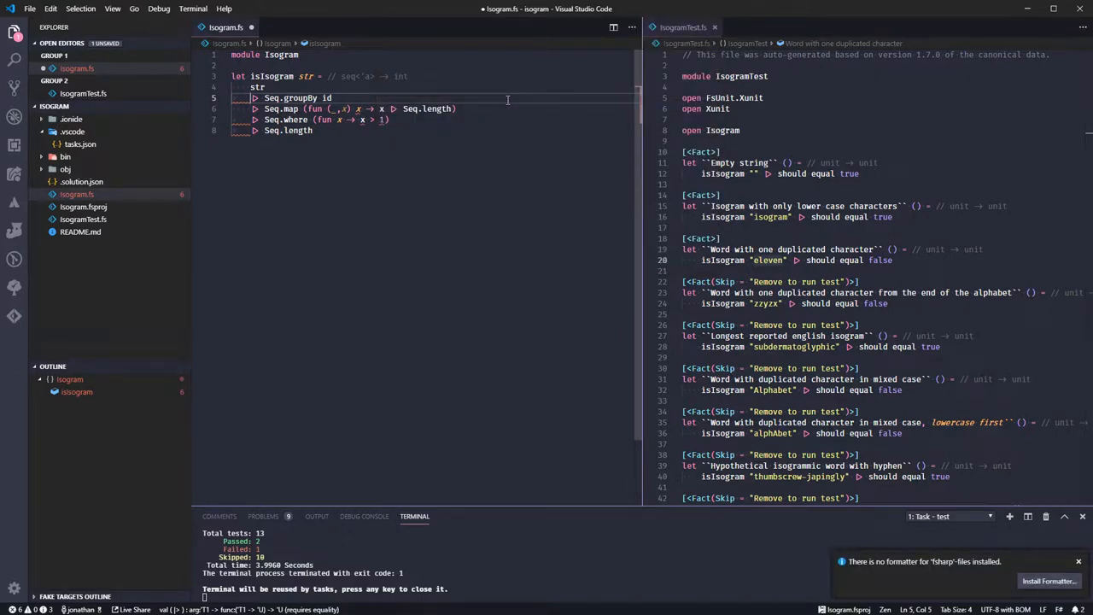
# Manually realign the Seq.where and Seq.length pipeline lines to the same indentation
pyautogui.press('Down')
pyautogui.press('Down')
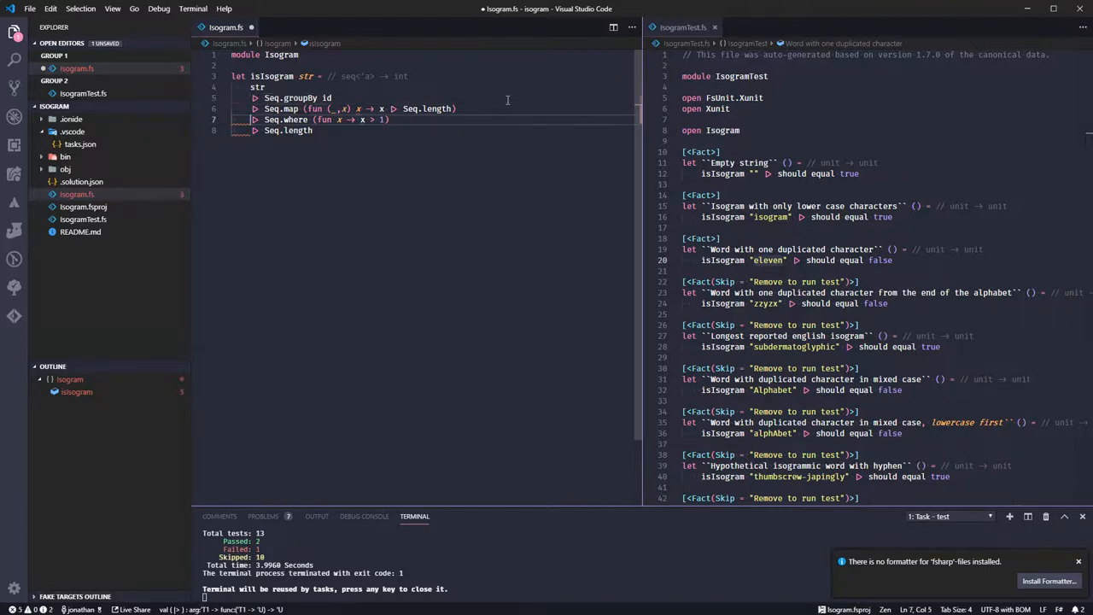
pyautogui.press('BackSpace')
pyautogui.press('BackSpace')
pyautogui.hotkey('ctrl', 'z')
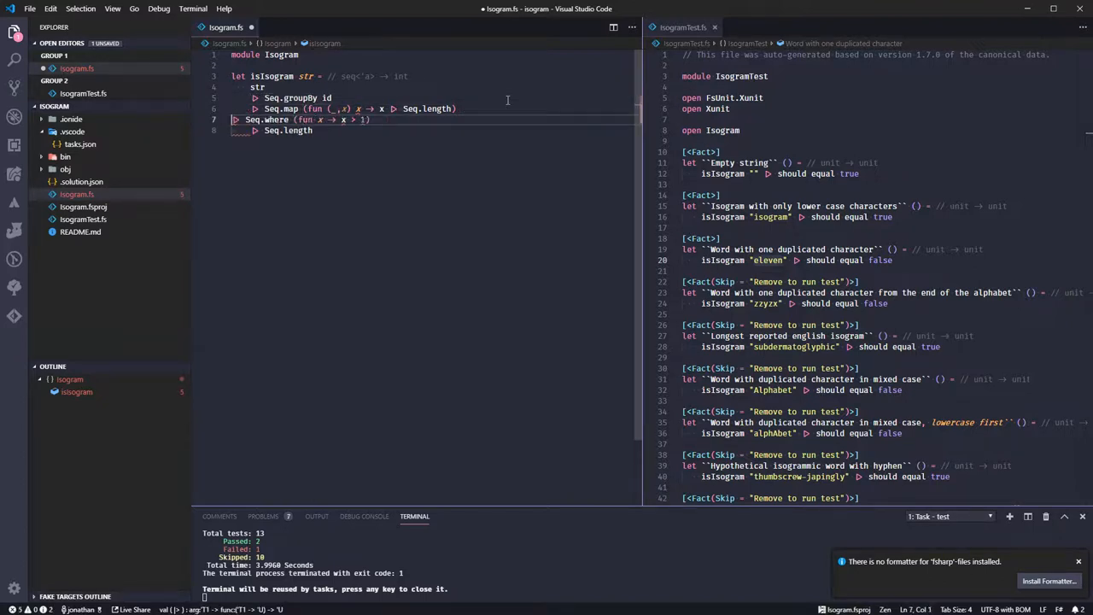
pyautogui.press('Down')
pyautogui.press('BackSpace')
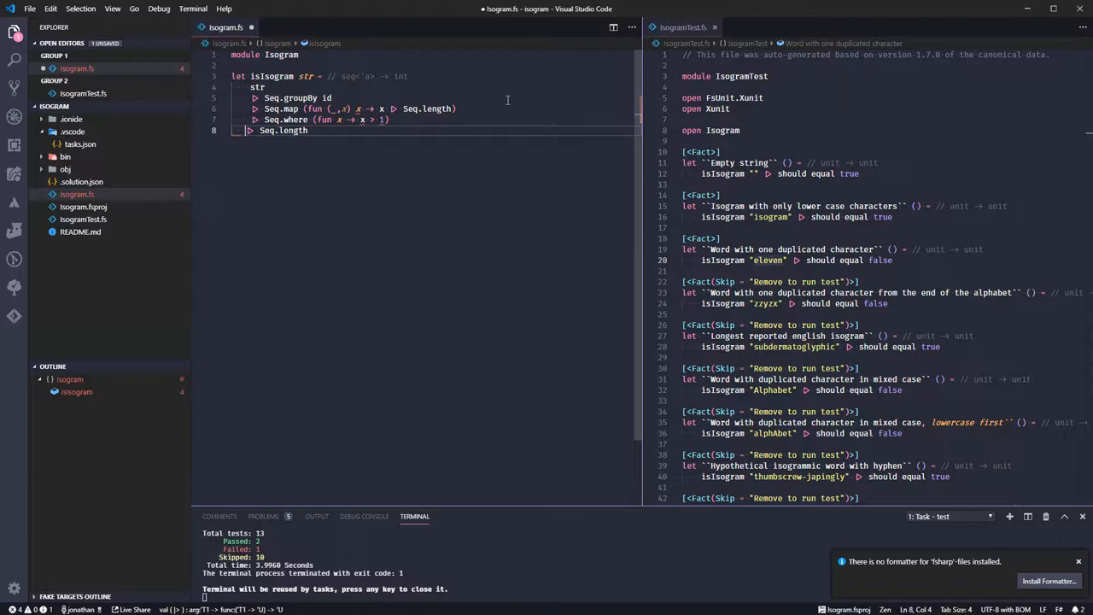
pyautogui.press('Up')
pyautogui.press('End')
pyautogui.press('Left')
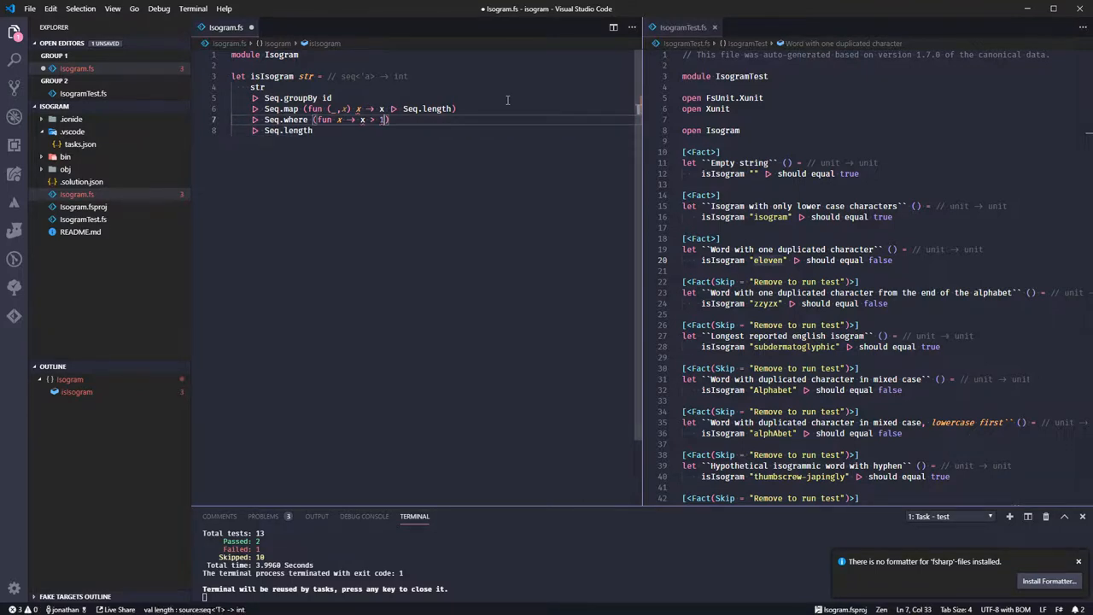
pyautogui.press('Left')
pyautogui.press('Left')
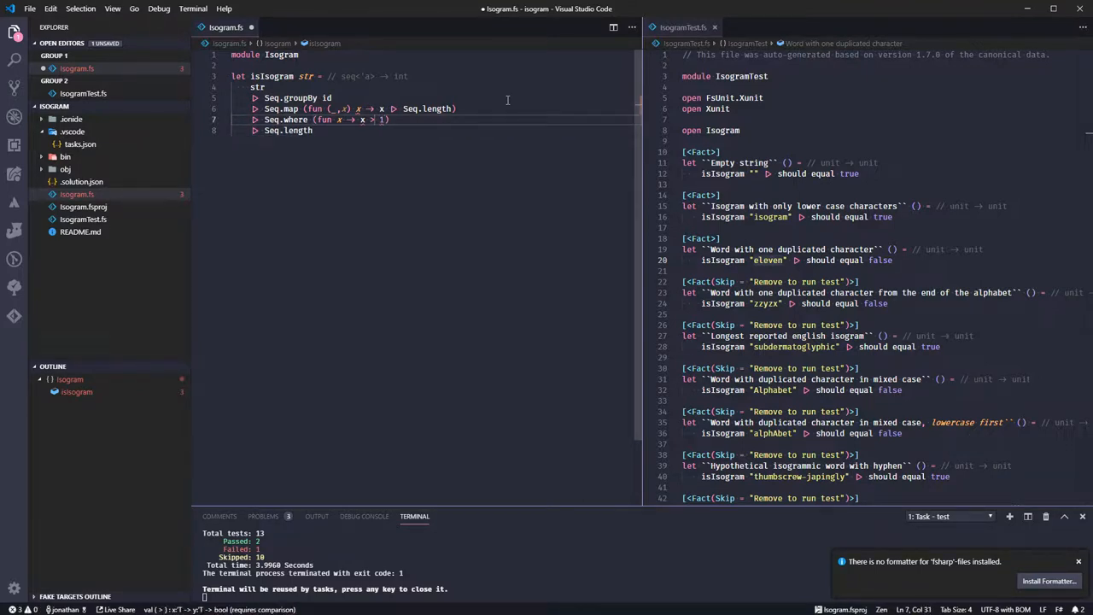
pyautogui.press('Down')
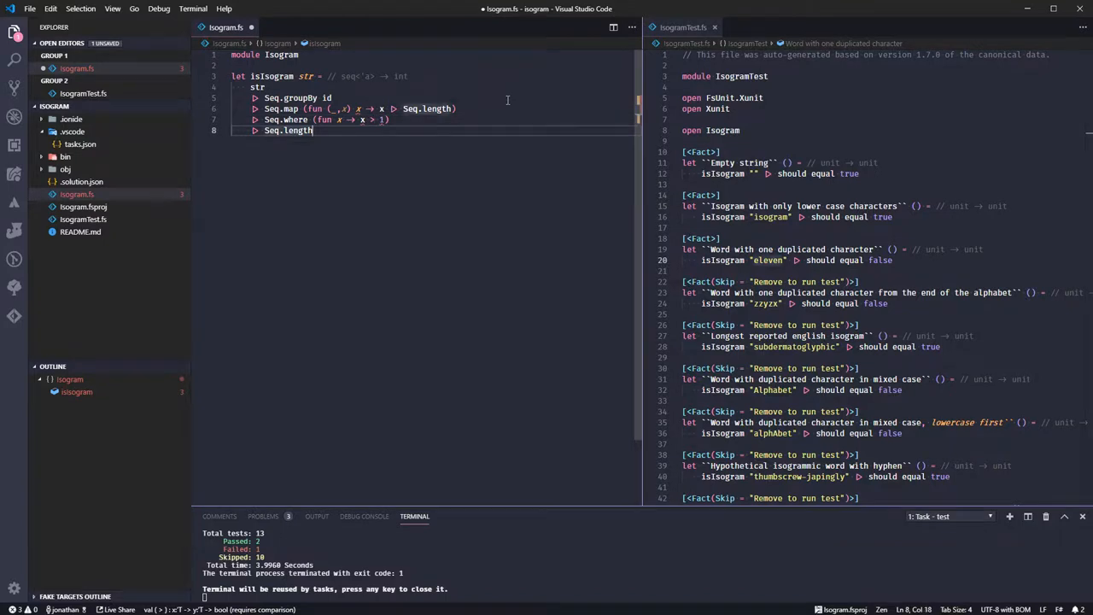
pyautogui.press('Return')
pyautogui.press('BackSpace')
pyautogui.press('BackSpace')
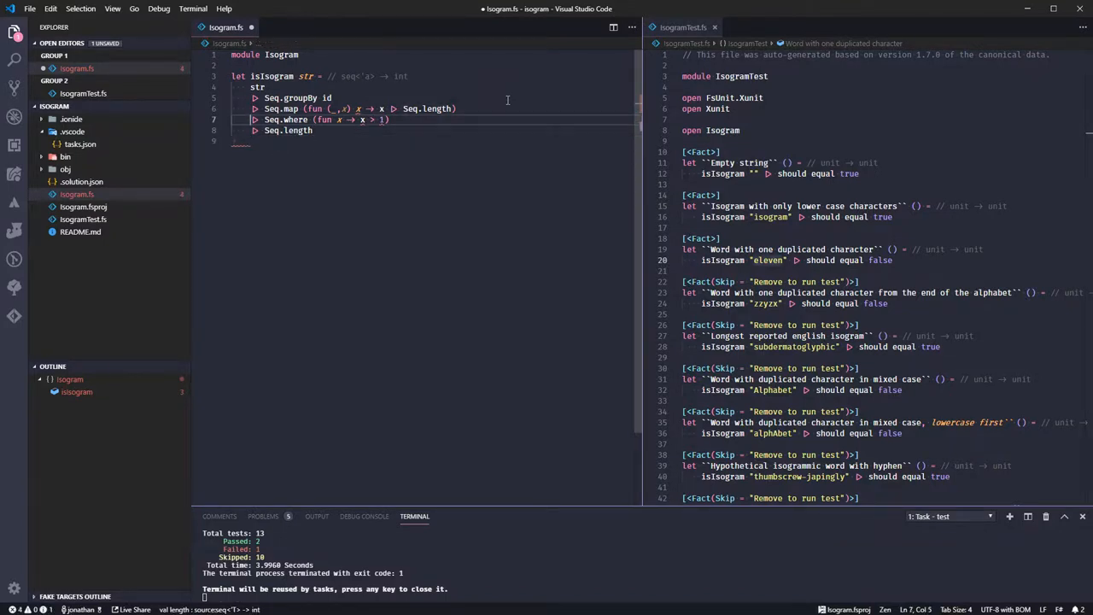
# Replace id after Seq.groupBy with (fun x -> x) and start an indented new line below the pipeline
pyautogui.click(507, 100)
pyautogui.press('BackSpace')
pyautogui.press('BackSpace')
pyautogui.write('(')
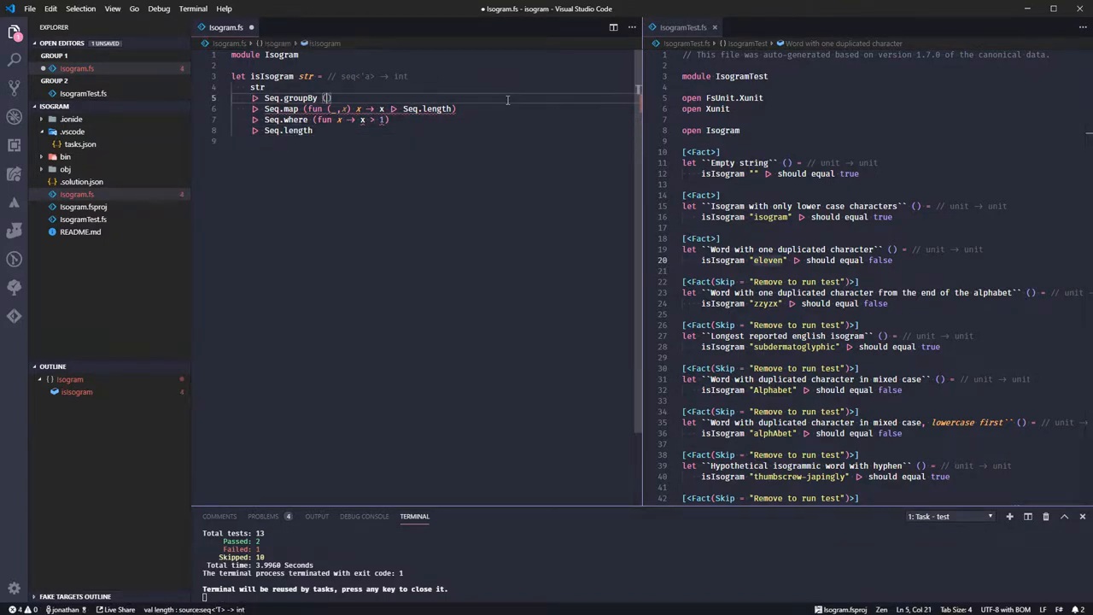
pyautogui.write('fun ')
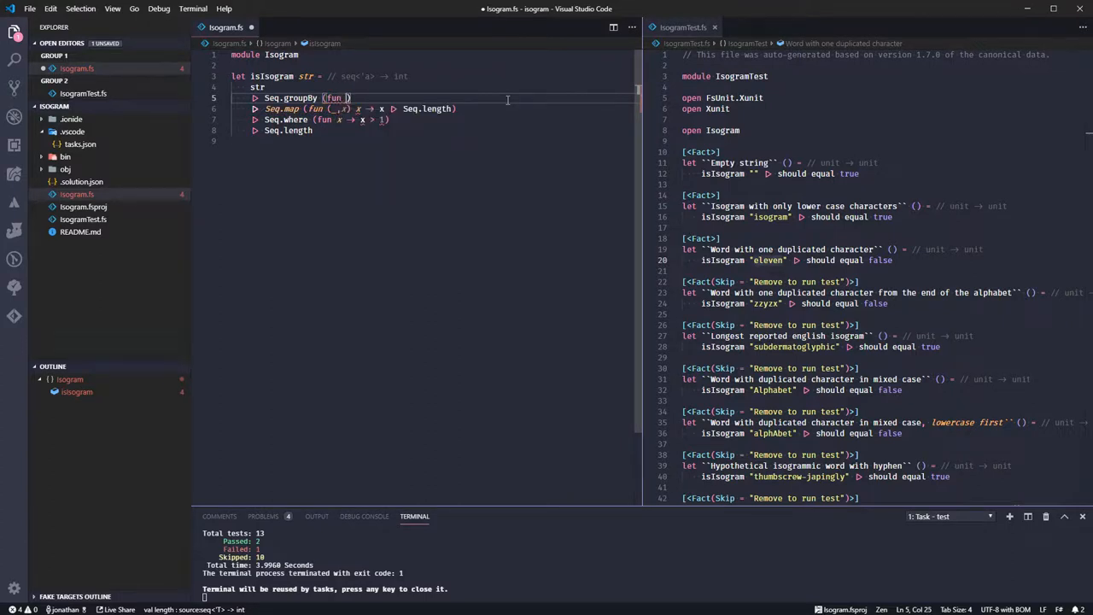
pyautogui.write('x -> x')
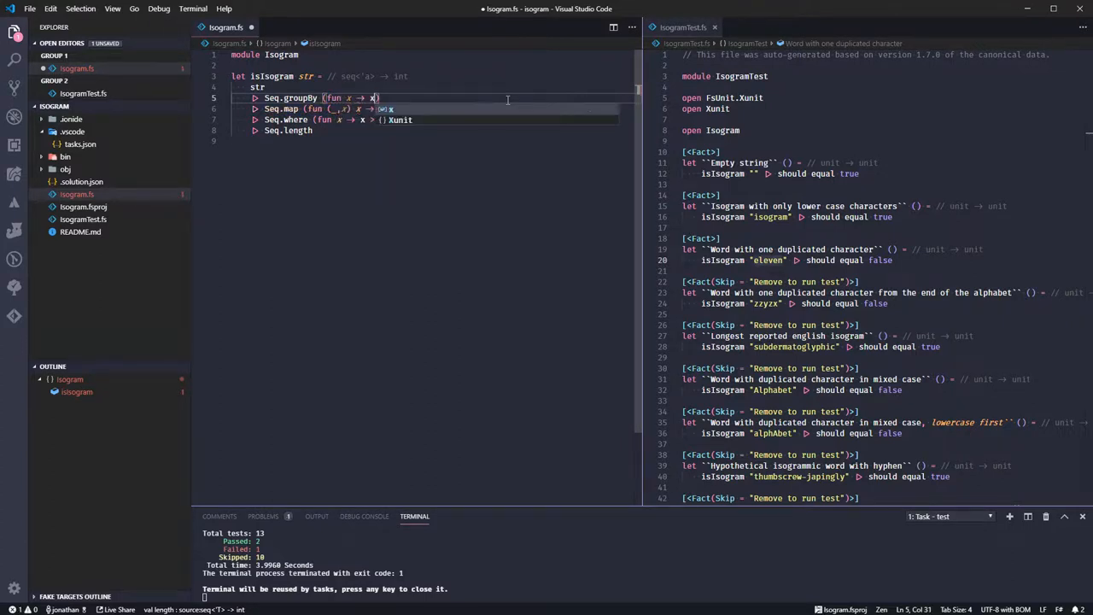
pyautogui.press('Escape')
pyautogui.press('Down')
pyautogui.press('Down')
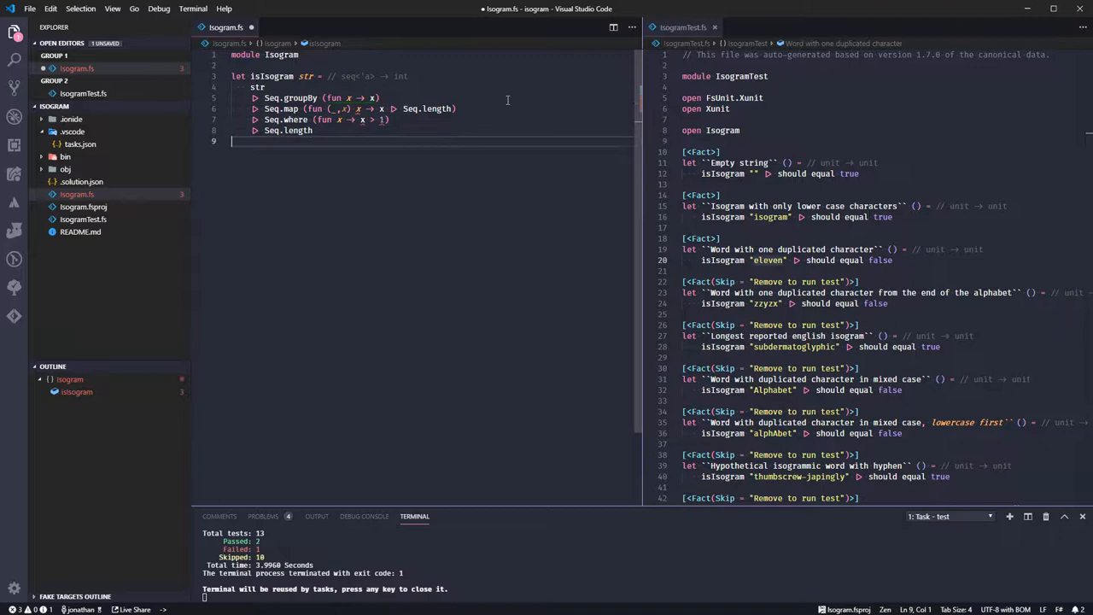
pyautogui.press('Tab')
pyautogui.write('|>')
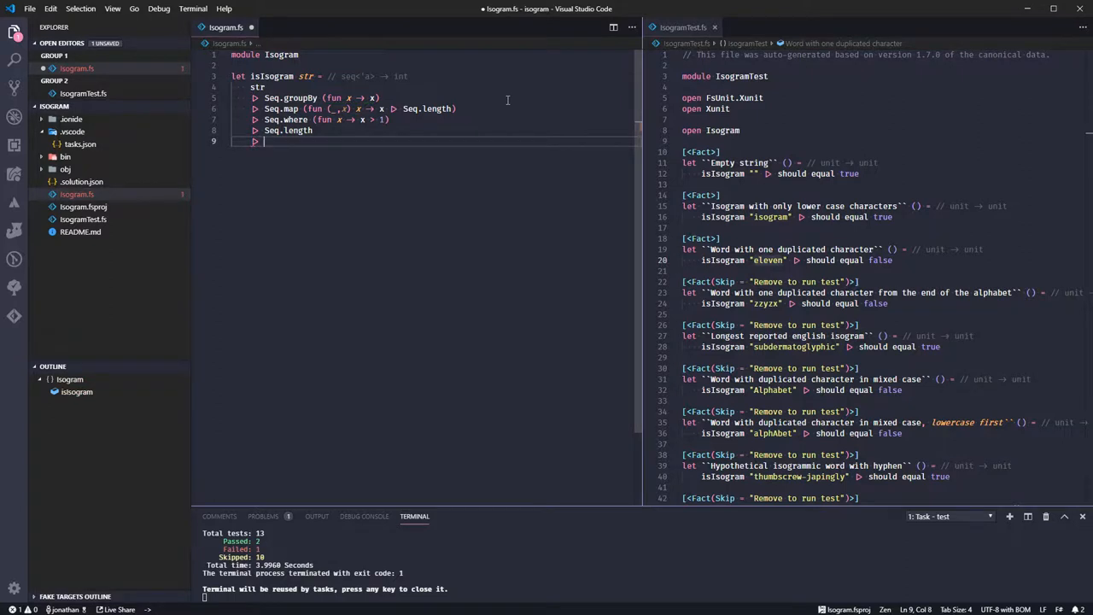
pyautogui.write(' fun x')
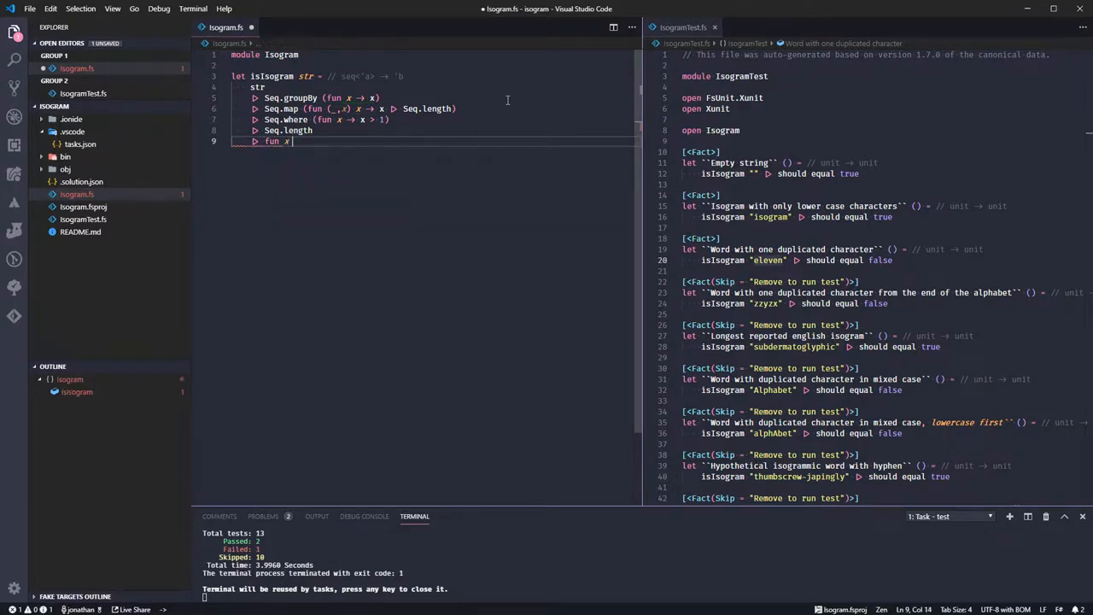
pyautogui.write(' -> x ')
pyautogui.write('= ')
pyautogui.write('0')
# Save Isogram.fs and review the groupBy and map steps by selecting each line
pyautogui.hotkey('ctrl', 's')
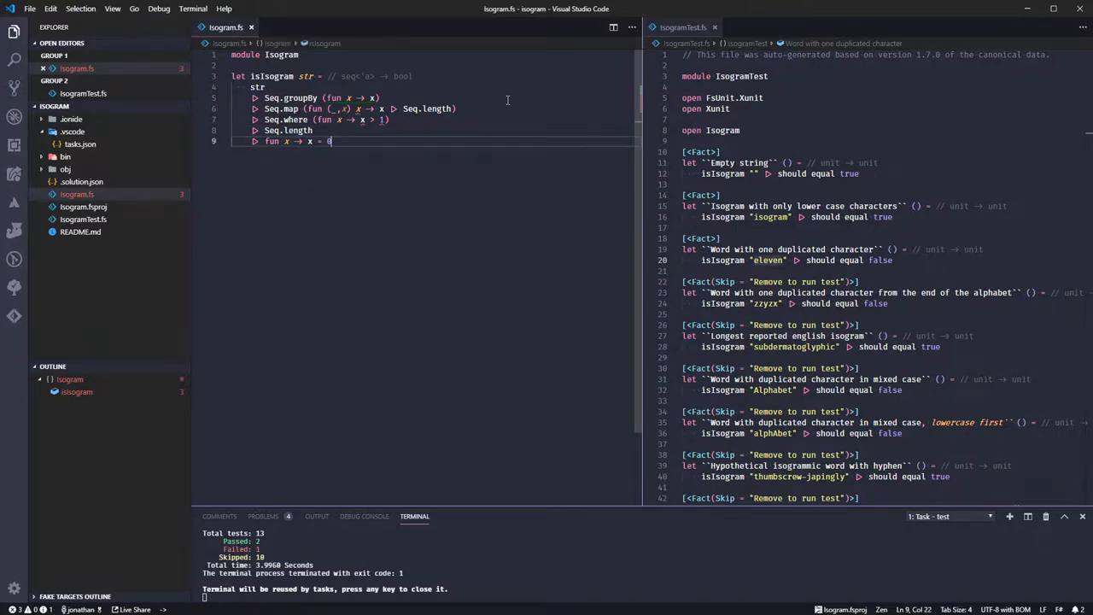
pyautogui.press('Up')
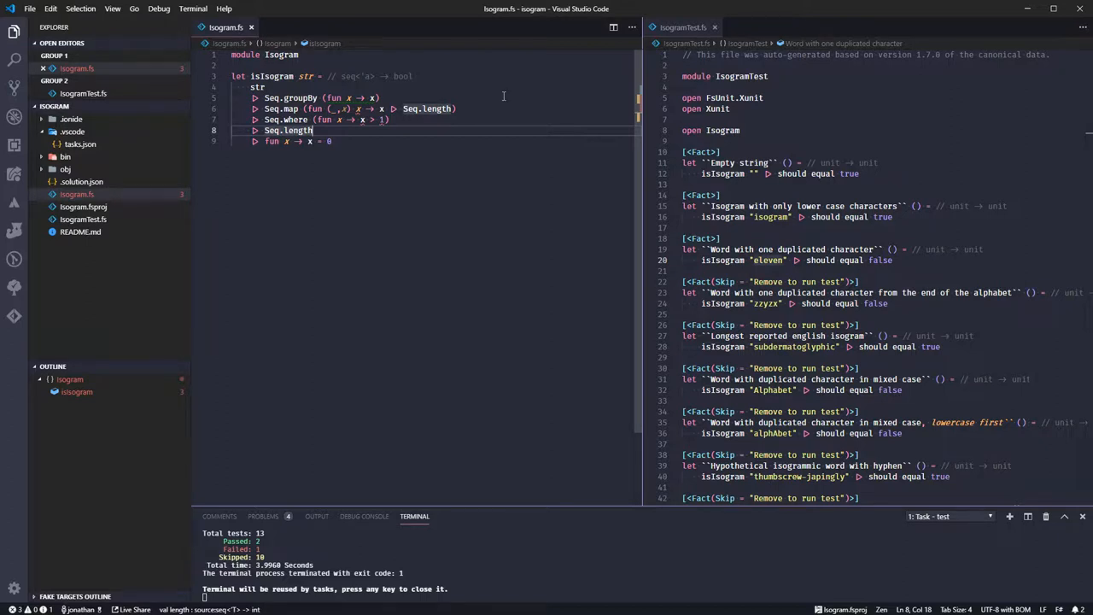
pyautogui.press('Up')
pyautogui.press('Up')
pyautogui.press('Up')
pyautogui.press('Home')
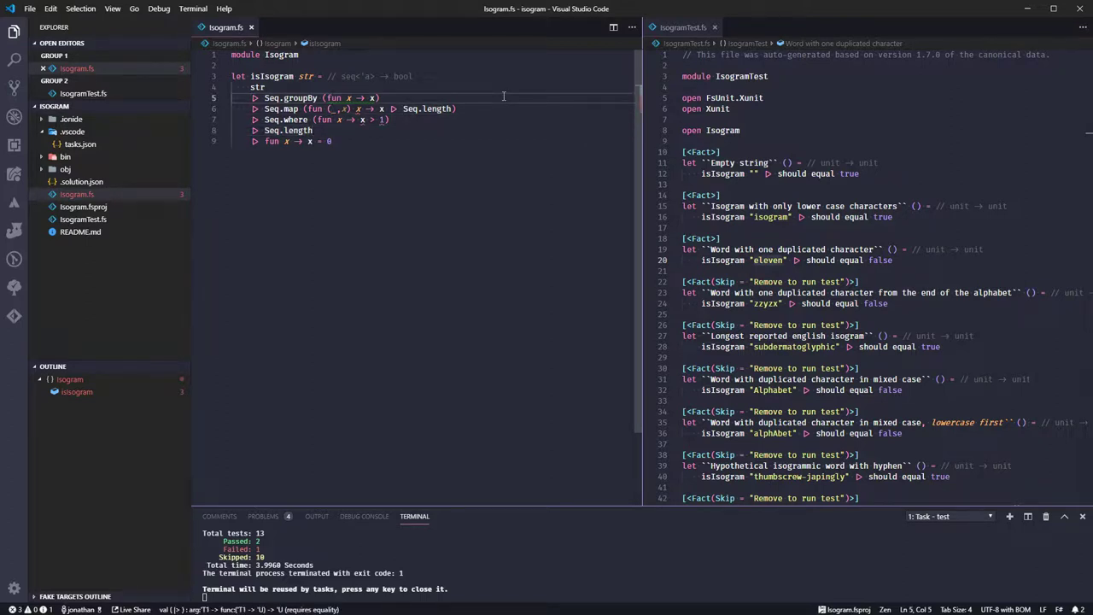
pyautogui.hotkey('shift', 'End')
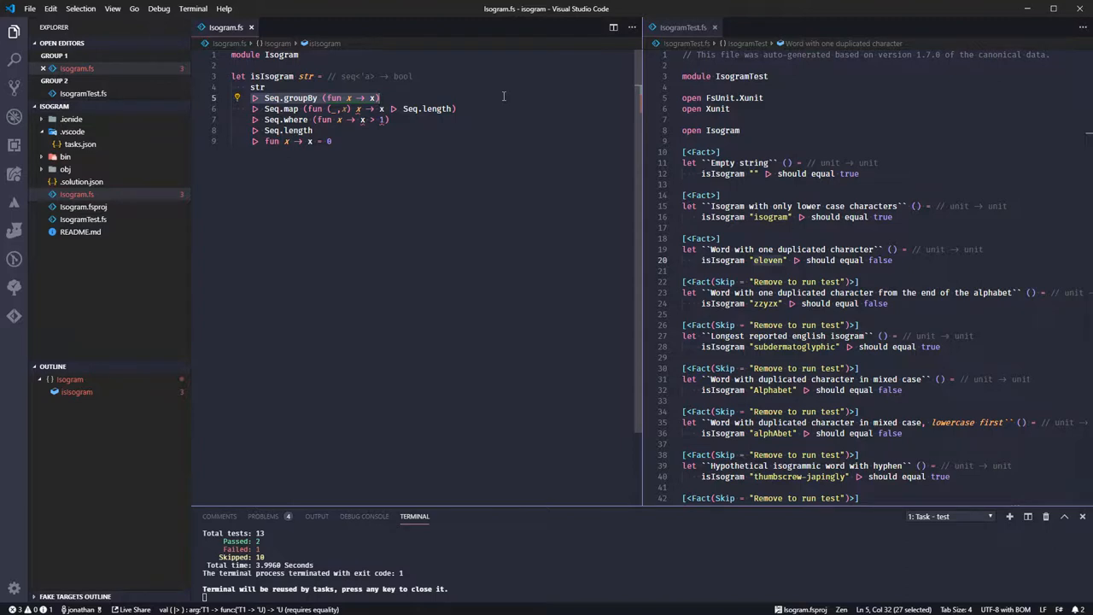
pyautogui.press('Down')
pyautogui.press('Home')
pyautogui.hotkey('shift', 'End')
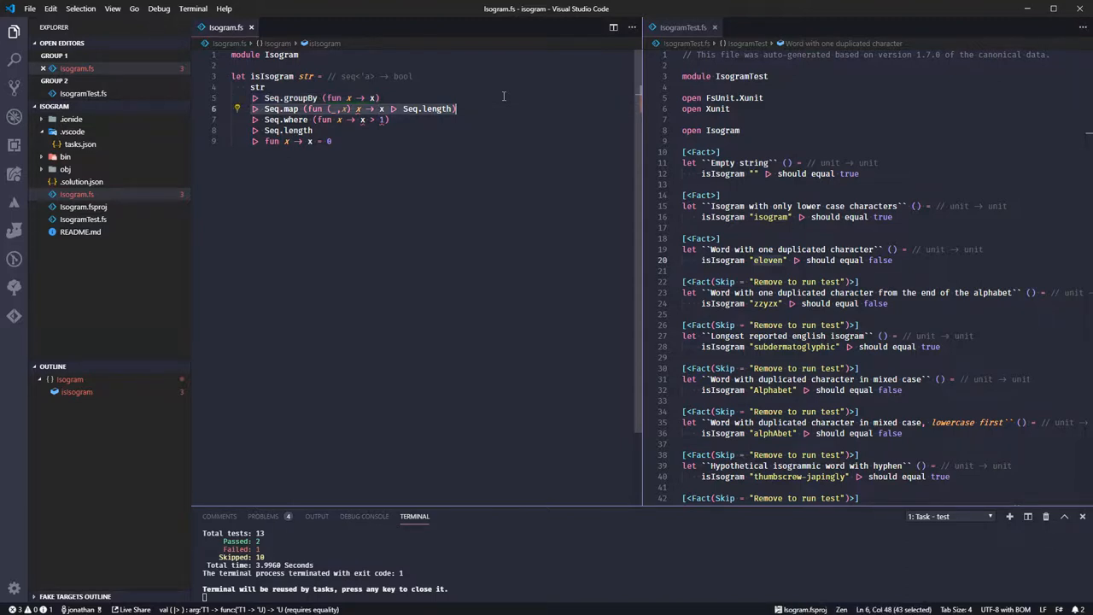
# Review the where, Seq.length and final comparison lines of the pipeline without changes
pyautogui.press('Down')
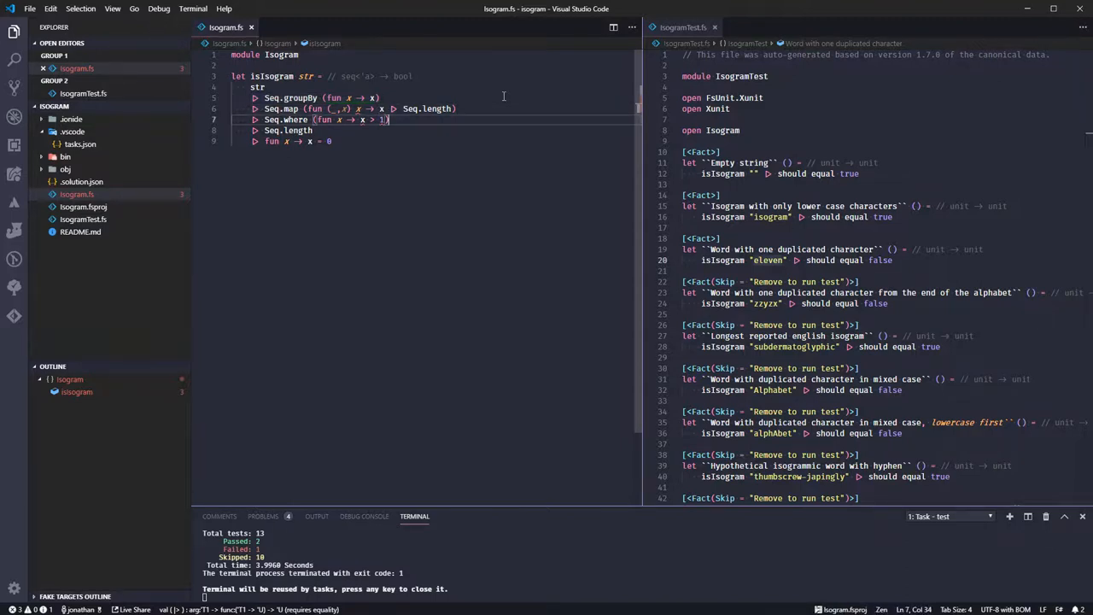
pyautogui.hotkey('shift', 'Home')
pyautogui.press('End')
pyautogui.press('Left')
pyautogui.press('Left')
pyautogui.press('Left')
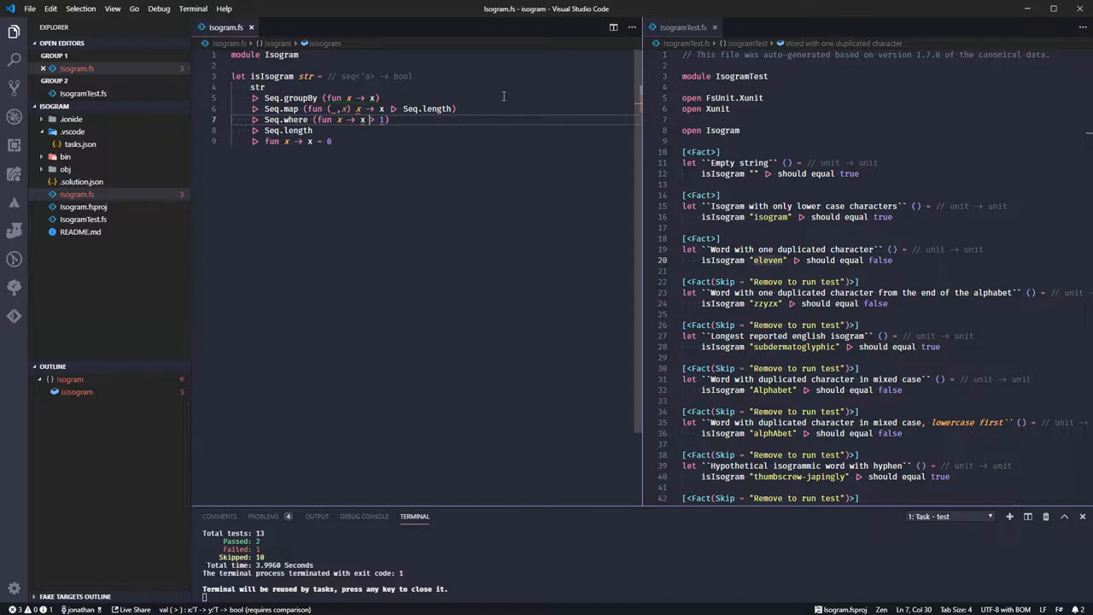
pyautogui.press('Down')
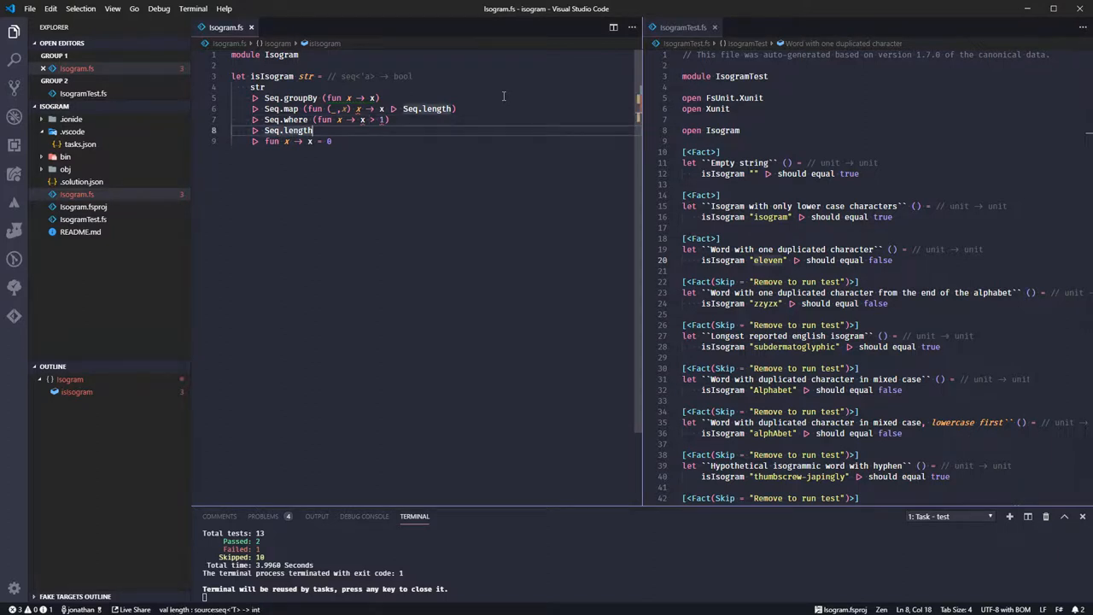
pyautogui.press('Left')
pyautogui.press('Down')
pyautogui.press('End')
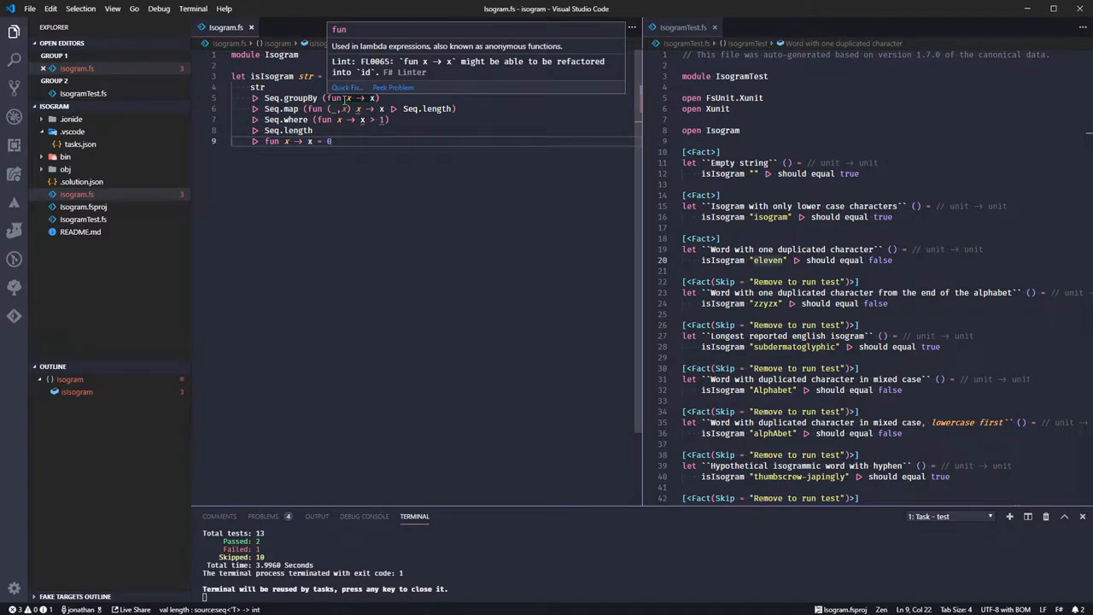
# Annotate the parameter as (str: string) so isIsogram reads string -> bool, and save the file
pyautogui.click(299, 76)
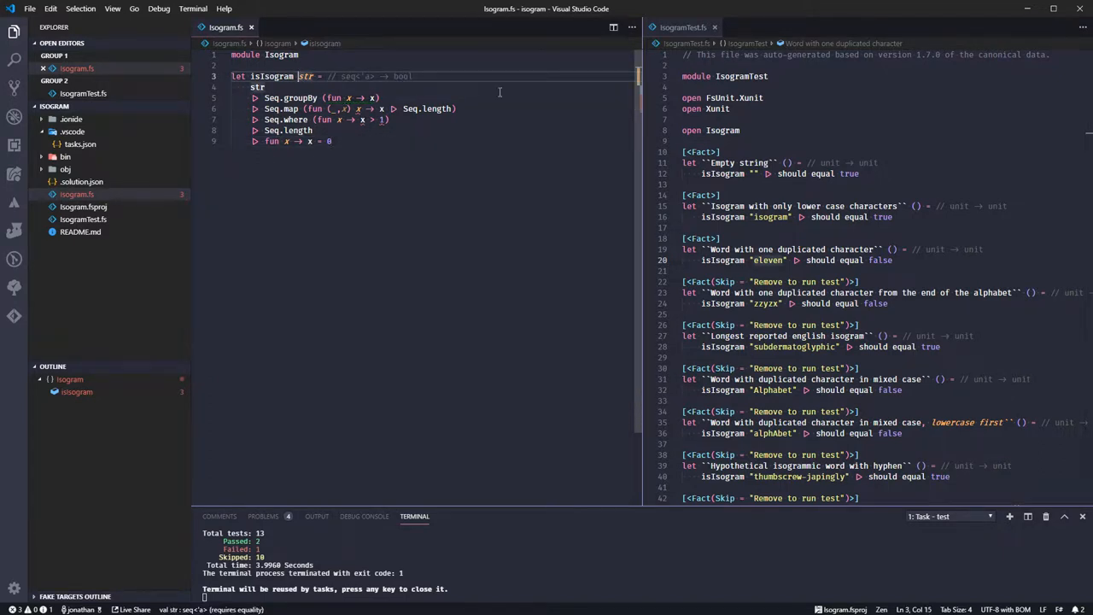
pyautogui.write('(')
pyautogui.press('End')
pyautogui.write(': ')
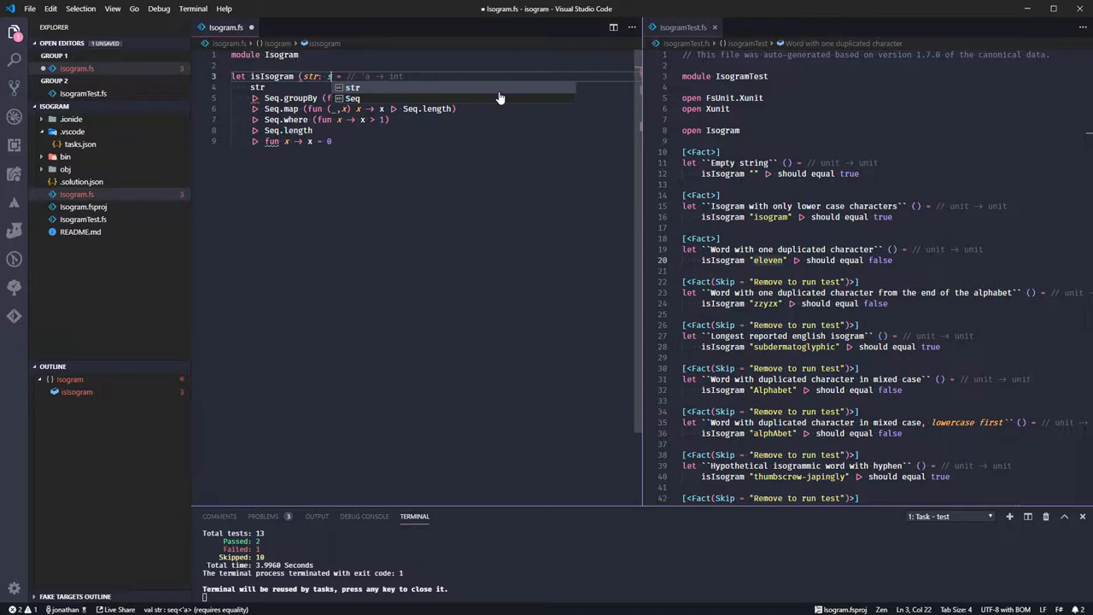
pyautogui.write('string)')
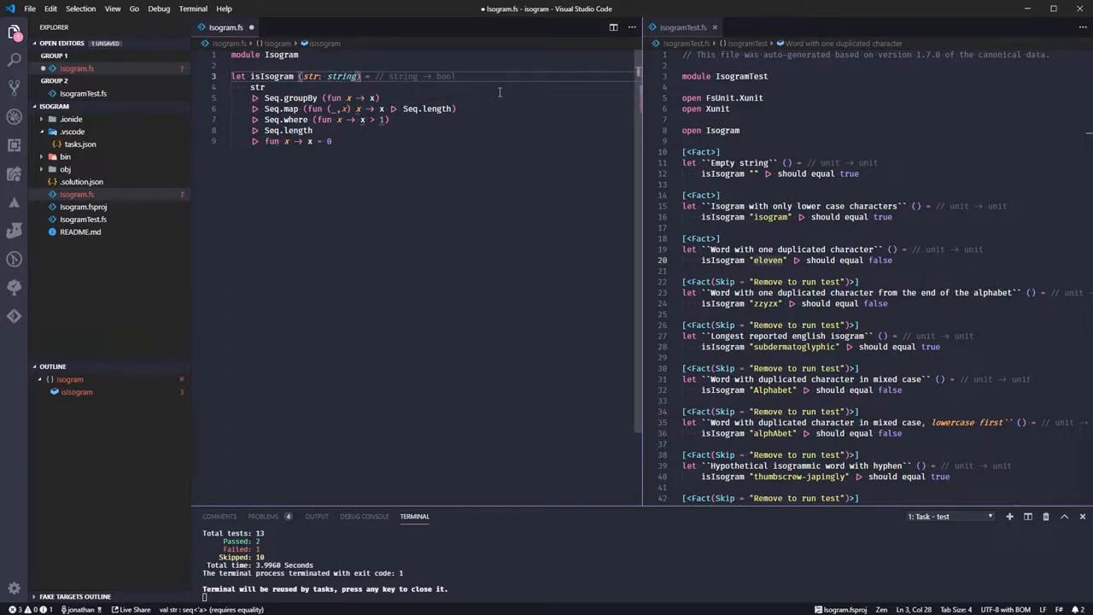
pyautogui.click(499, 89)
pyautogui.hotkey('ctrl', 's')
pyautogui.press('Up')
pyautogui.press('End')
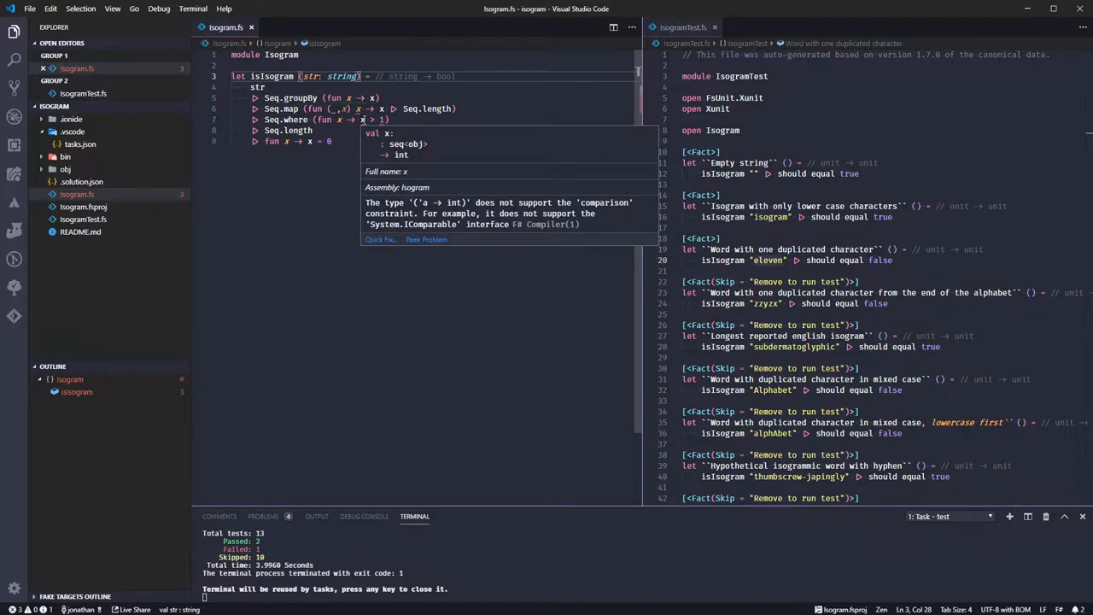
pyautogui.click(363, 120)
pyautogui.moveTo(306, 98)
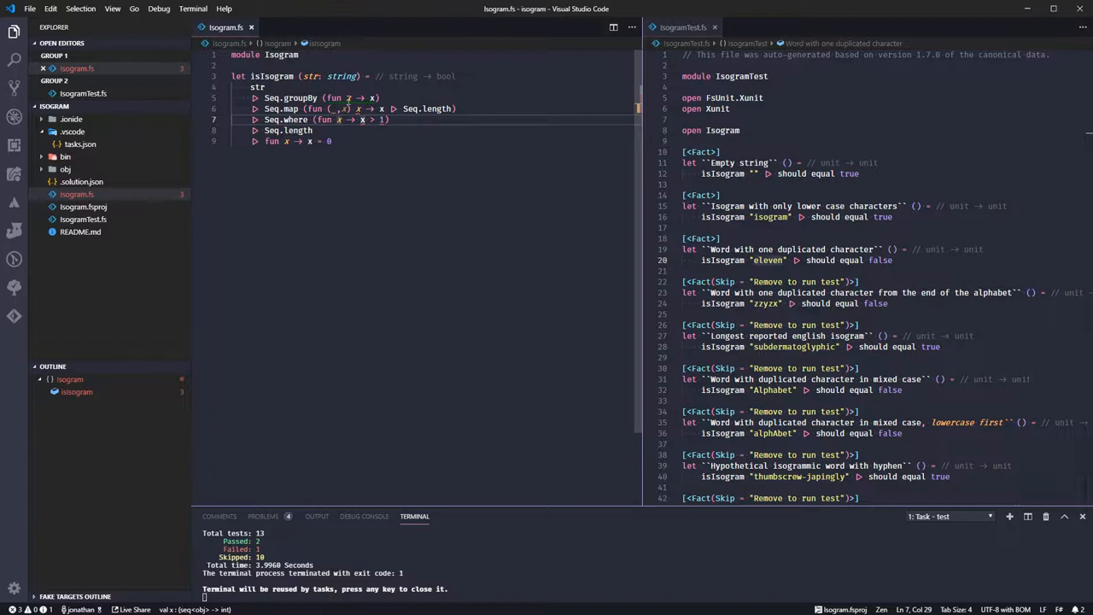
# Delete the stray x from the map lambda on line 6 and save
pyautogui.click(346, 98)
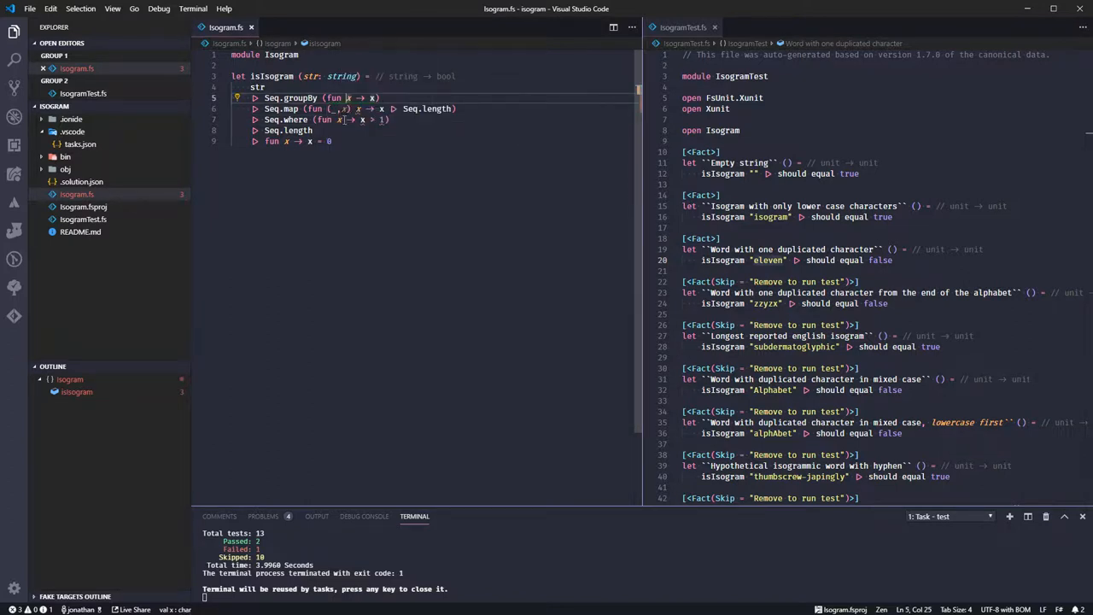
pyautogui.moveTo(359, 108)
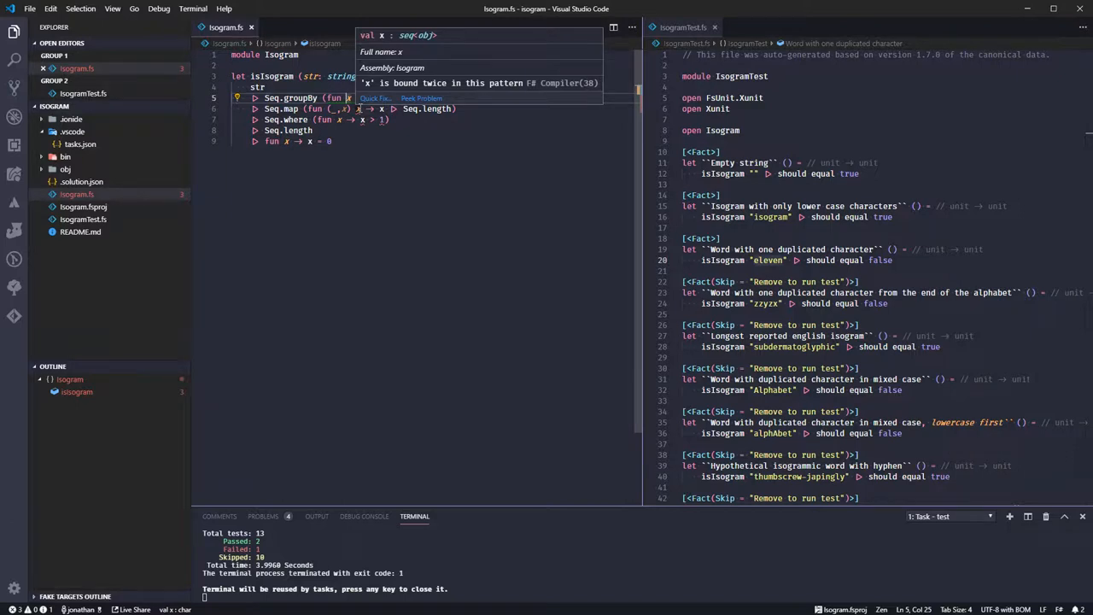
pyautogui.click(359, 109)
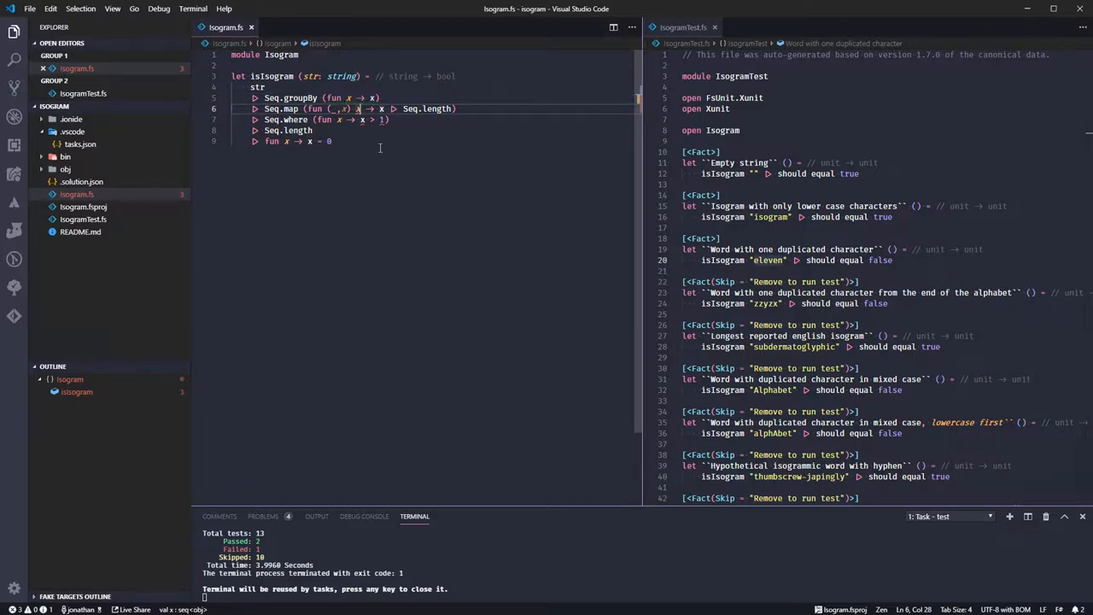
pyautogui.press('BackSpace')
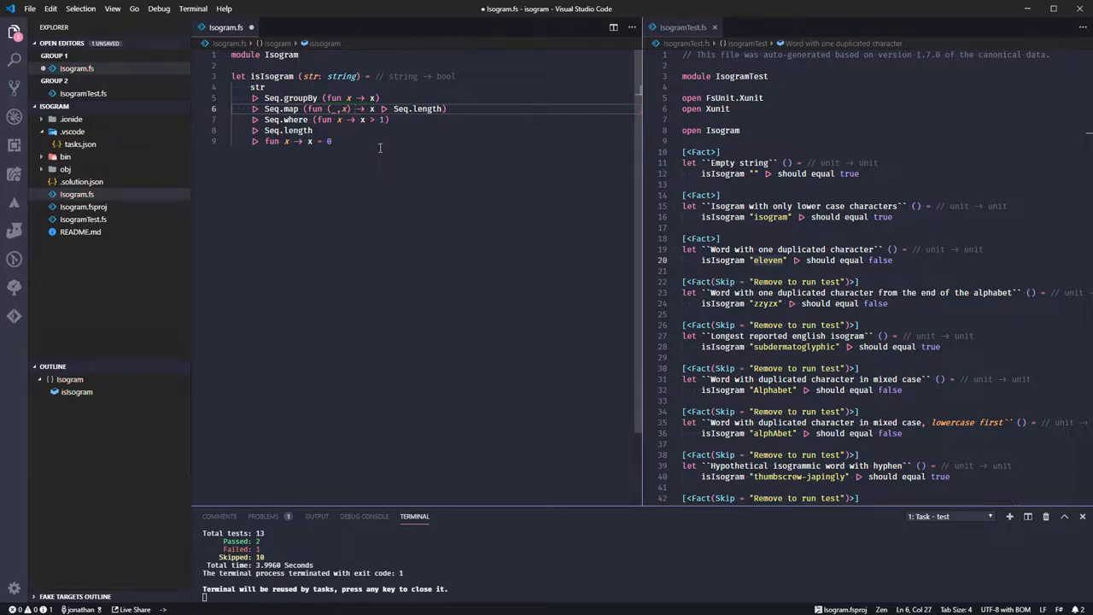
pyautogui.hotkey('ctrl', 's')
# Replace the groupBy lambda with id, remove its parentheses so it reads Seq.groupBy id, and save
pyautogui.press('Up')
pyautogui.press('Right')
pyautogui.press('Right')
pyautogui.press('Right')
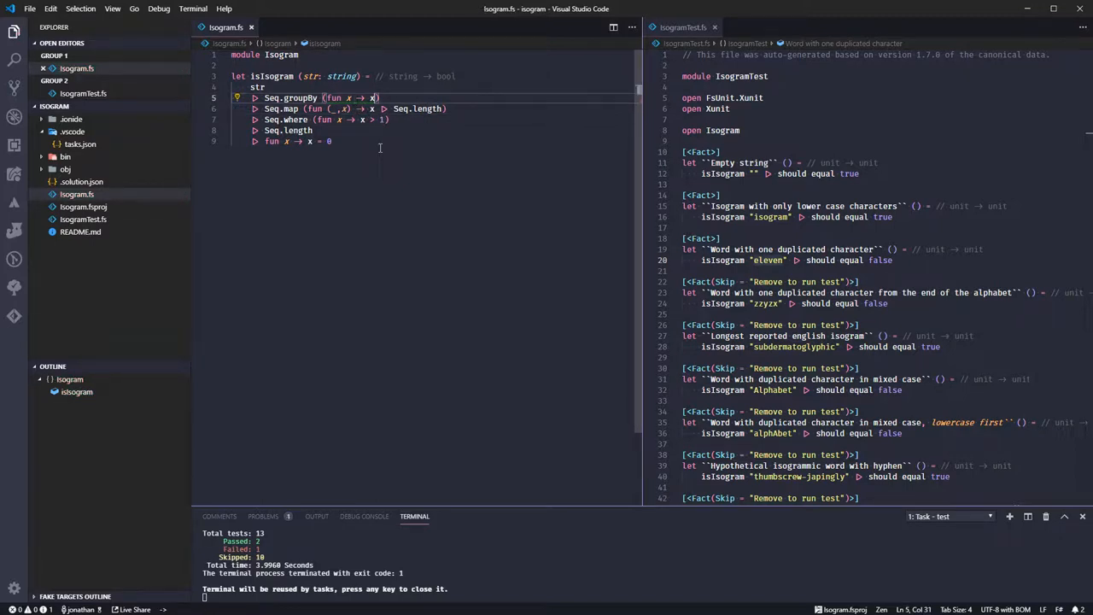
pyautogui.hotkey('shift', 'Left')
pyautogui.hotkey('shift', 'Left')
pyautogui.hotkey('shift', 'Left')
pyautogui.hotkey('shift', 'Left')
pyautogui.hotkey('shift', 'Left')
pyautogui.hotkey('shift', 'Left')
pyautogui.write('id')
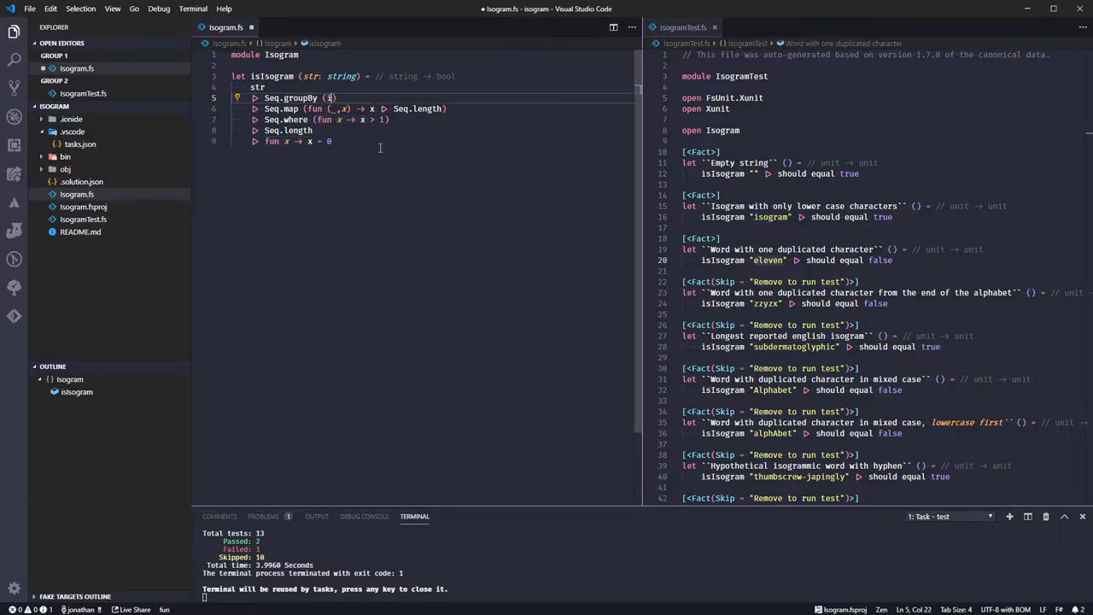
pyautogui.press('Down')
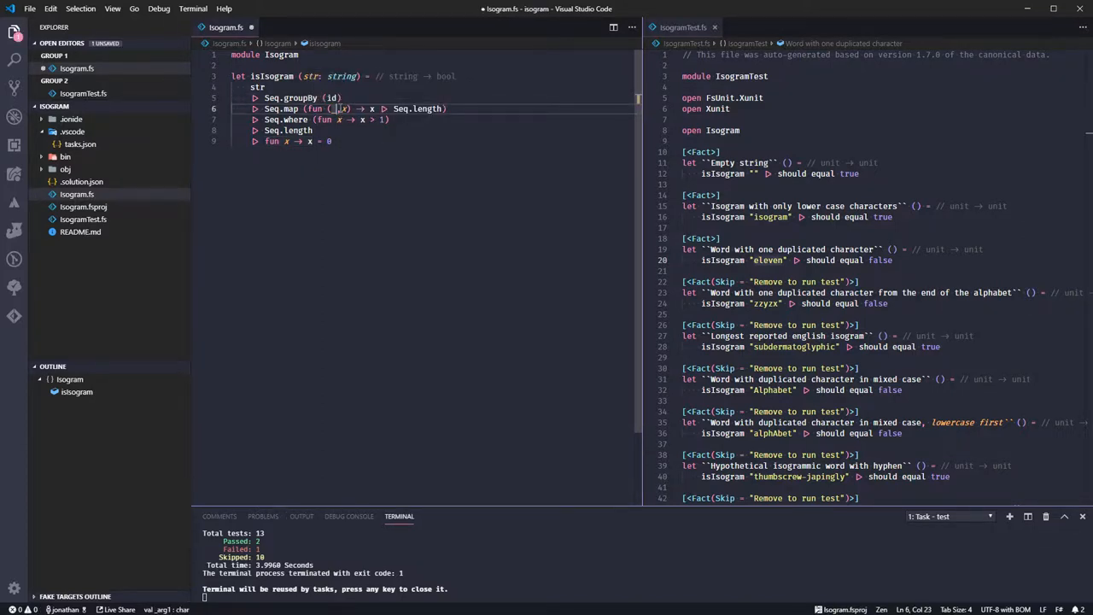
pyautogui.moveTo(345, 109)
pyautogui.press('Up')
pyautogui.press('Left')
pyautogui.press('Left')
pyautogui.press('Left')
pyautogui.press('Delete')
pyautogui.press('Right')
pyautogui.press('Right')
pyautogui.press('Delete')
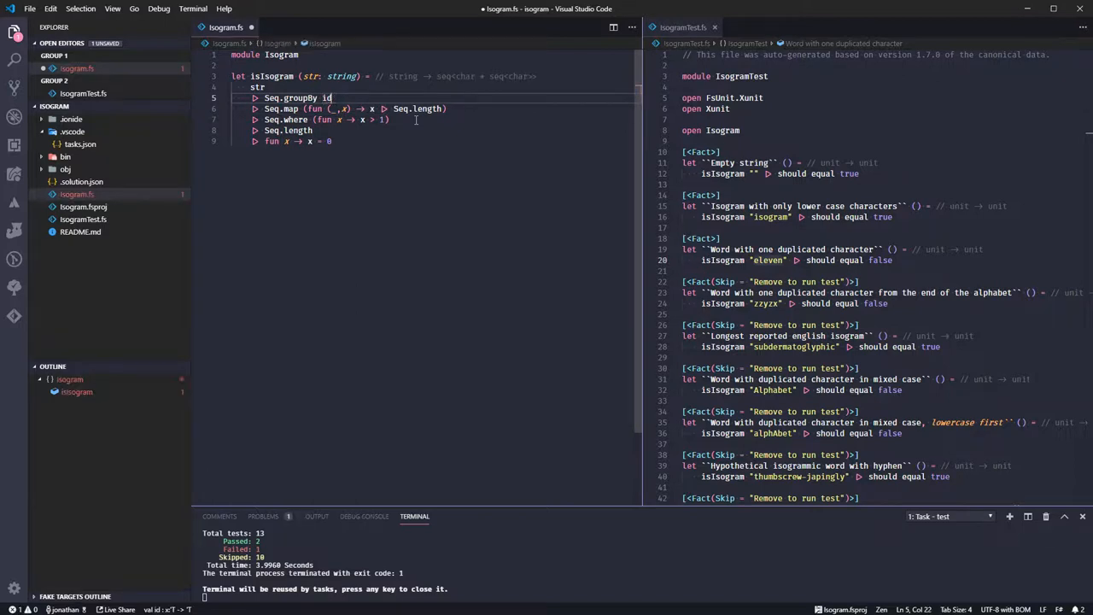
pyautogui.hotkey('ctrl', 's')
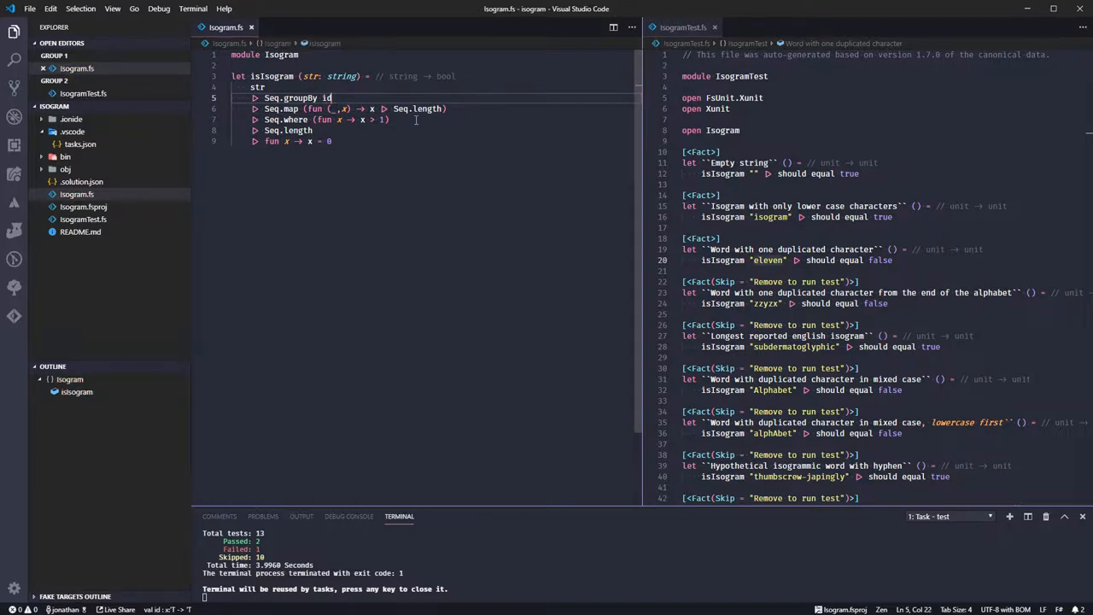
# Remove then restore the parentheses around the map lambda, leaving it fully parenthesised
pyautogui.press('Down')
pyautogui.press('Left')
pyautogui.press('Left')
pyautogui.press('Left')
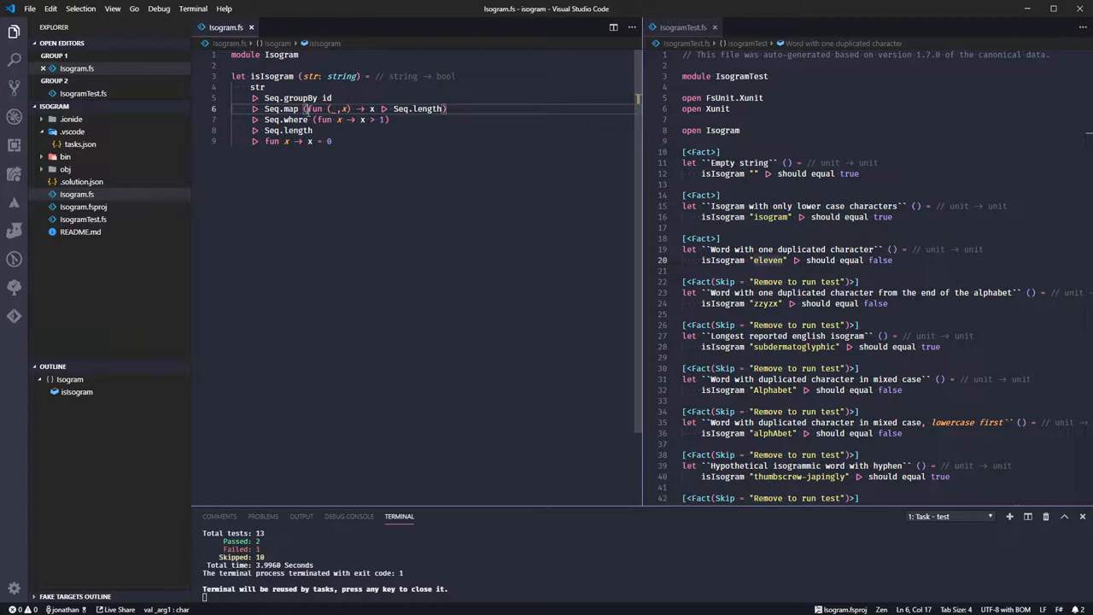
pyautogui.press('BackSpace')
pyautogui.press('End')
pyautogui.press('BackSpace')
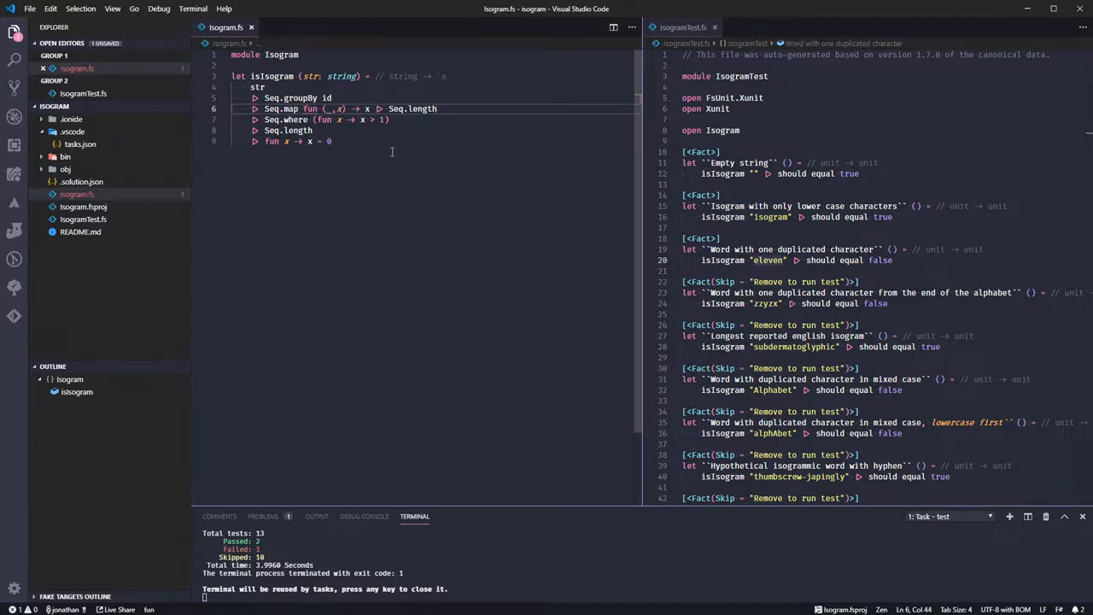
pyautogui.write(')')
pyautogui.press('Home')
pyautogui.hotkey('ctrl', 'Right')
pyautogui.hotkey('ctrl', 'Right')
pyautogui.hotkey('ctrl', 'Right')
pyautogui.press('Right')
pyautogui.write('(')
pyautogui.press('Down')
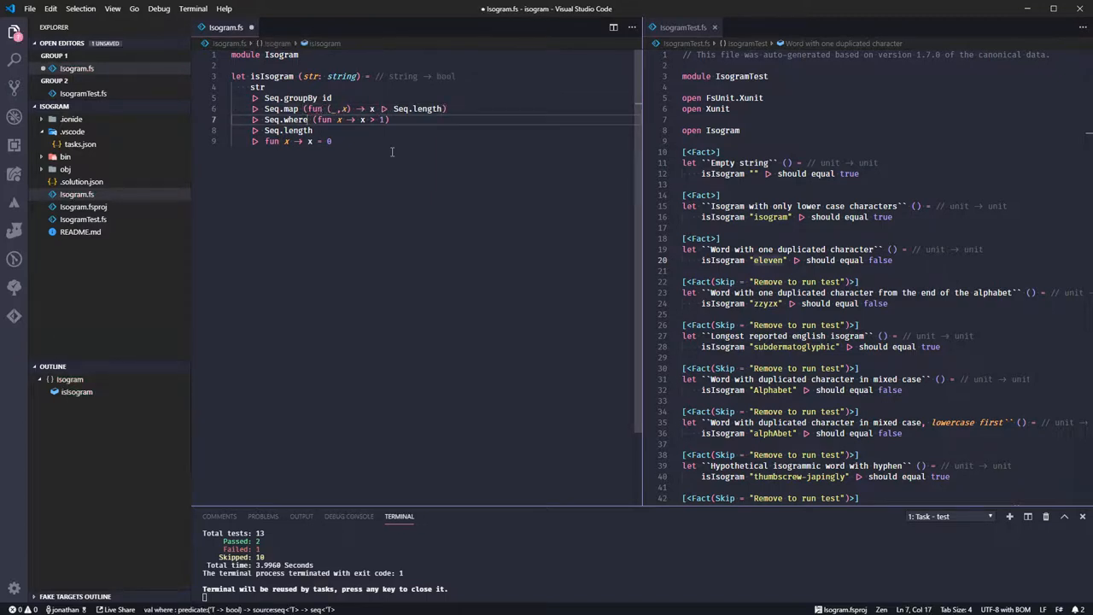
pyautogui.press('Up')
pyautogui.press('Left')
pyautogui.hotkey('shift', 'End')
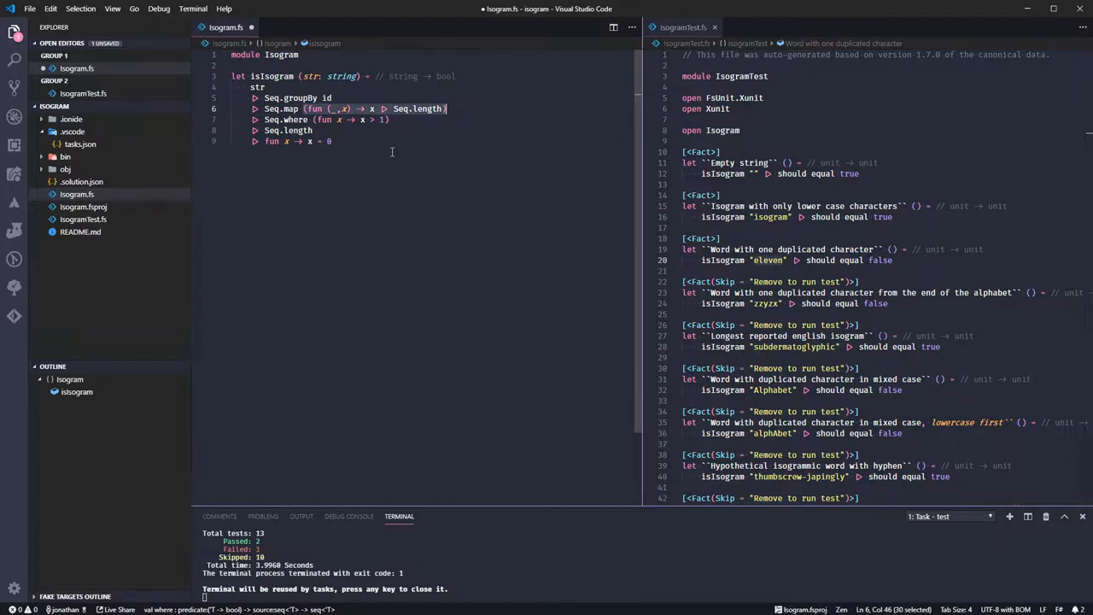
pyautogui.press('Down')
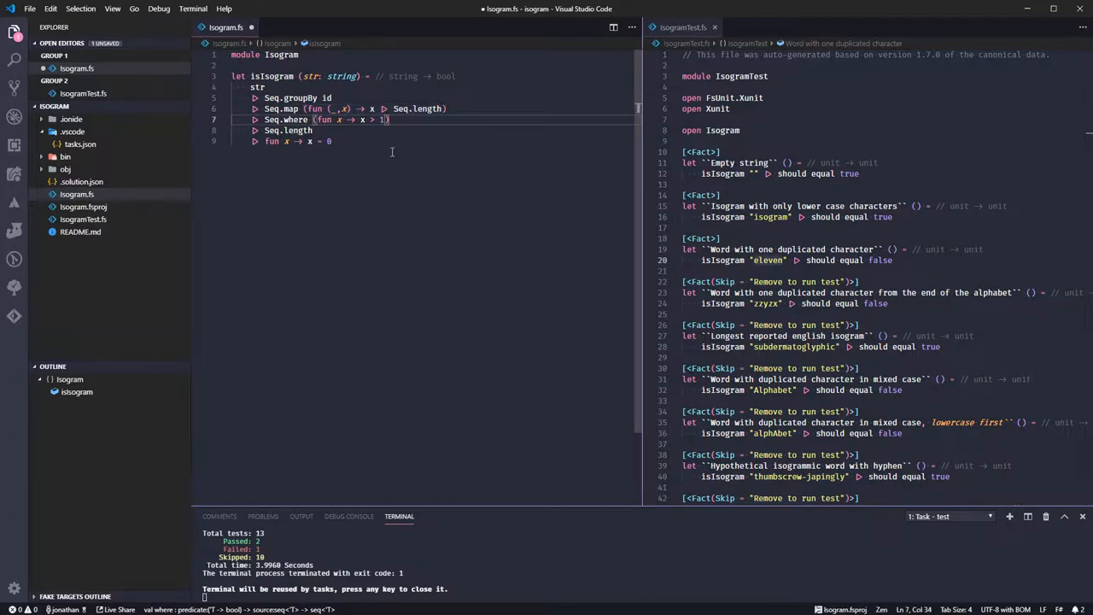
pyautogui.press('Down')
pyautogui.press('Down')
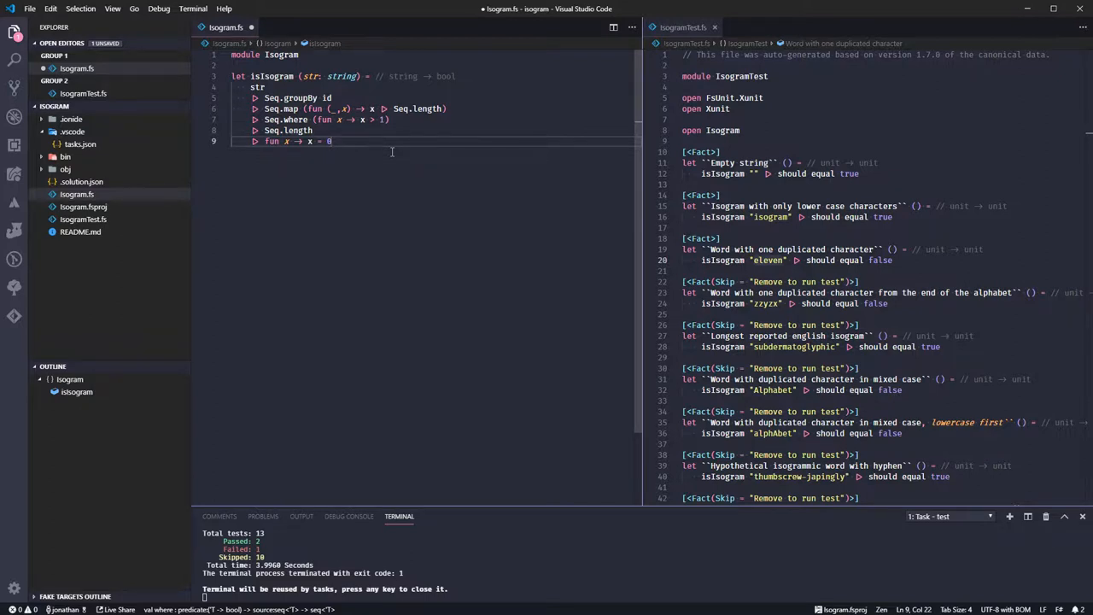
pyautogui.hotkey('ctrl', 'shift', 'p')
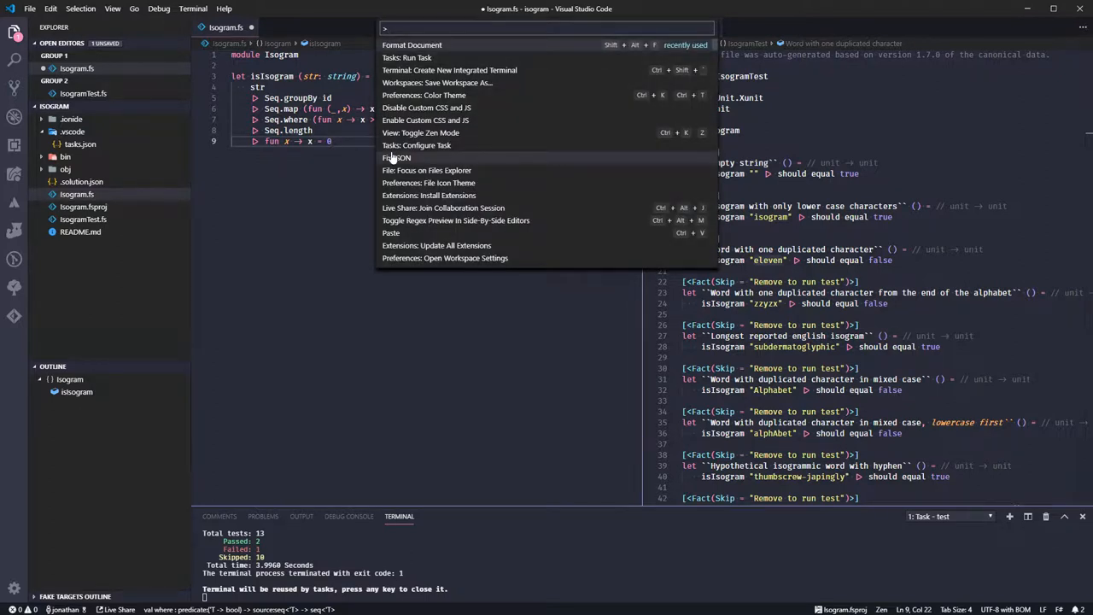
pyautogui.write('test')
# Run the dotnet test task: 3 passed, 10 skipped
pyautogui.press('Return')
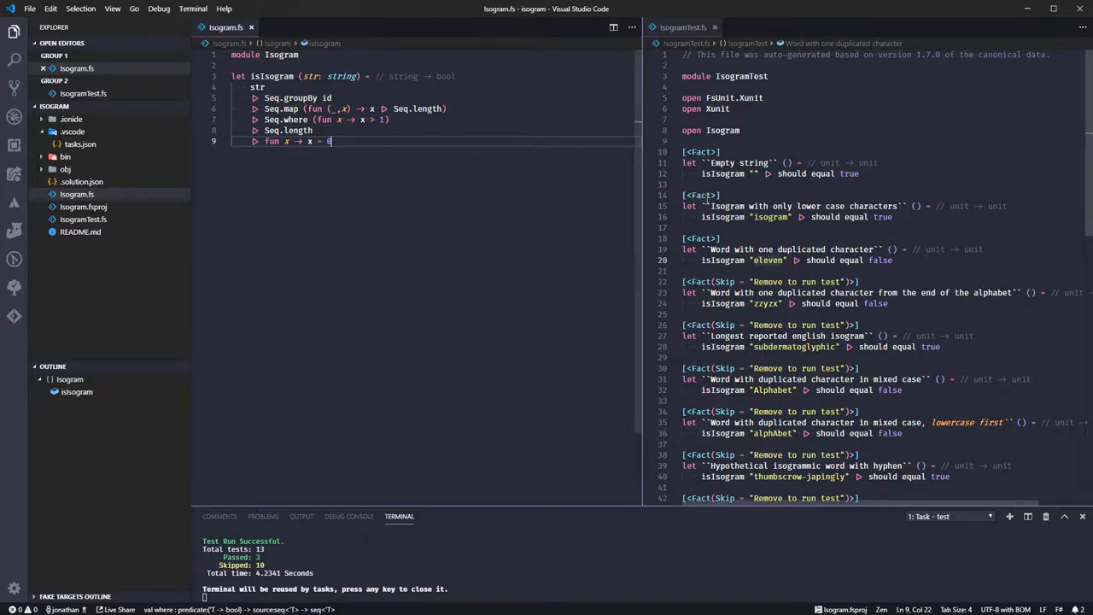
# Remove the Skip argument on line 22 of IsogramTest.fs and rerun tests: 4 passed, 9 skipped
pyautogui.click(713, 281)
pyautogui.hotkey('shift', 'alt', 'Right')
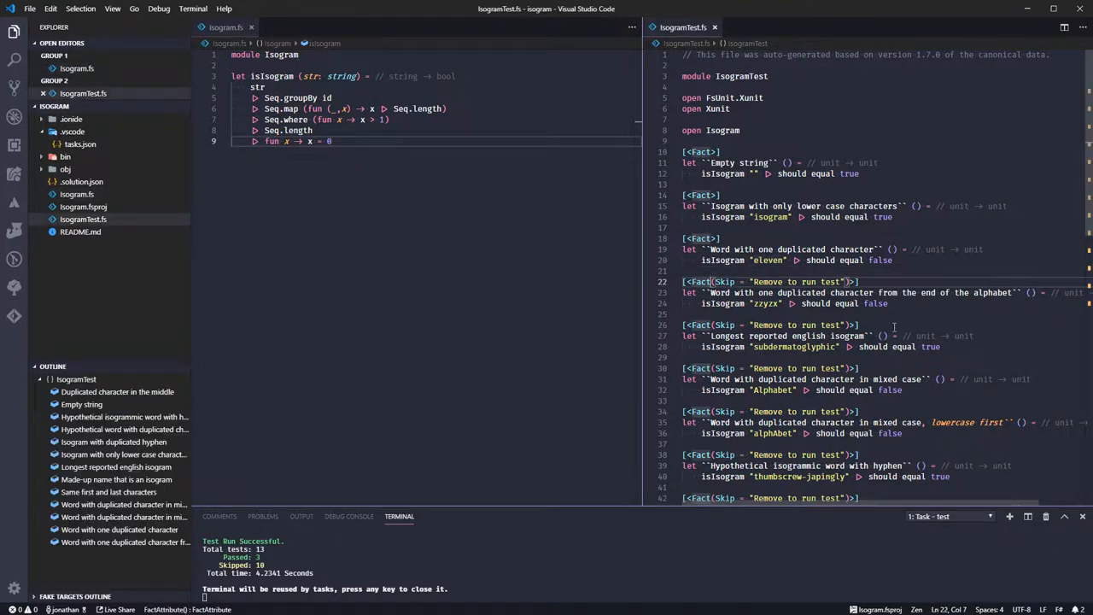
pyautogui.press('BackSpace')
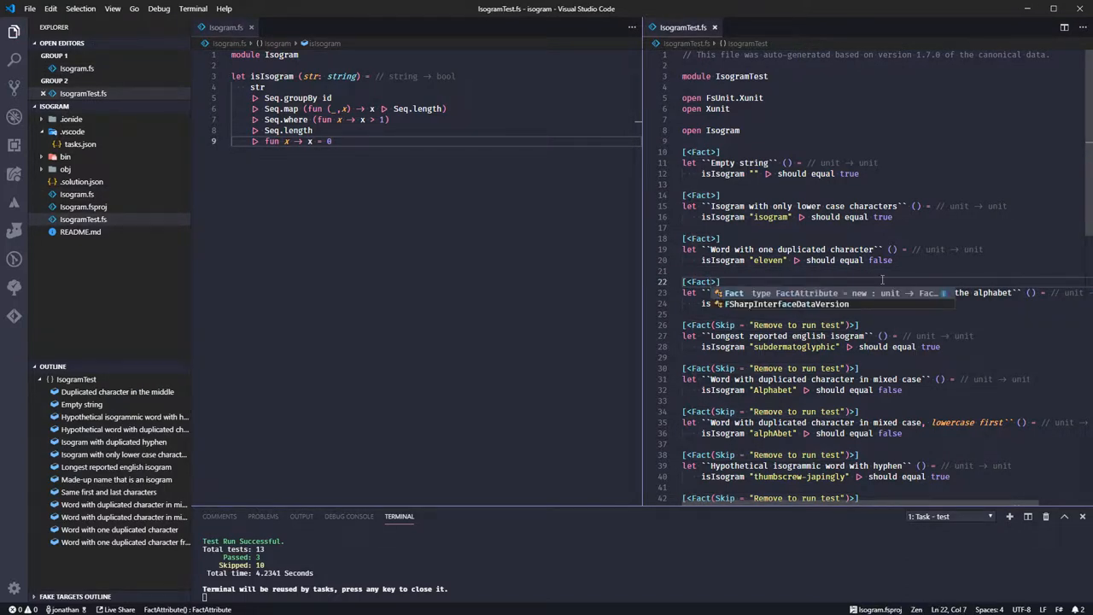
pyautogui.hotkey('ctrl', 'shift', 'p')
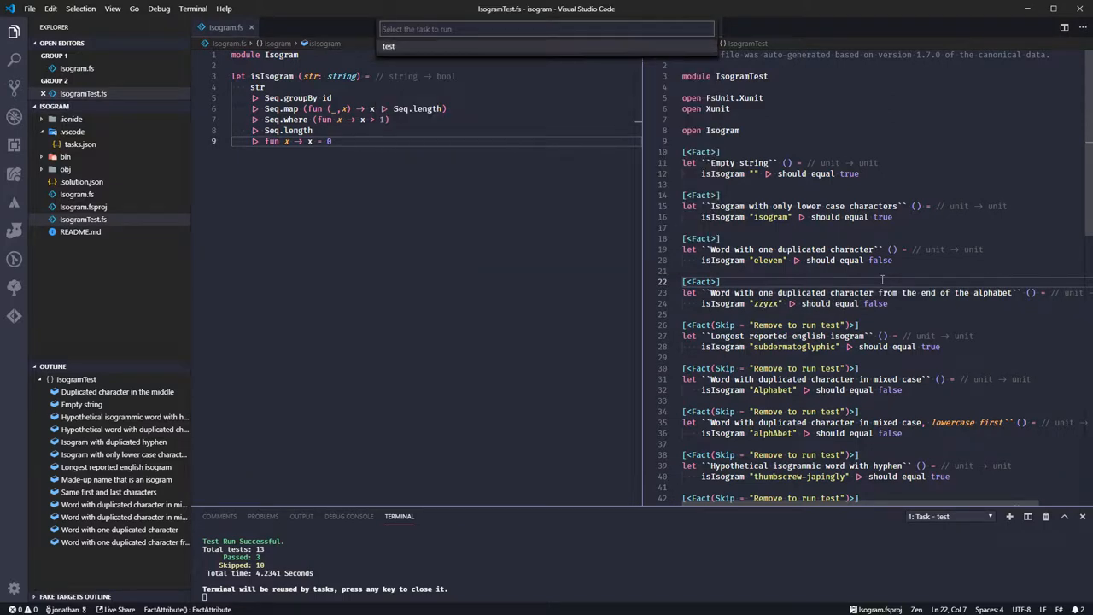
pyautogui.press('Return')
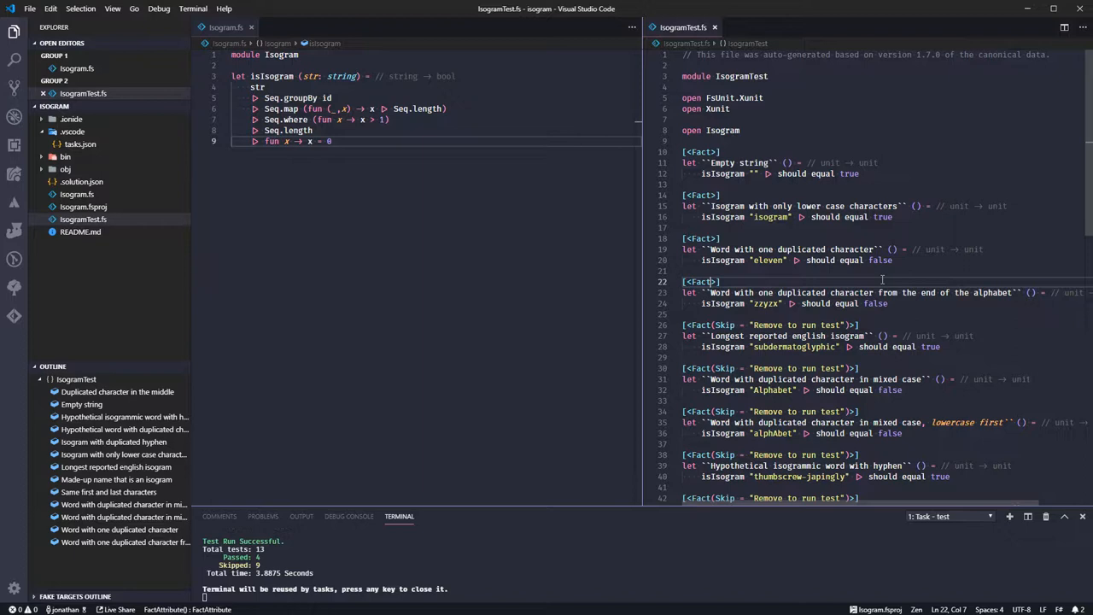
# Delete the Skip argument from line 26's Fact attribute and rerun tests: 5 passed, 8 skipped
pyautogui.click(845, 317)
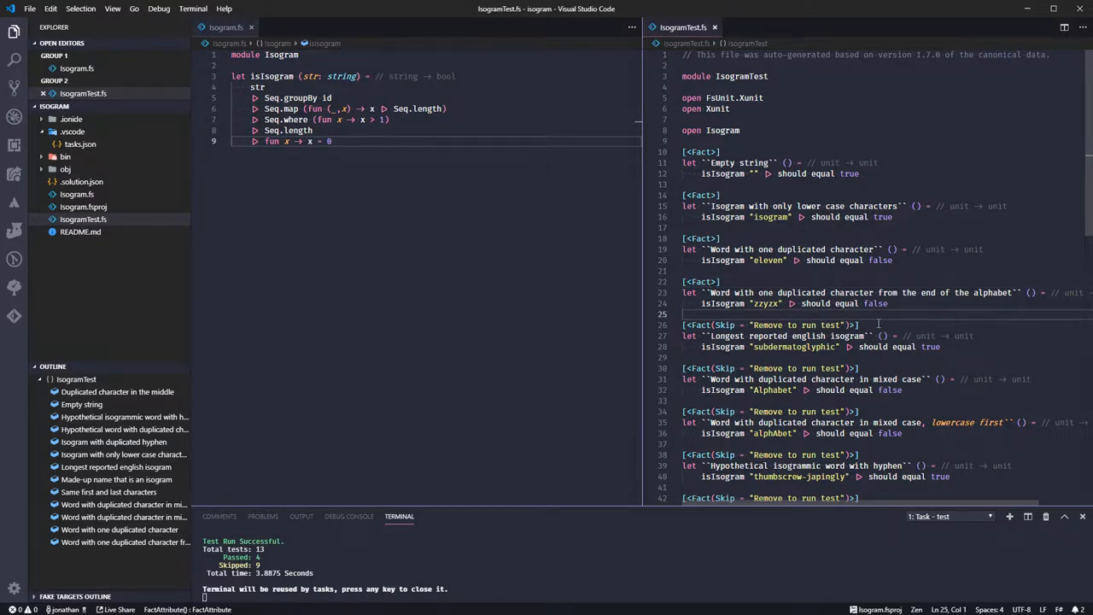
pyautogui.press('Down')
pyautogui.hotkey('ctrl', 'Right')
pyautogui.hotkey('ctrl', 'Right')
pyautogui.hotkey('shift', 'End')
pyautogui.hotkey('shift', 'Left')
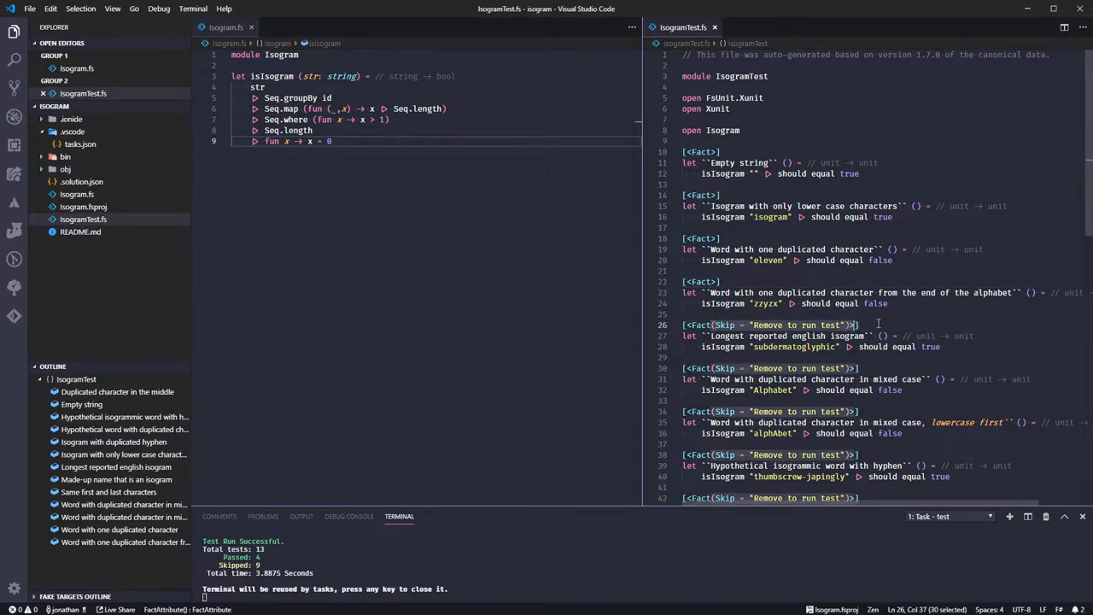
pyautogui.hotkey('shift', 'Left')
pyautogui.press('Delete')
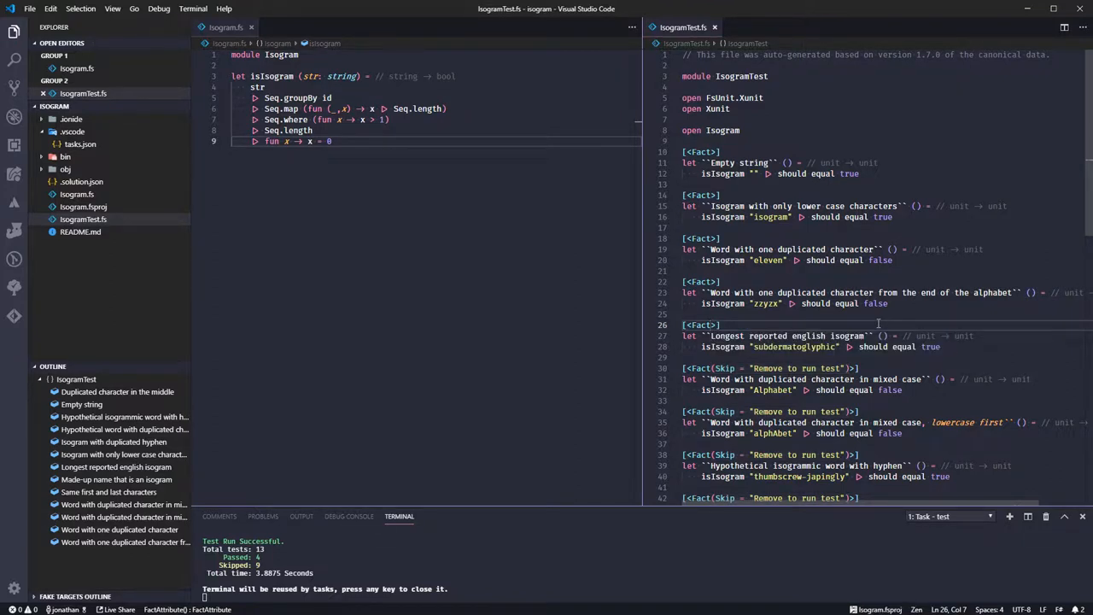
pyautogui.hotkey('ctrl', 'shift', 'p')
pyautogui.press('Return')
pyautogui.press('Return')
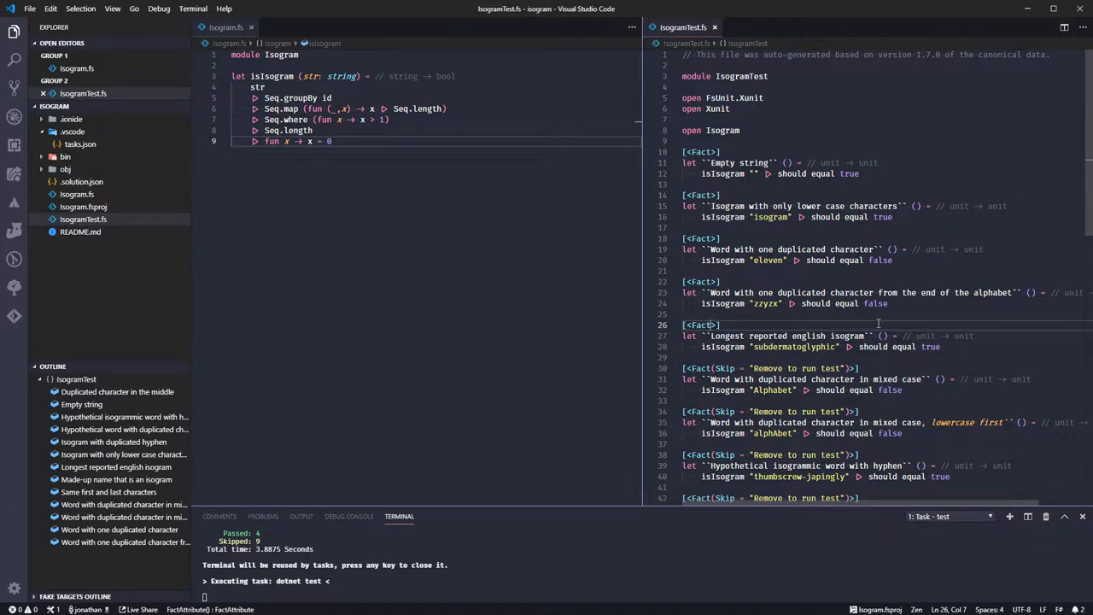
# Move through the mixed-case duplicated character test line, inspecting the word Alphabet
pyautogui.press('Down')
pyautogui.press('Down')
pyautogui.press('Down')
pyautogui.press('Down')
pyautogui.press('Down')
pyautogui.press('Down')
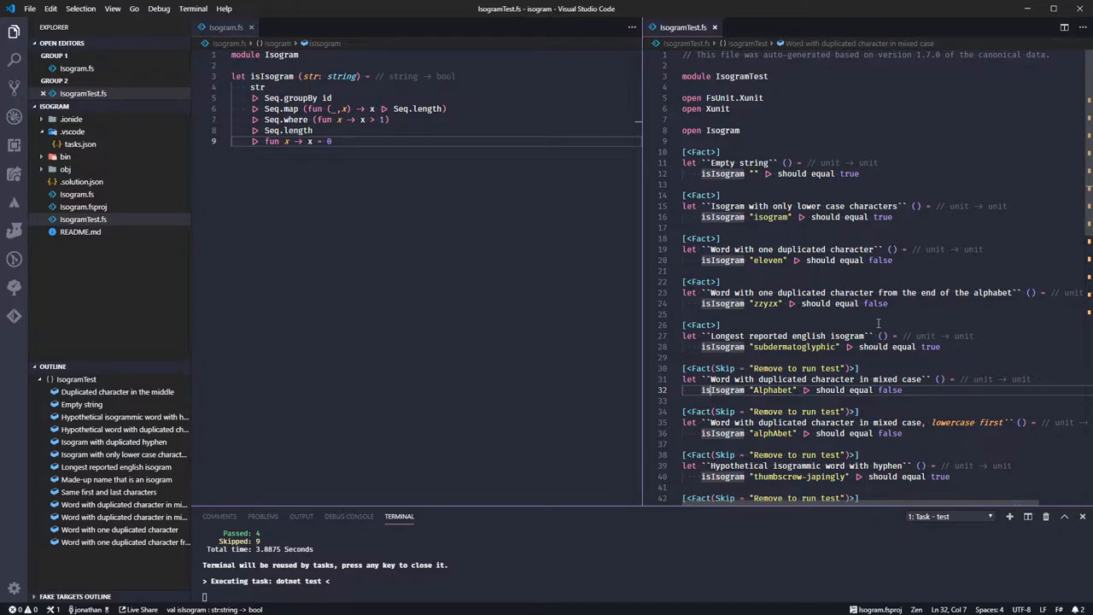
pyautogui.press('Right')
pyautogui.press('Right')
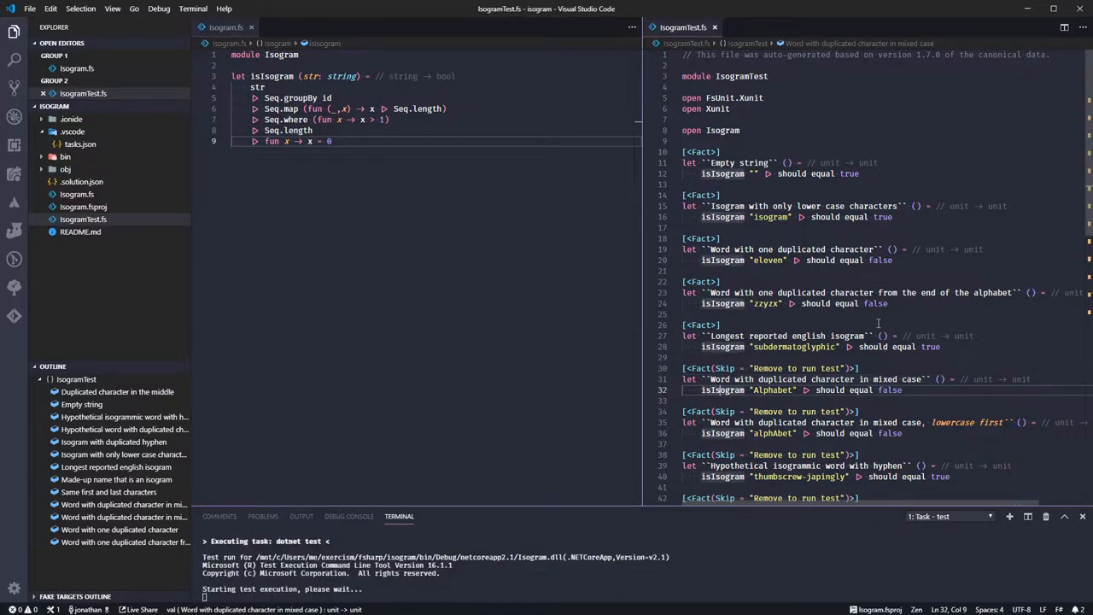
pyautogui.press('Right')
pyautogui.press('Right')
pyautogui.press('Right')
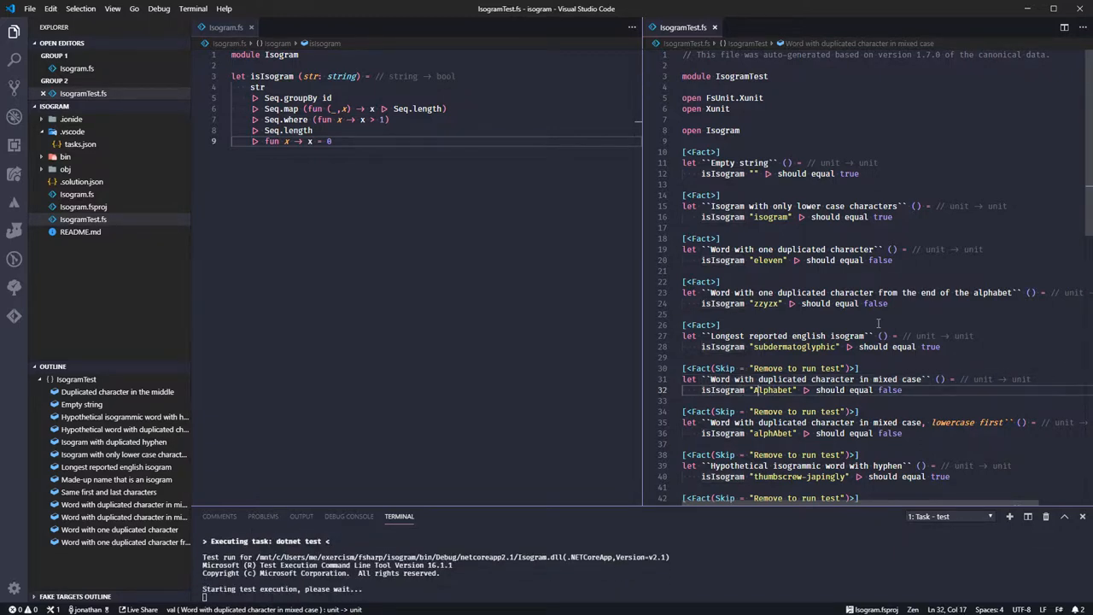
pyautogui.press('Right')
pyautogui.press('Right')
pyautogui.press('Right')
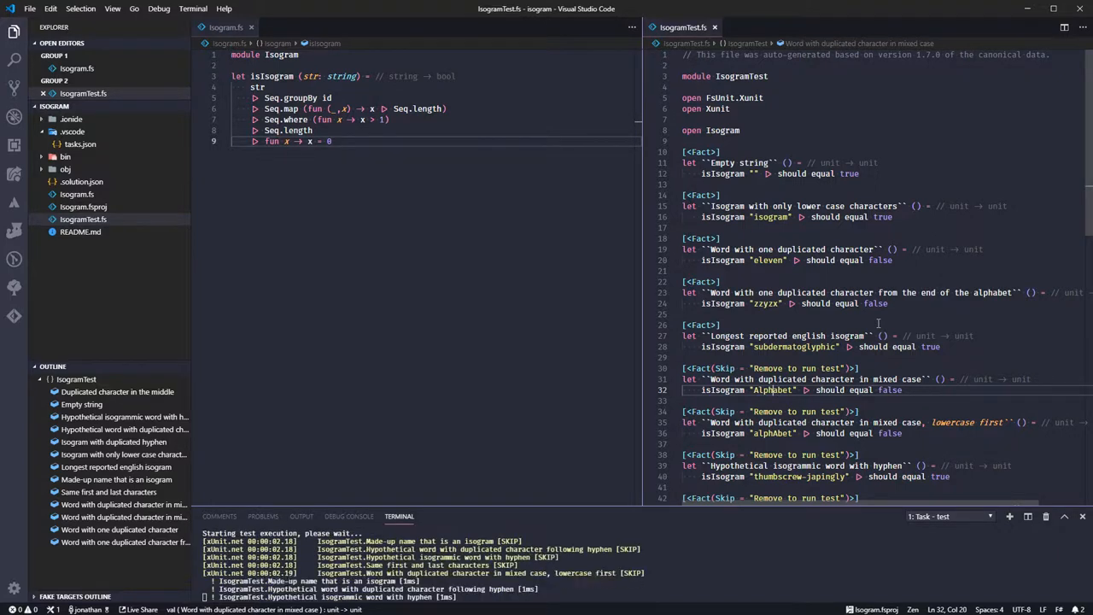
pyautogui.press('End')
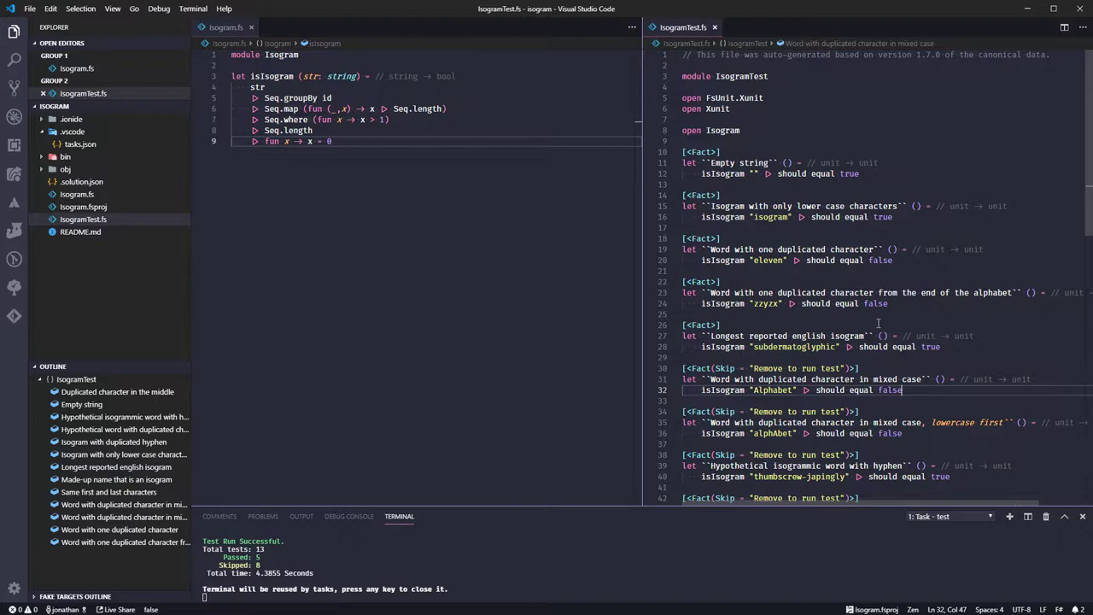
# Rerun the dotnet test task: still 5 passed, 8 skipped
pyautogui.hotkey('ctrl', 'shift', 'p')
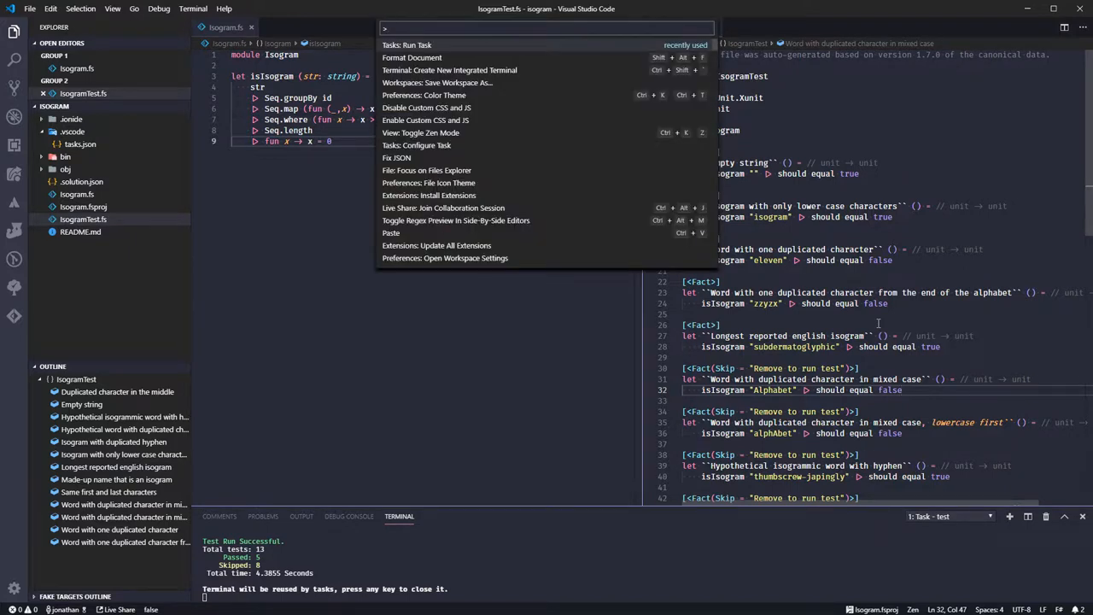
pyautogui.write('test')
pyautogui.press('Return')
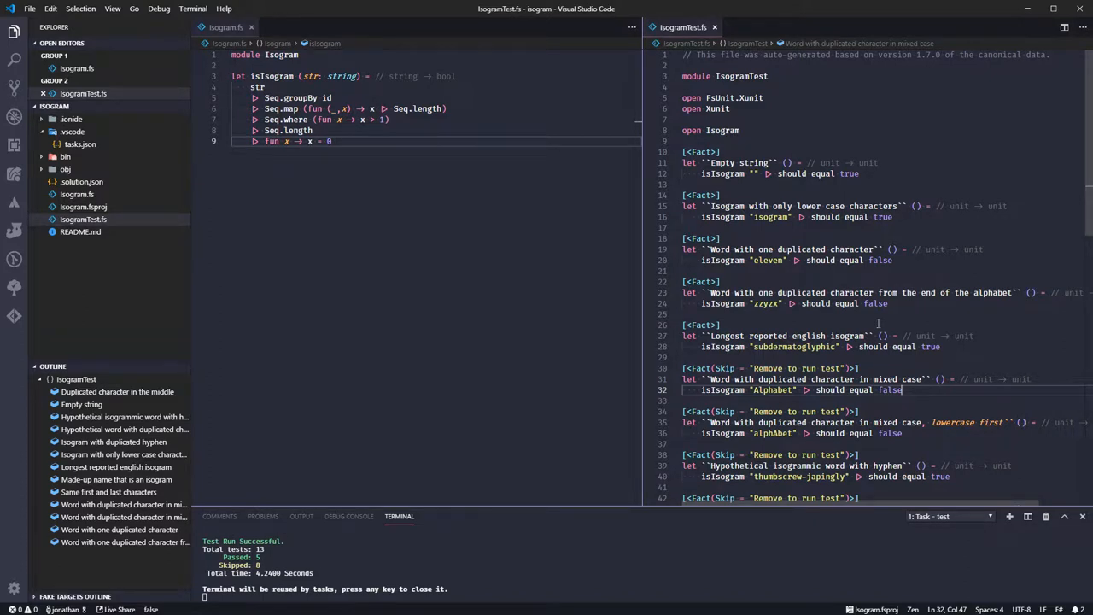
# Remove the Skip argument on line 30, save, and rerun tests: 5 passed, 1 failed, 7 skipped
pyautogui.press('Up')
pyautogui.press('Up')
pyautogui.press('Left')
pyautogui.press('Left')
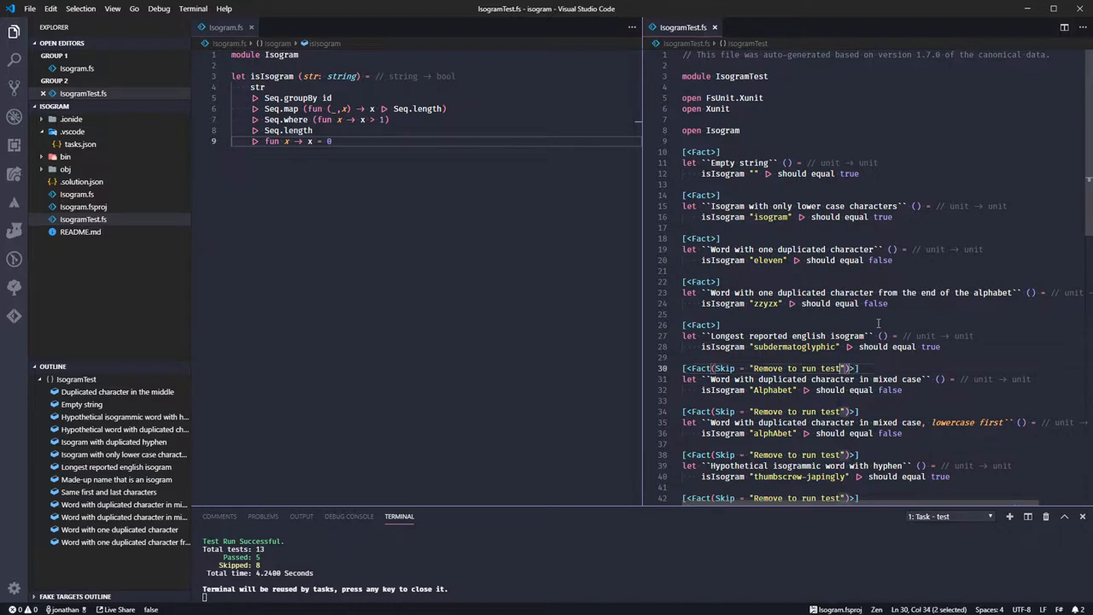
pyautogui.hotkey('ctrl', 'shift', 'Left')
pyautogui.hotkey('ctrl', 'shift', 'Left')
pyautogui.hotkey('ctrl', 'shift', 'Left')
pyautogui.hotkey('ctrl', 'shift', 'Left')
pyautogui.hotkey('ctrl', 'shift', 'Left')
pyautogui.hotkey('ctrl', 'shift', 'Left')
pyautogui.hotkey('ctrl', 'shift', 'Left')
pyautogui.hotkey('ctrl', 'shift', 'Left')
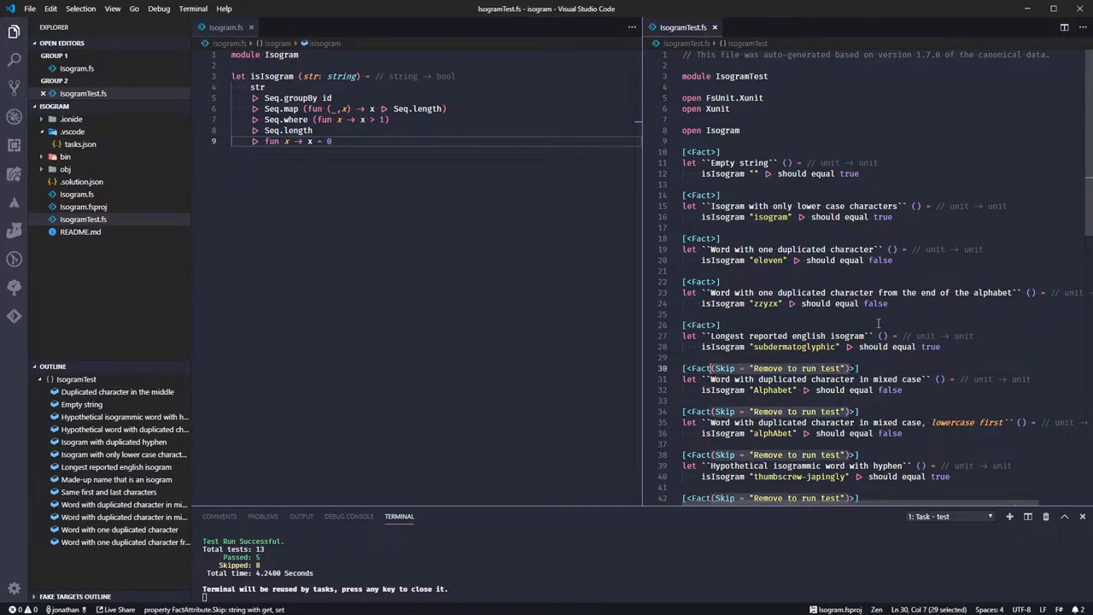
pyautogui.press('BackSpace')
pyautogui.hotkey('ctrl', 's')
pyautogui.hotkey('ctrl', 'shift', 'p')
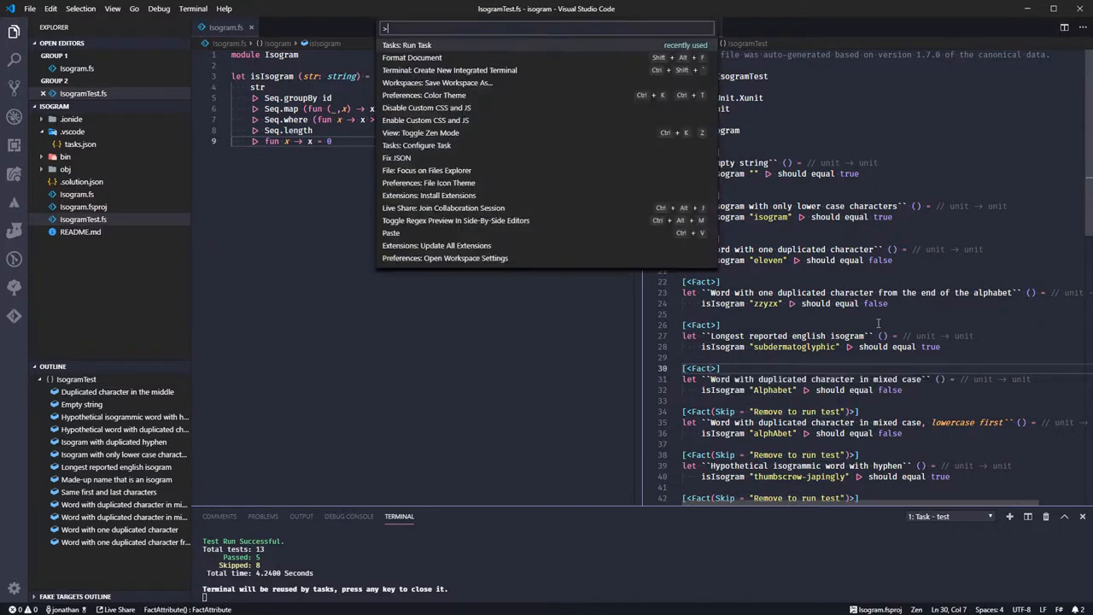
pyautogui.press('Return')
pyautogui.press('Return')
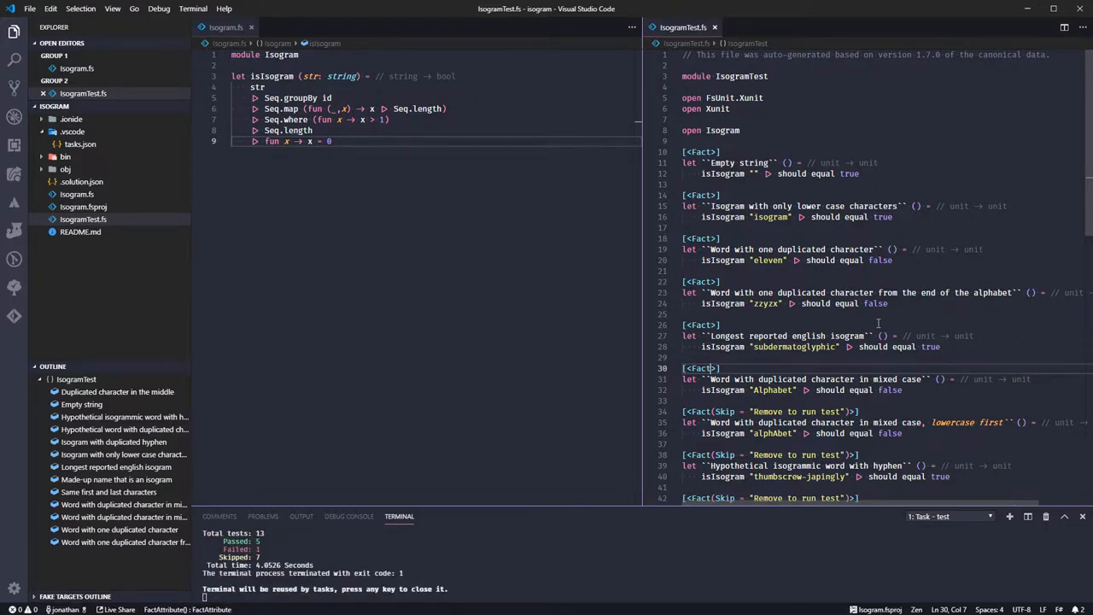
# Add a pipeline step mapping each character through Char.ToUpperInvariant, chosen from IntelliSense
pyautogui.click(364, 100)
pyautogui.press('Return')
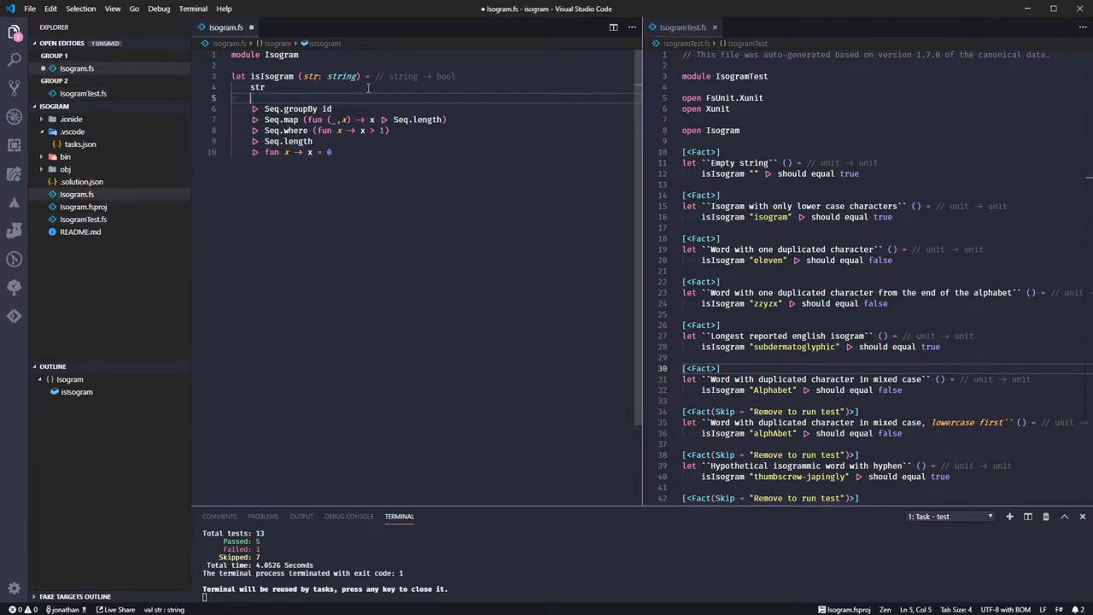
pyautogui.write('|')
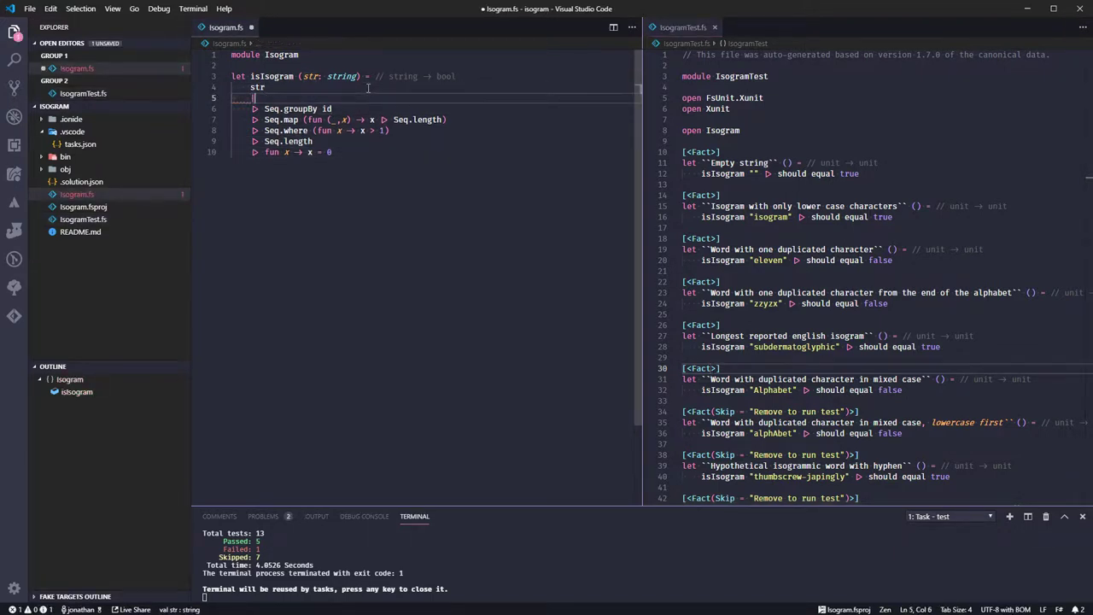
pyautogui.write('> Seq')
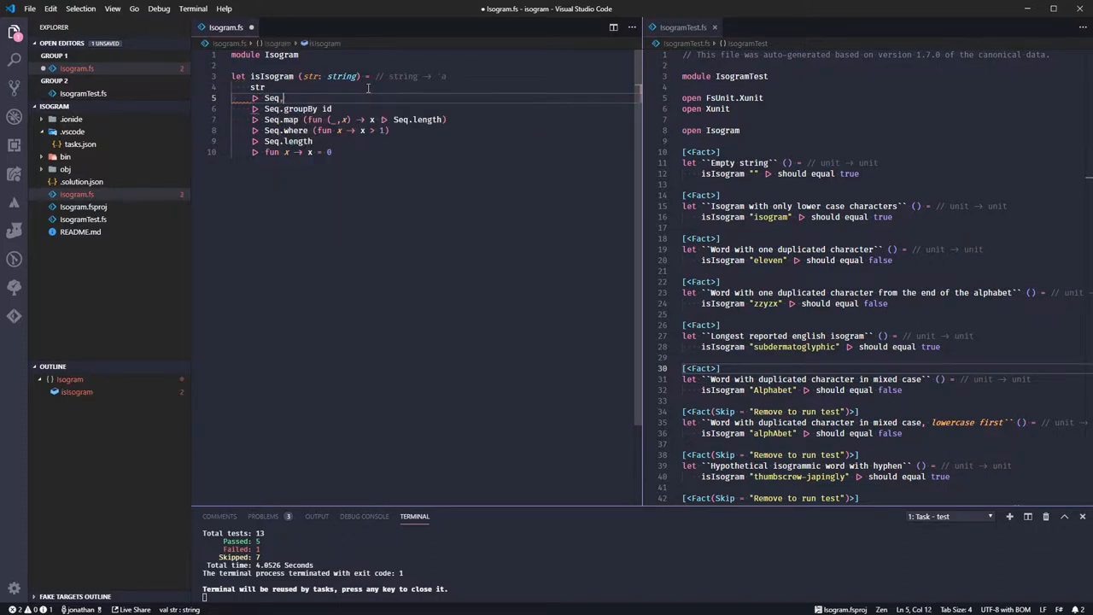
pyautogui.write('.ma')
pyautogui.press('BackSpace')
pyautogui.press('BackSpace')
pyautogui.press('BackSpace')
pyautogui.write('.ma')
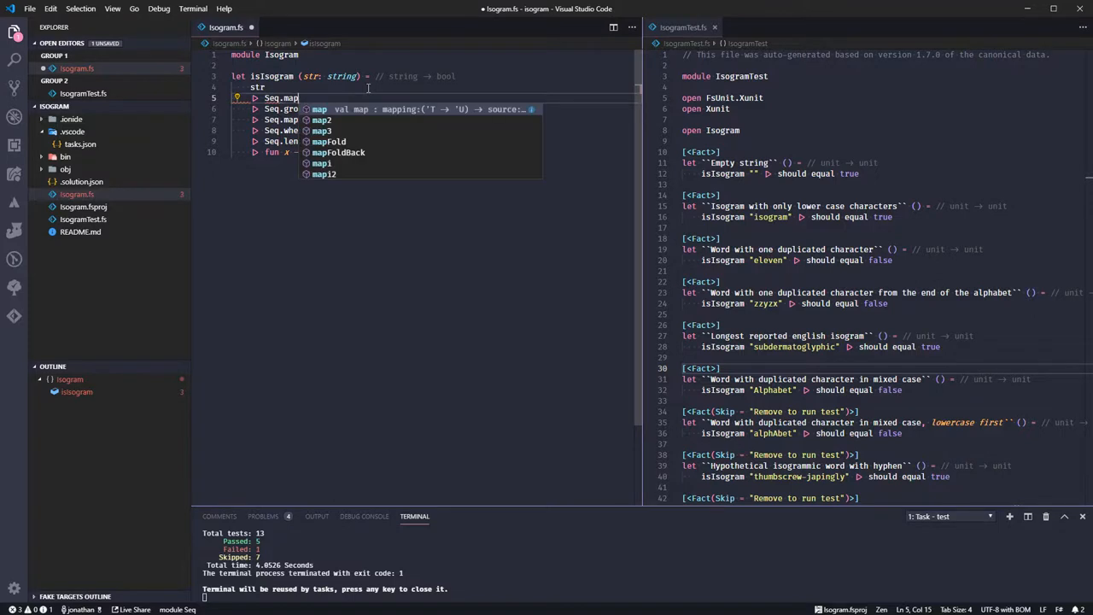
pyautogui.write('p ')
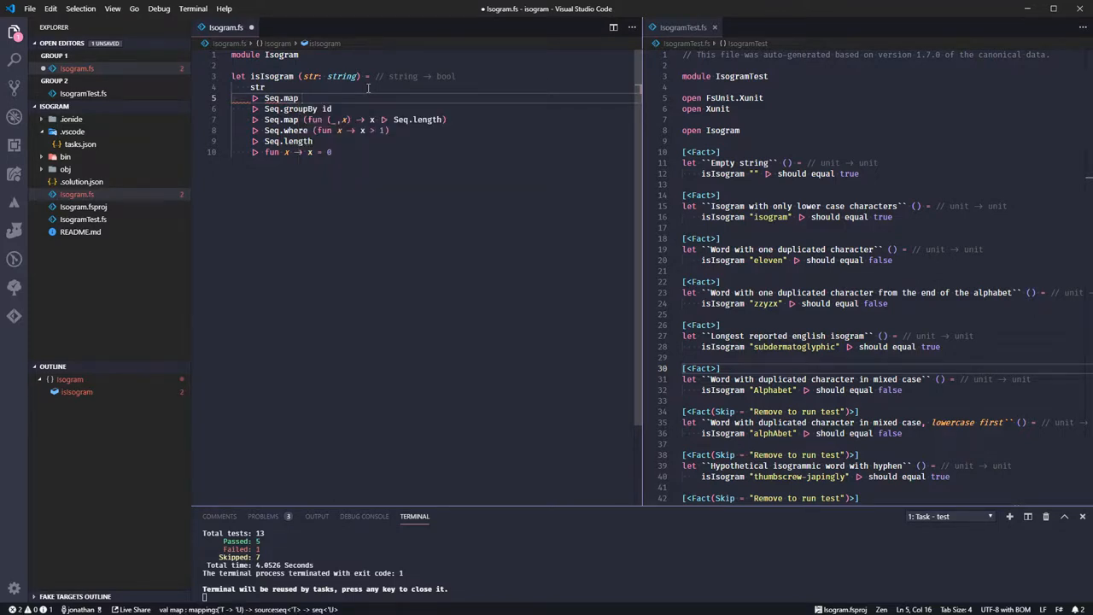
pyautogui.write('Char.')
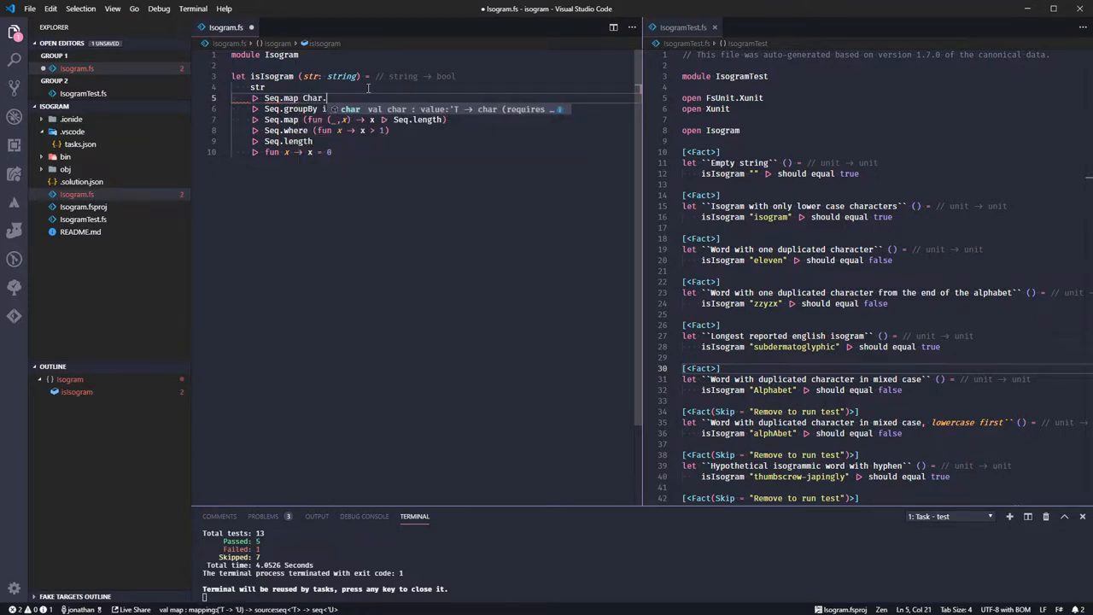
pyautogui.press('BackSpace')
pyautogui.press('BackSpace')
pyautogui.press('BackSpace')
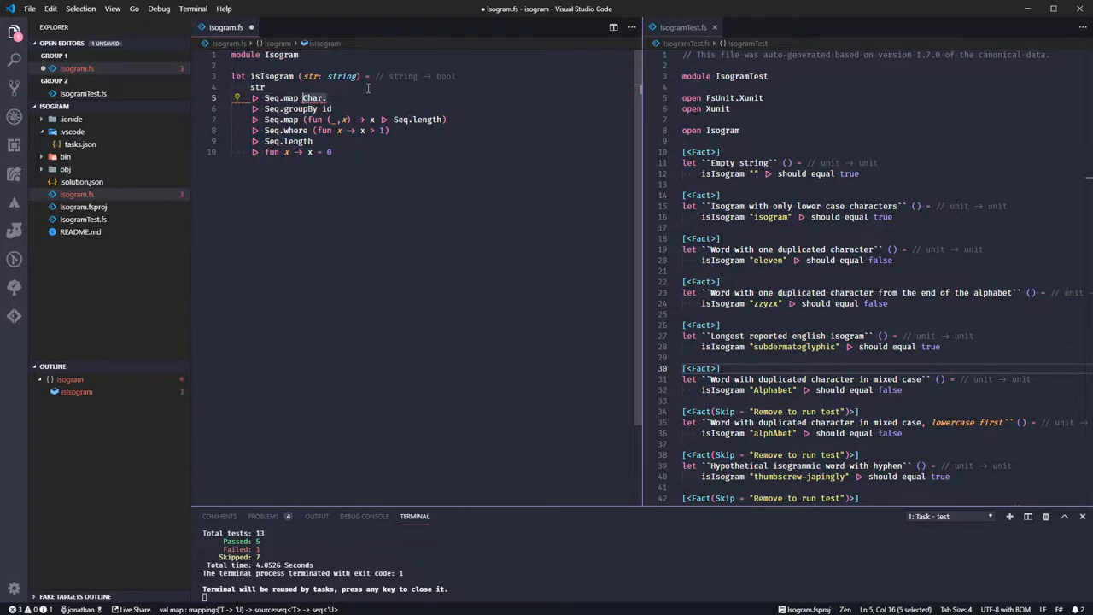
pyautogui.write('char.ti')
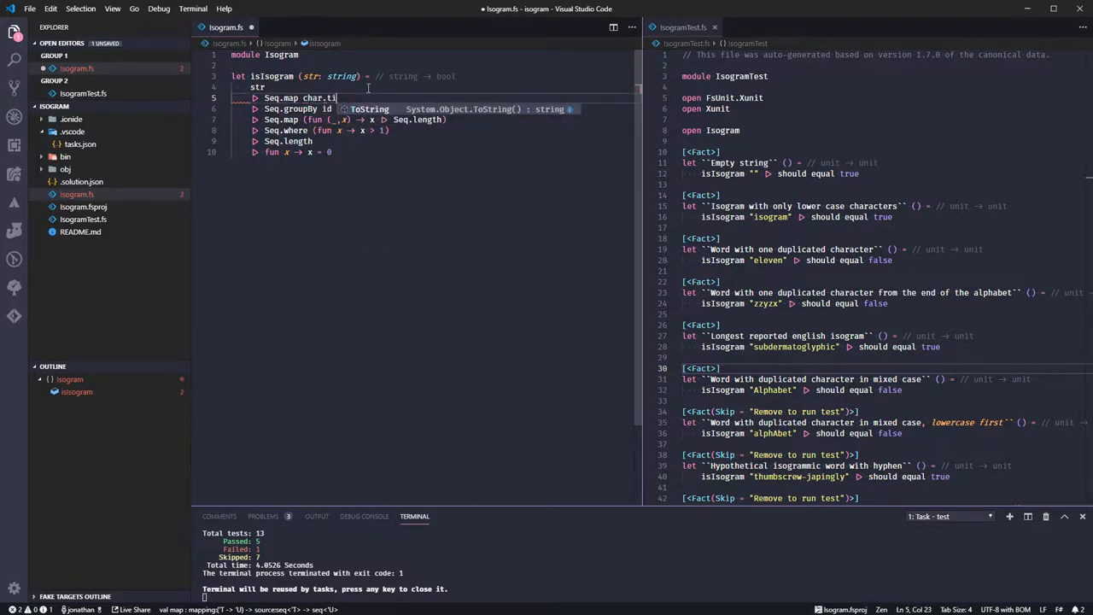
pyautogui.press('BackSpace')
pyautogui.press('BackSpace')
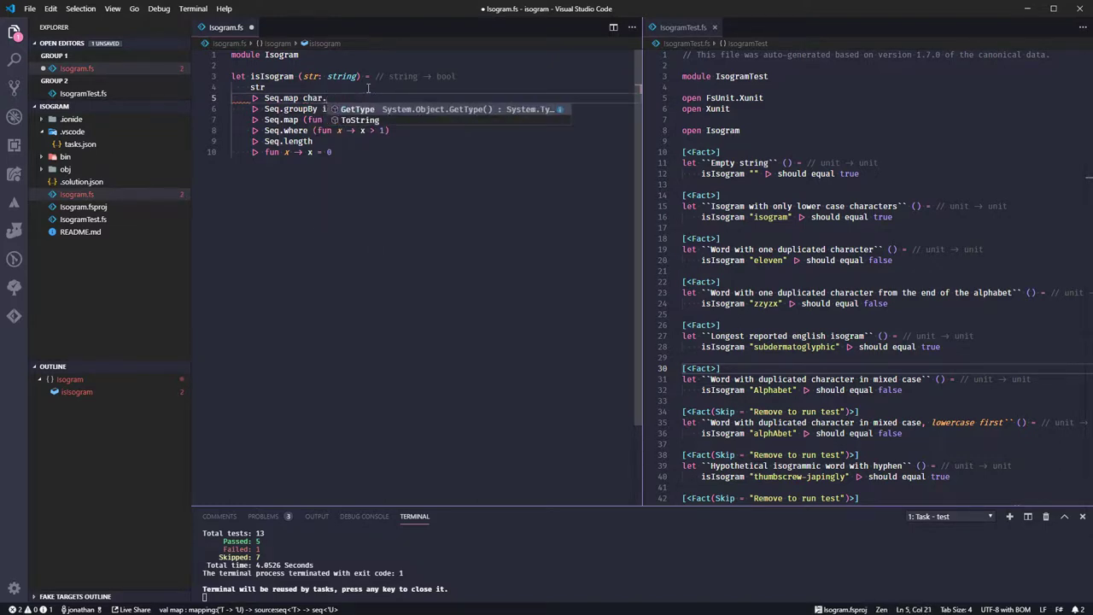
pyautogui.write('To')
pyautogui.press('BackSpace')
pyautogui.press('BackSpace')
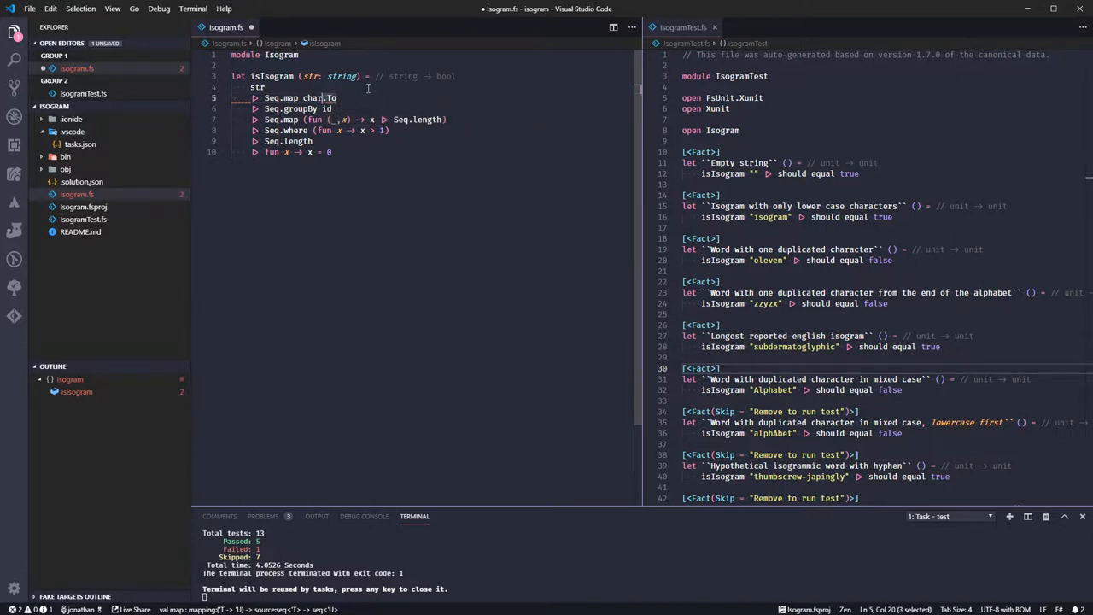
pyautogui.press('BackSpace')
pyautogui.press('BackSpace')
pyautogui.press('BackSpace')
pyautogui.press('BackSpace')
pyautogui.write('S')
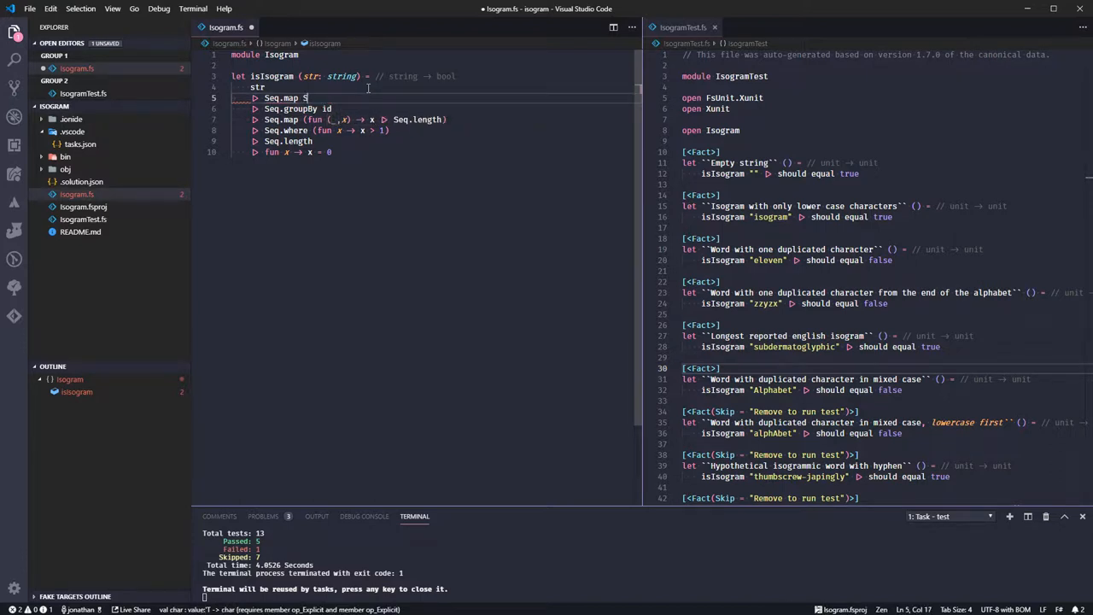
pyautogui.write('ystem.Ch')
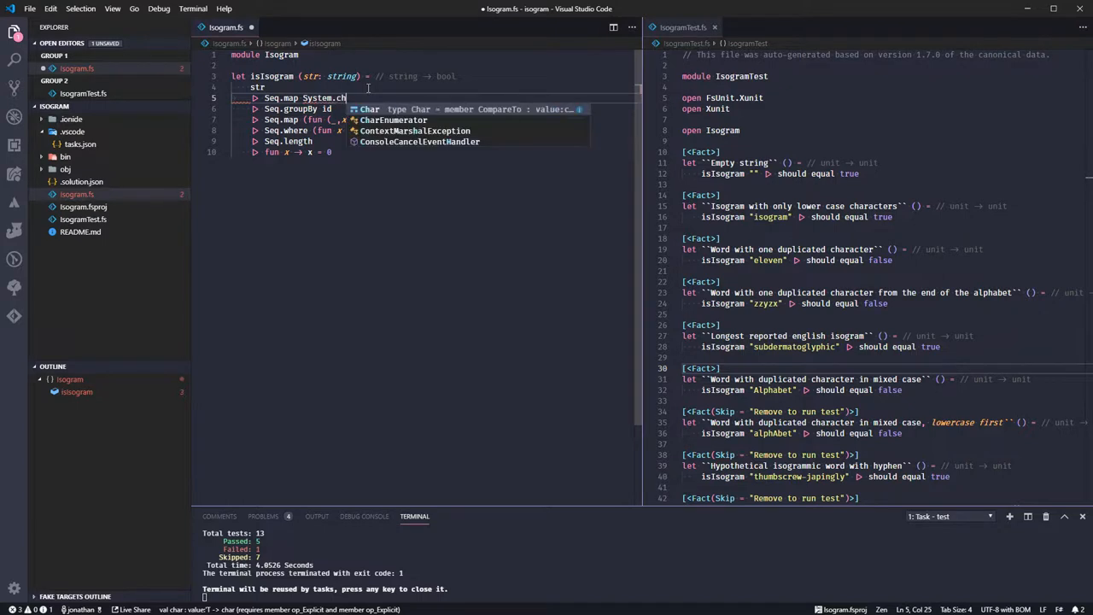
pyautogui.write('ar.')
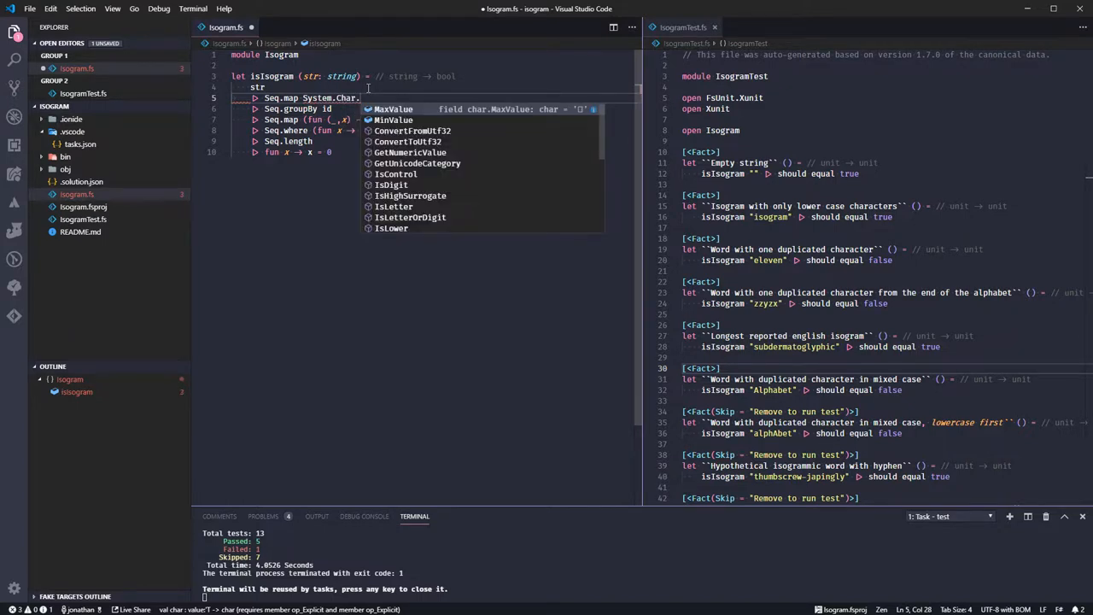
pyautogui.write('to')
pyautogui.press('Down')
pyautogui.press('Down')
pyautogui.press('Down')
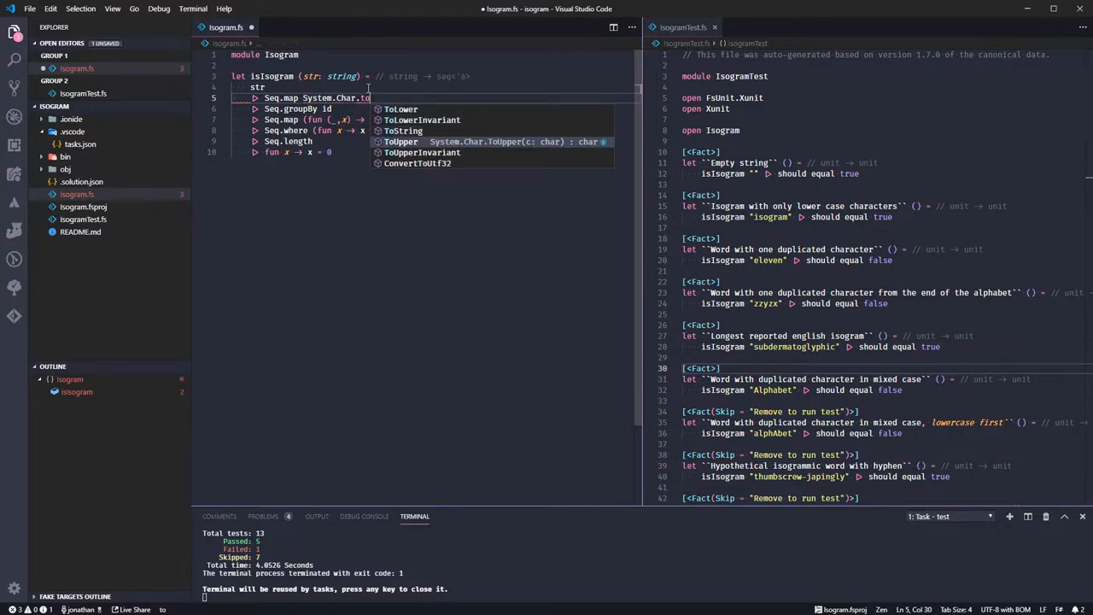
pyautogui.press('Return')
pyautogui.hotkey('ctrl', 'space')
pyautogui.press('Down')
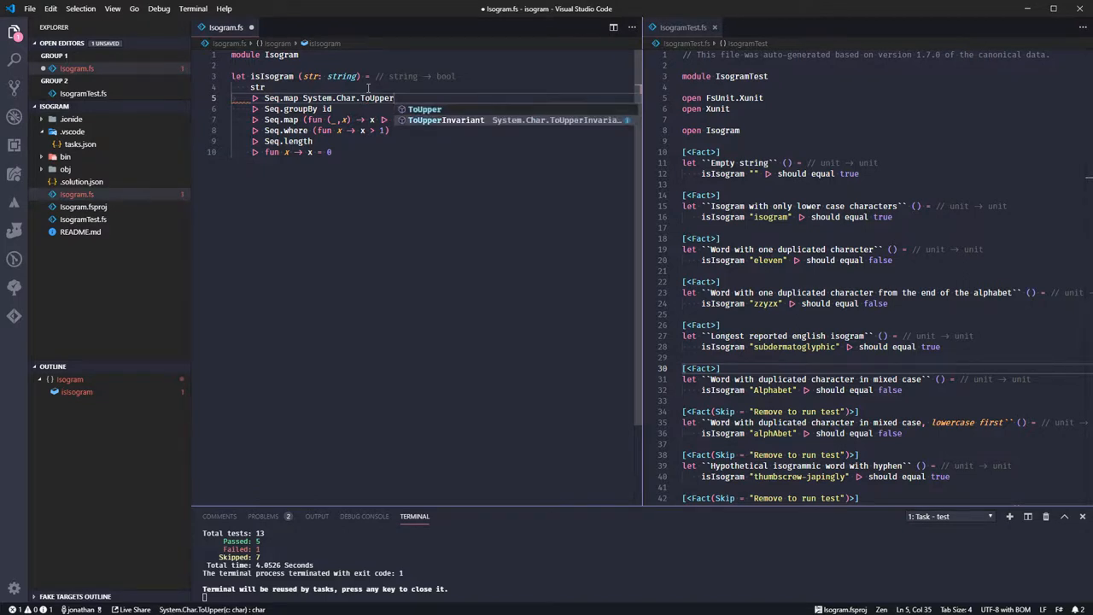
pyautogui.press('Return')
# Remove the System. qualifier, add 'open System' below the module line, and save
pyautogui.hotkey('ctrl', 'Left')
pyautogui.hotkey('ctrl', 'Left')
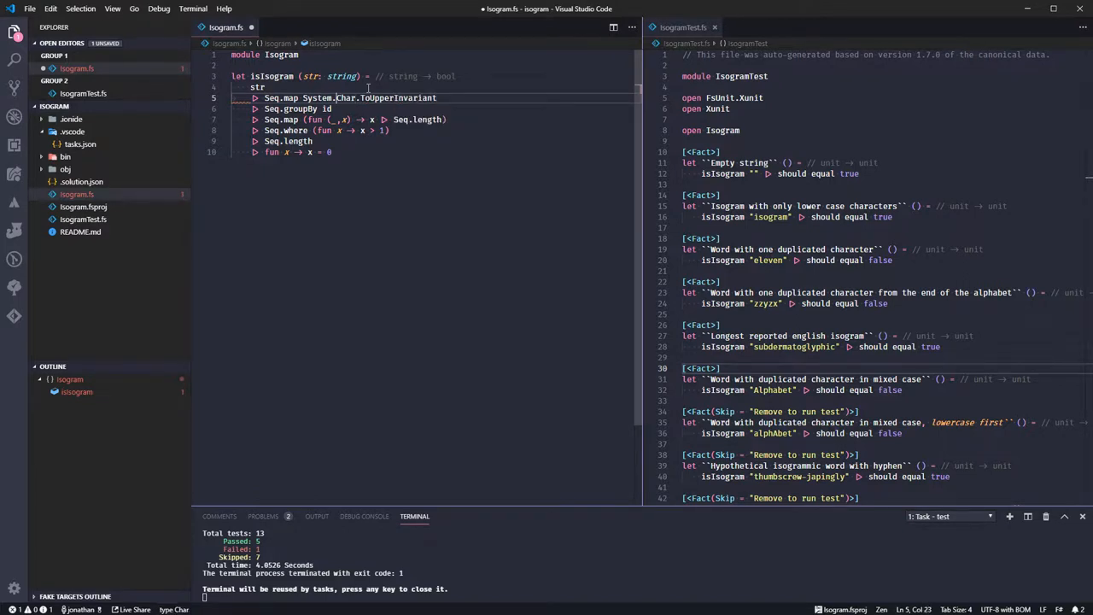
pyautogui.hotkey('ctrl', 'Left')
pyautogui.hotkey('ctrl', 'shift', 'Right')
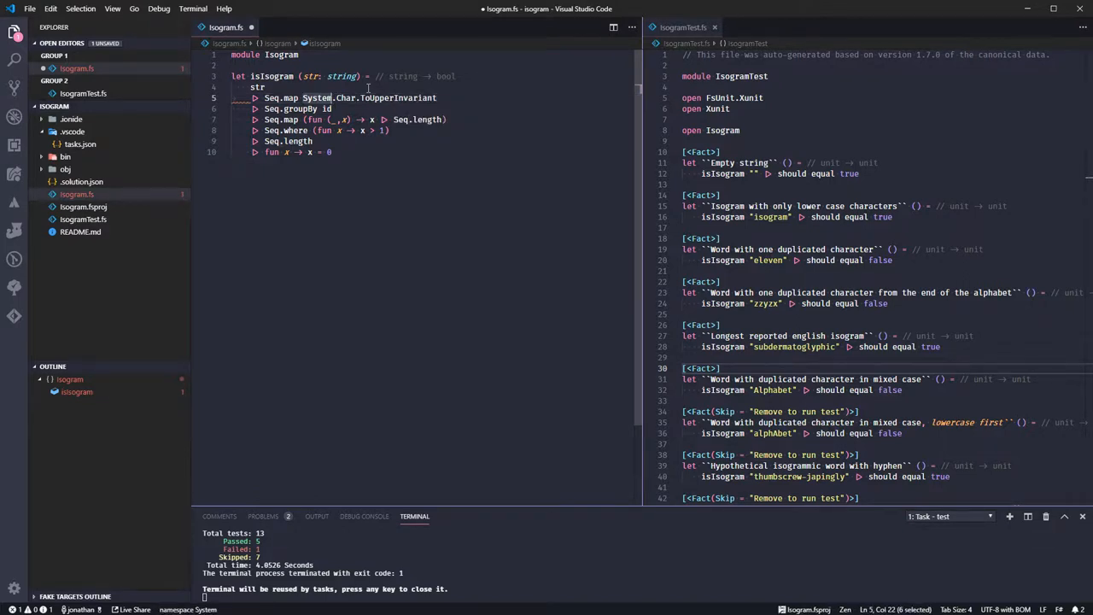
pyautogui.press('Delete')
pyautogui.press('Delete')
pyautogui.press('Up')
pyautogui.press('Up')
pyautogui.press('Up')
pyautogui.press('Return')
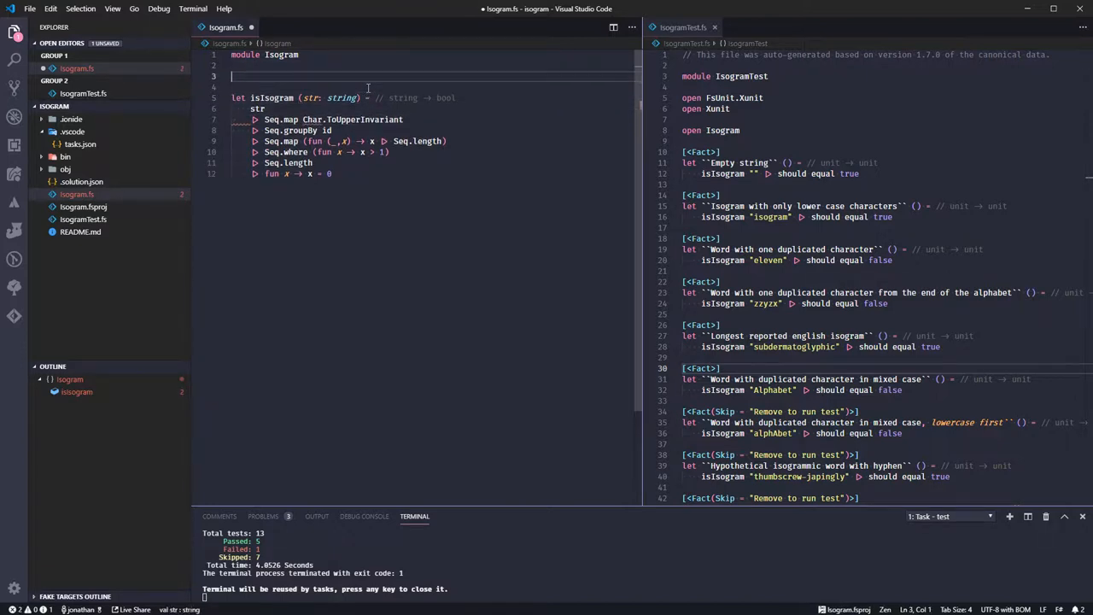
pyautogui.write('open System')
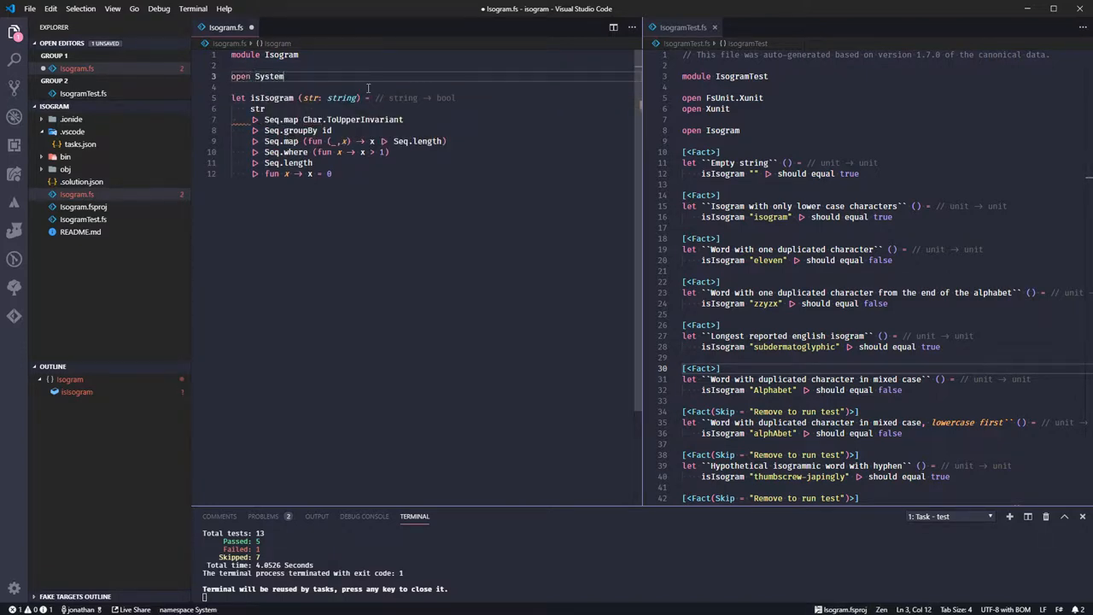
pyautogui.hotkey('ctrl', 's')
# Re-indent line 7 to clear the stale error and save Isogram.fs again
pyautogui.press('Down')
pyautogui.press('Down')
pyautogui.press('Down')
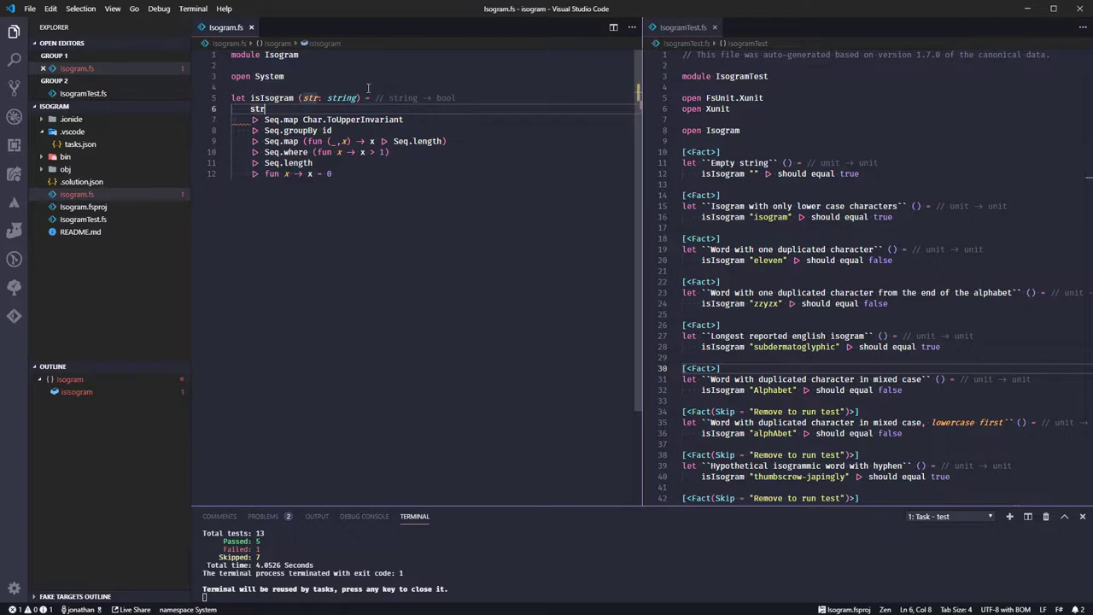
pyautogui.press('Down')
pyautogui.press('Home')
pyautogui.press('BackSpace')
pyautogui.press('Tab')
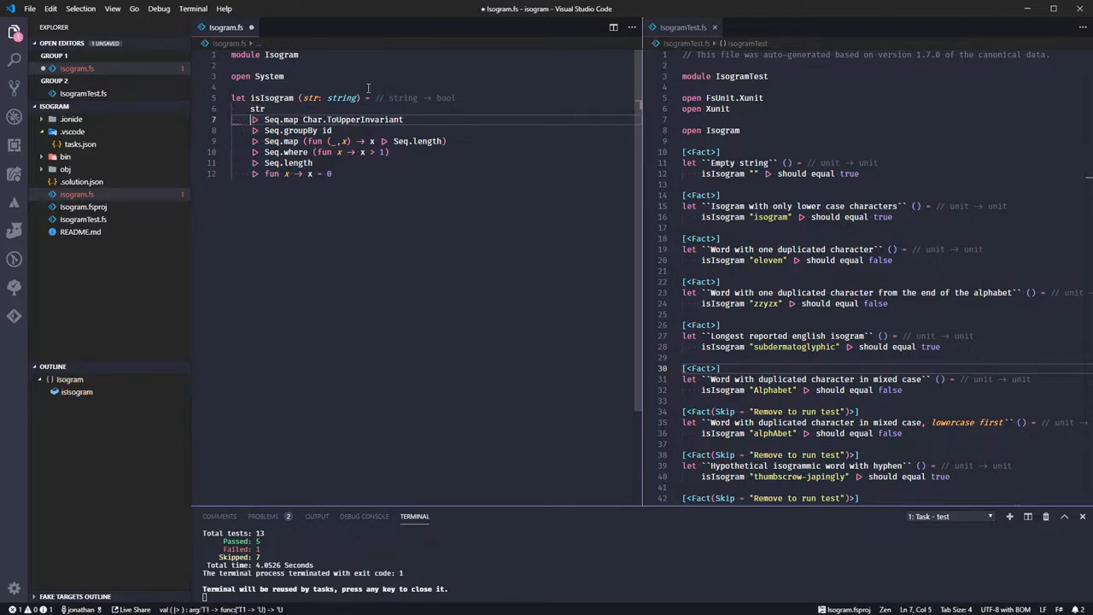
pyautogui.hotkey('ctrl', 's')
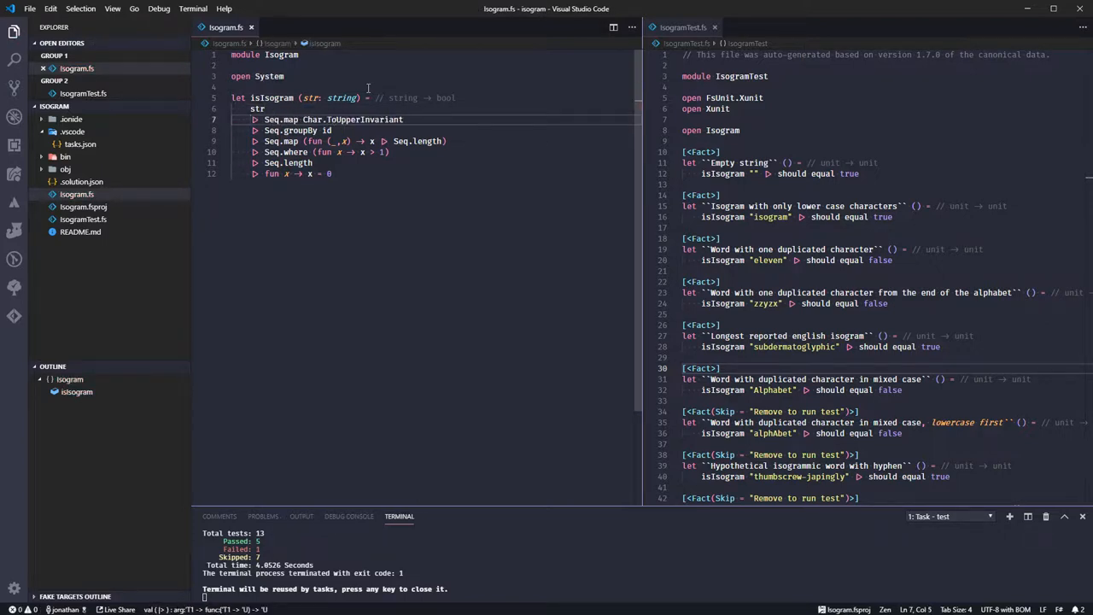
# Run the test task from the Command Palette, yielding 6 passed and 7 skipped
pyautogui.hotkey('ctrl', 'shift', 'p')
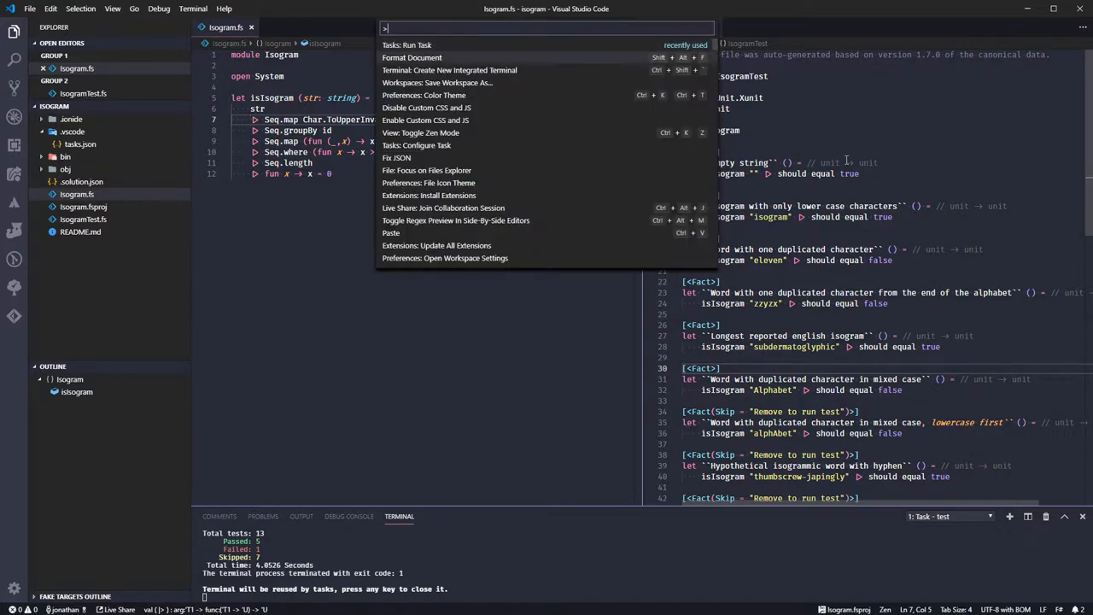
pyautogui.press('Return')
pyautogui.press('Return')
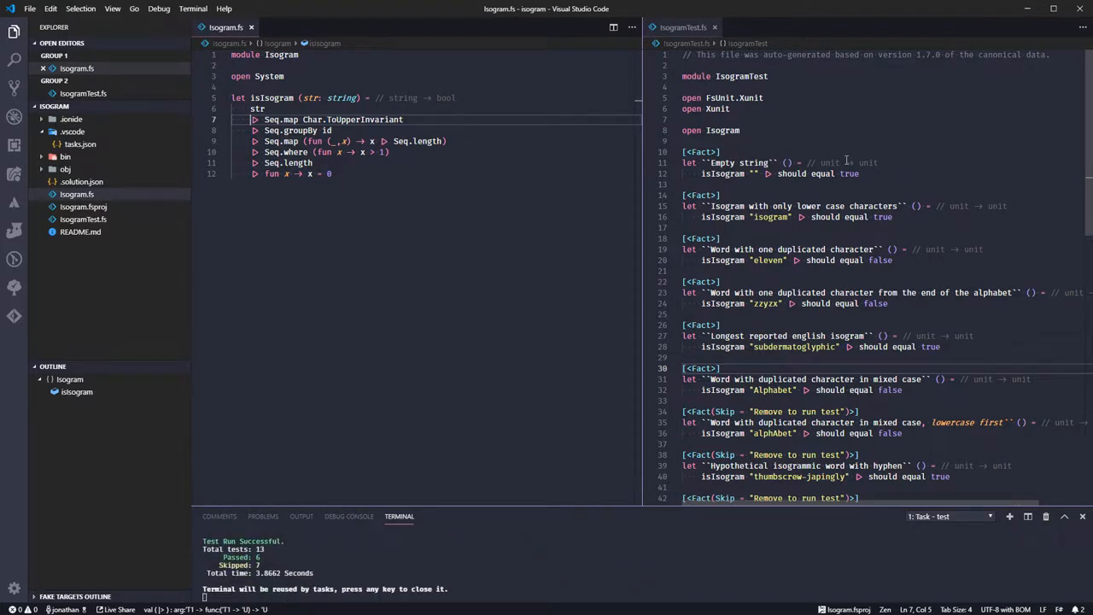
# Delete the Skip argument from the Fact on line 34 of IsogramTest.fs and save
pyautogui.click(716, 411)
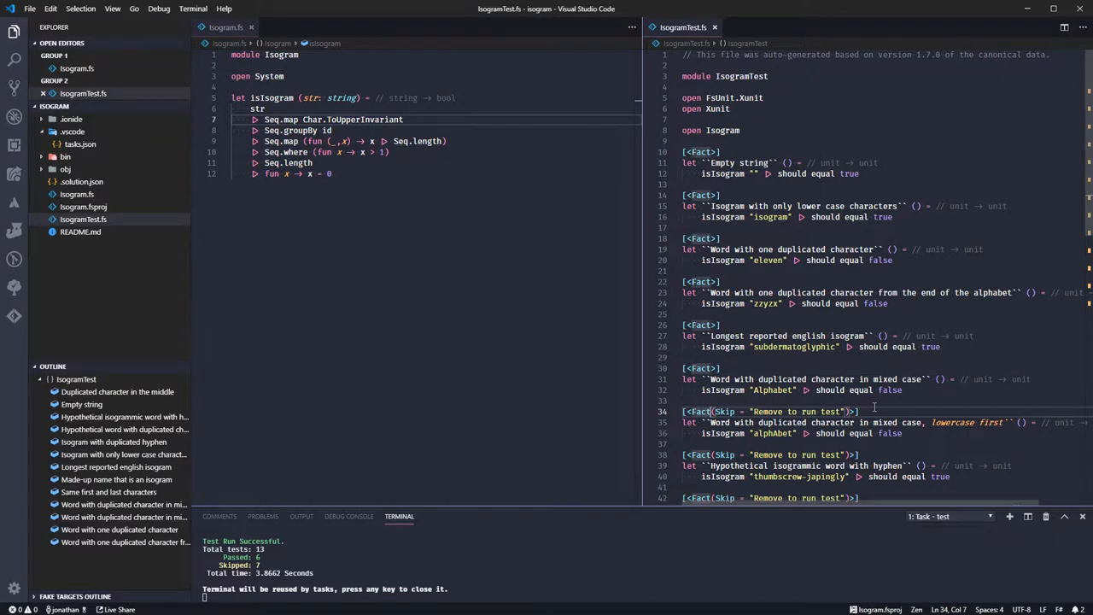
pyautogui.moveTo(716, 411); pyautogui.dragTo(845, 411)
pyautogui.hotkey('shift', 'Right')
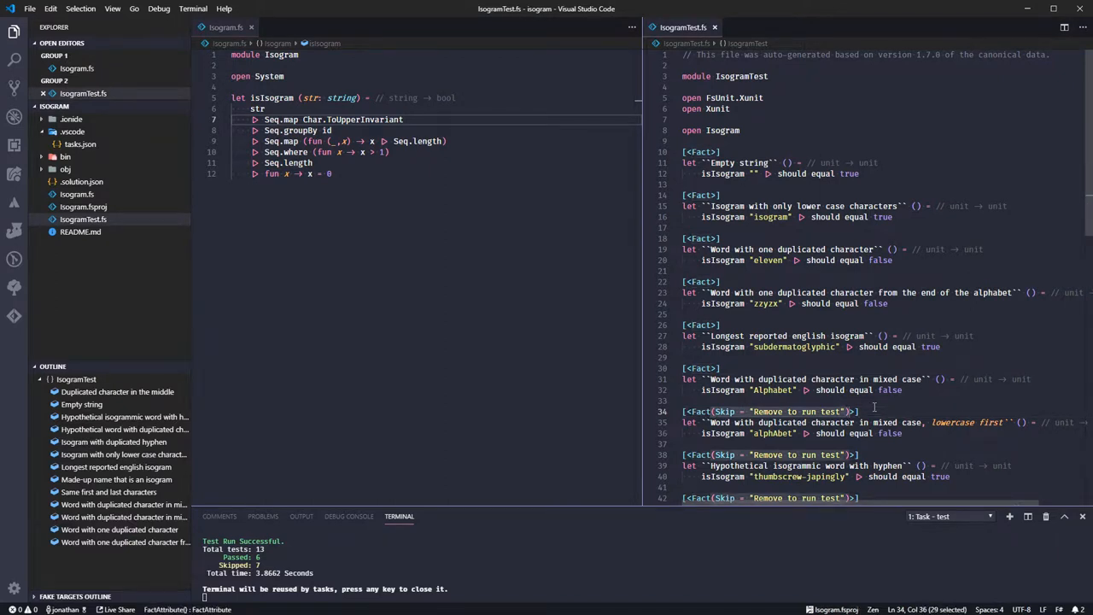
pyautogui.press('BackSpace')
pyautogui.hotkey('ctrl', 's')
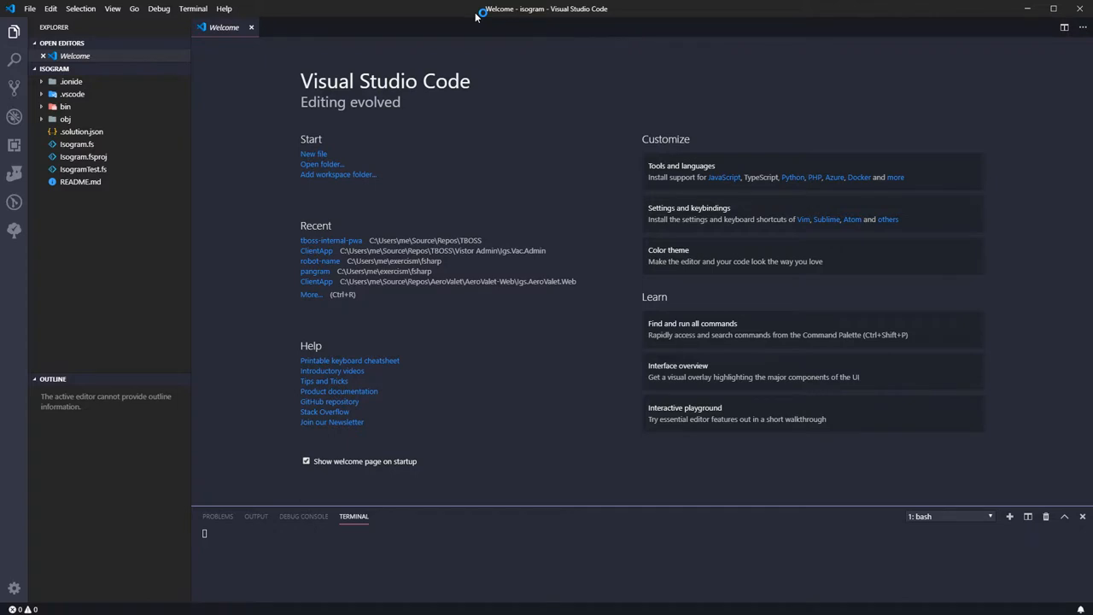
# Run the test task, which reports 7 passed and 6 skipped
pyautogui.hotkey('ctrl', 'shift', 'p')
pyautogui.press('Return')
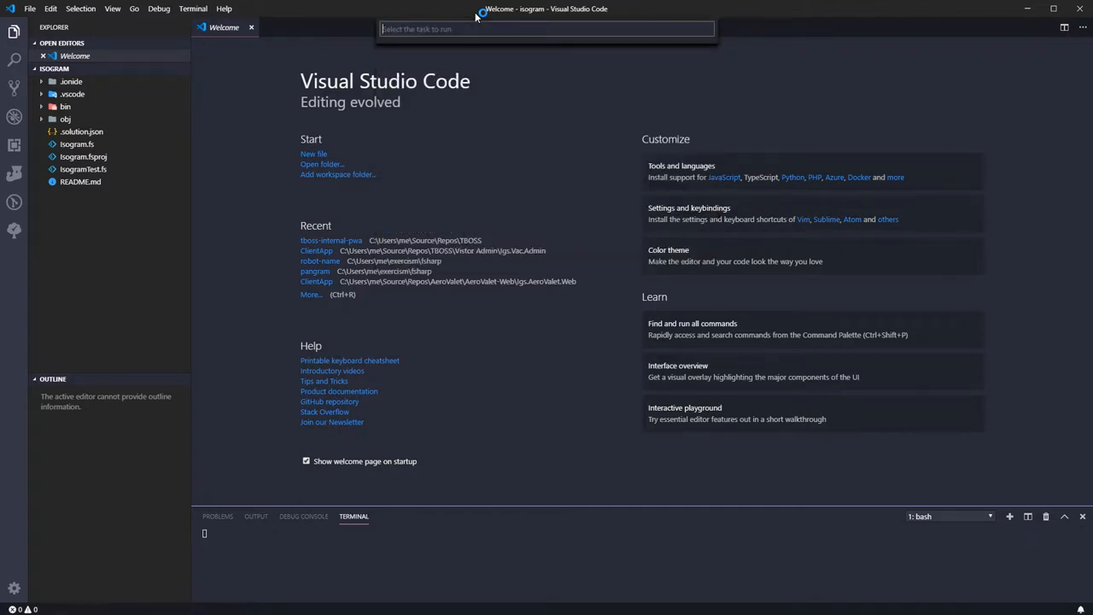
pyautogui.press('Return')
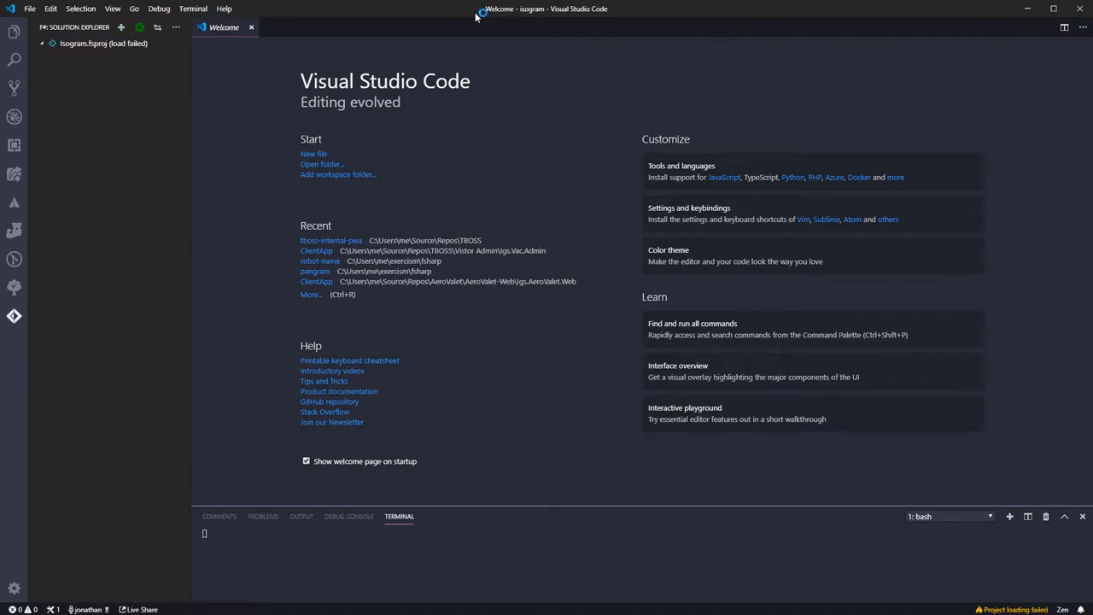
# Show the Explorer, switch the terminal to the test task output, and reopen IsogramTest.fs
pyautogui.click(14, 32)
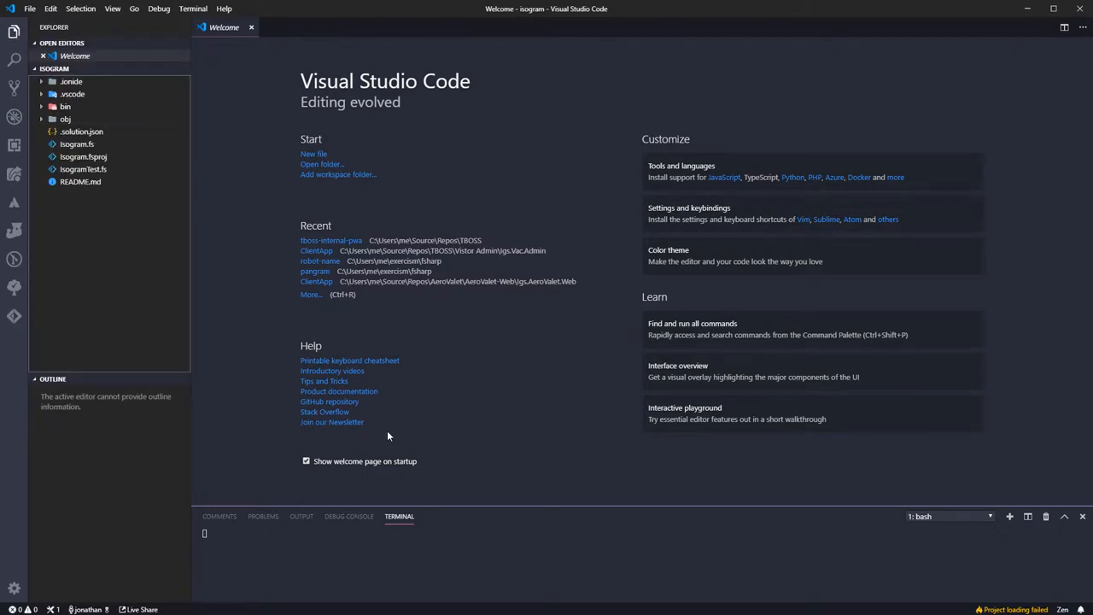
pyautogui.click(955, 524)
pyautogui.click(937, 536)
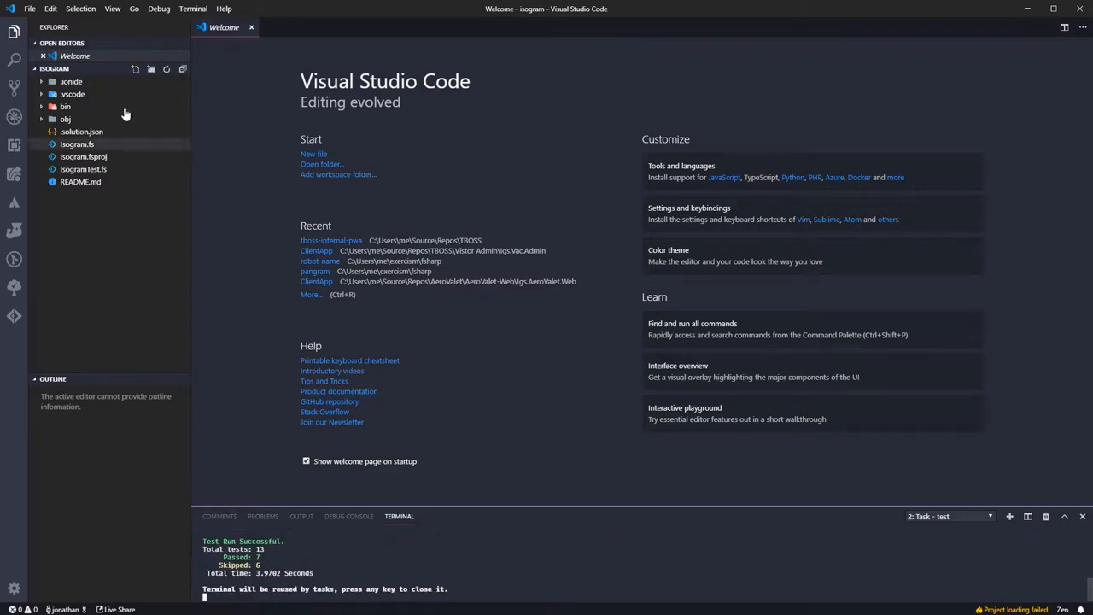
pyautogui.click(98, 172)
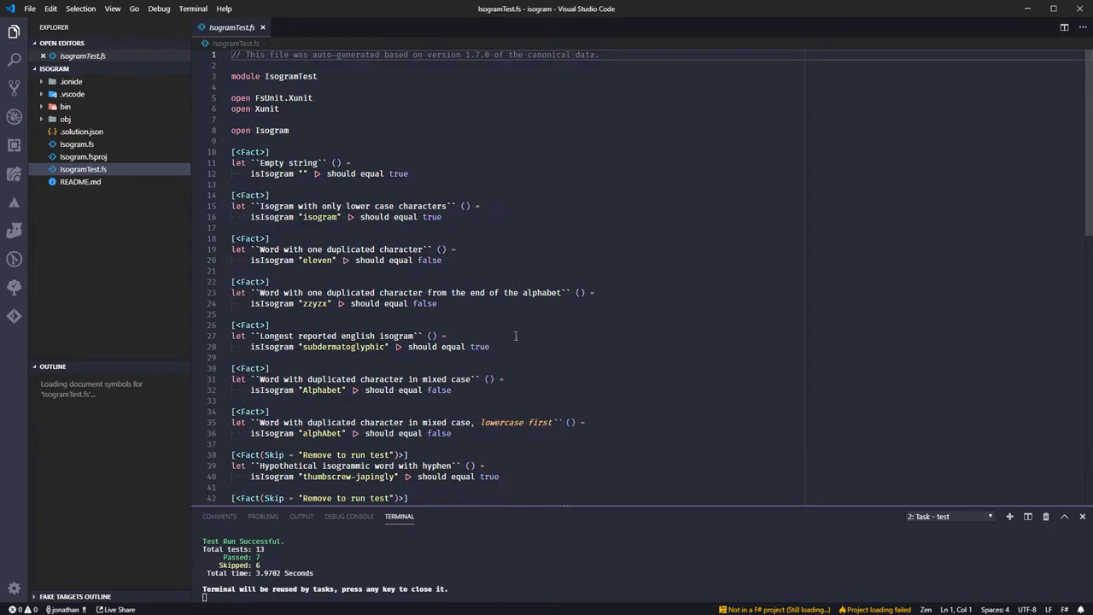
pyautogui.scroll(-3, 496, 342)
# Delete the Skip argument from the Fact on line 38 and save the test file
pyautogui.click(445, 359)
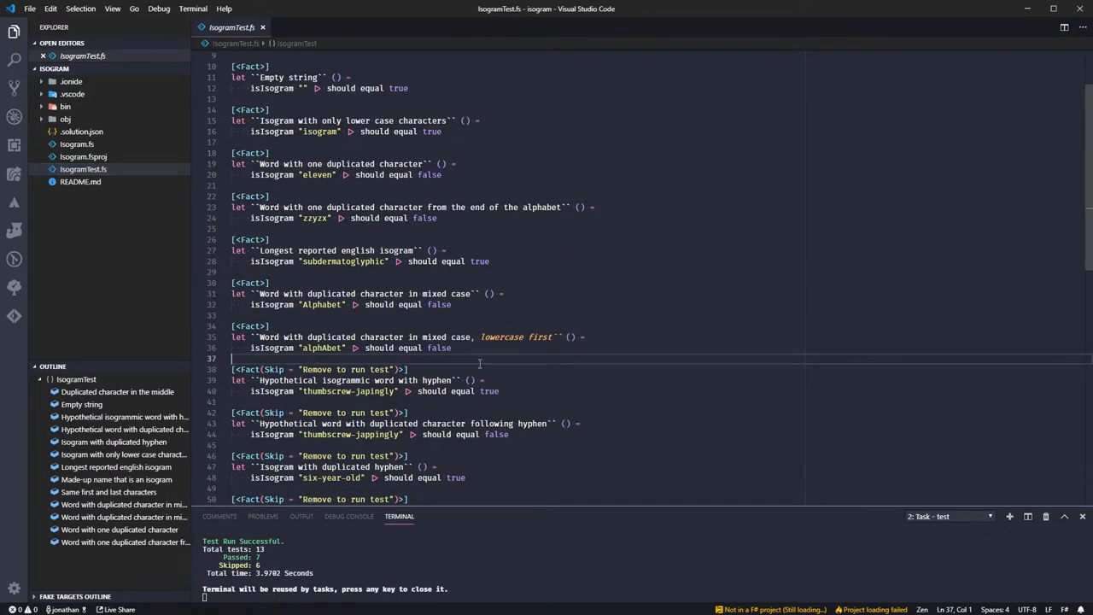
pyautogui.click(479, 365)
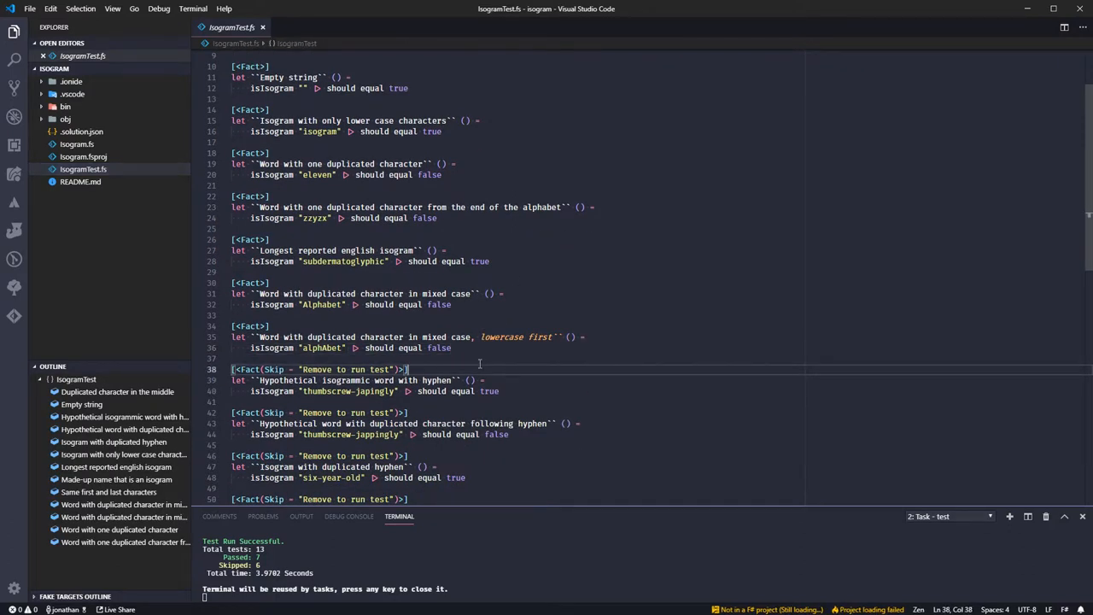
pyautogui.press('Left')
pyautogui.press('Left')
pyautogui.hotkey('shift', 'Home')
pyautogui.hotkey('shift', 'Right')
pyautogui.hotkey('shift', 'Right')
pyautogui.hotkey('shift', 'Right')
pyautogui.hotkey('shift', 'Right')
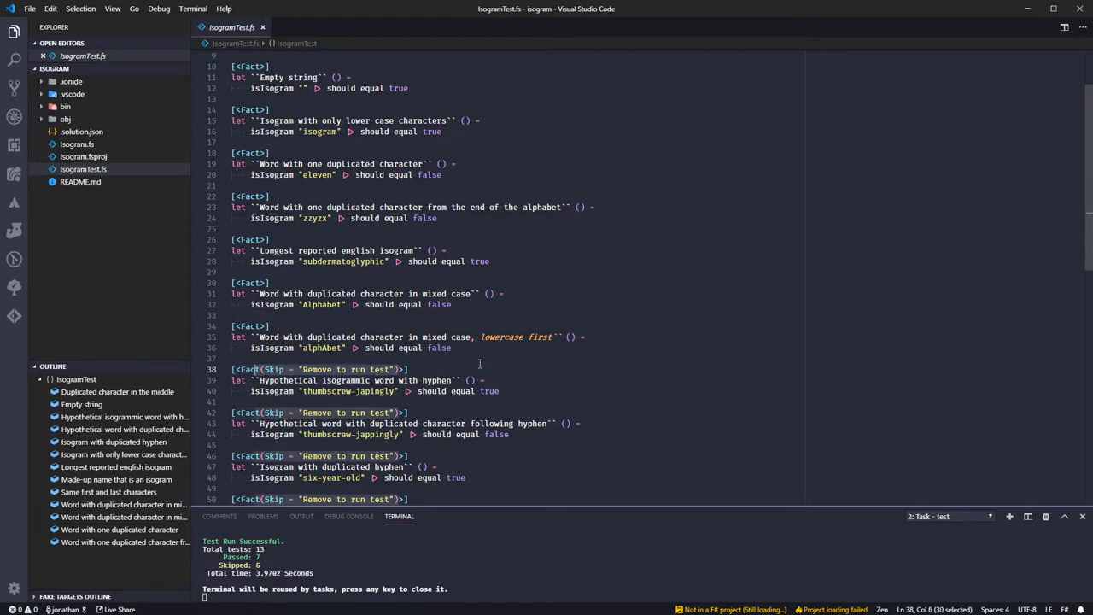
pyautogui.hotkey('shift', 'Right')
pyautogui.hotkey('shift', 'Right')
pyautogui.press('BackSpace')
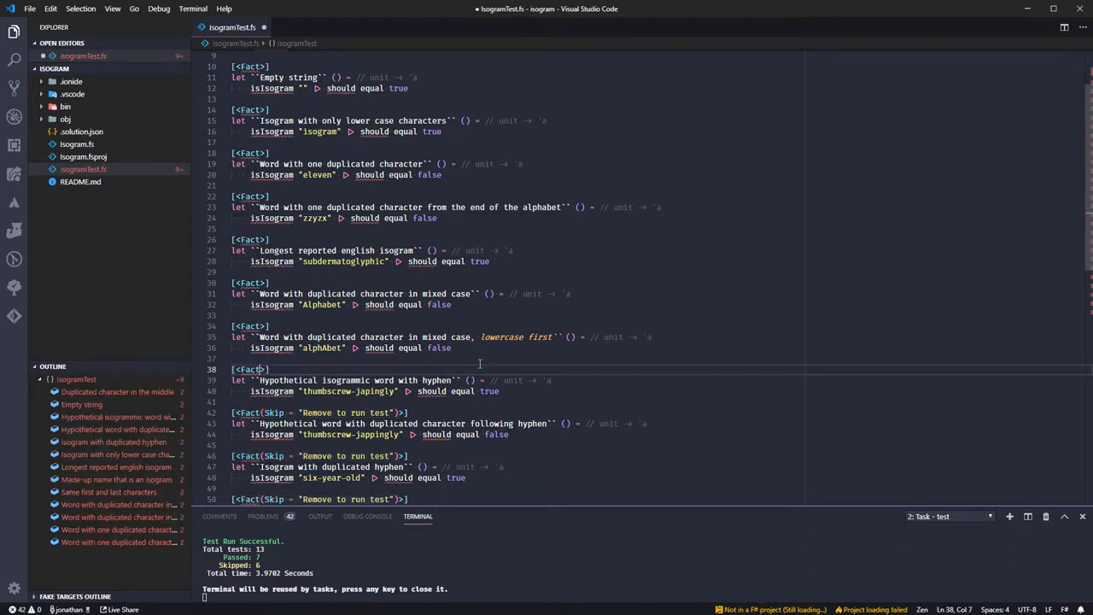
pyautogui.hotkey('ctrl', 's')
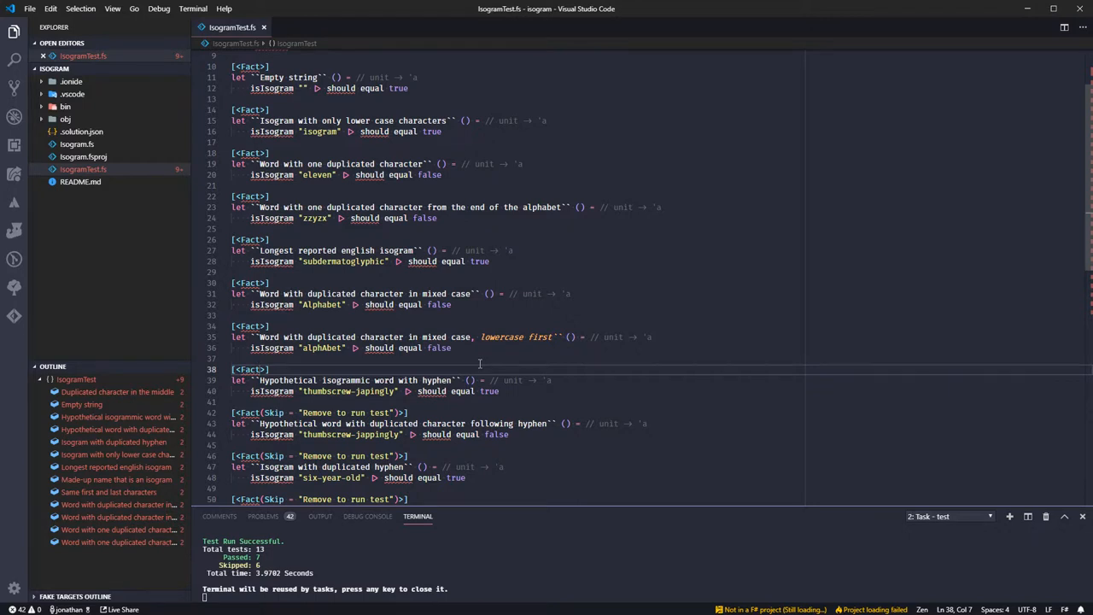
# Run the test task, now reporting 8 passed and 5 skipped
pyautogui.hotkey('ctrl', 'shift', 'p')
pyautogui.press('Return')
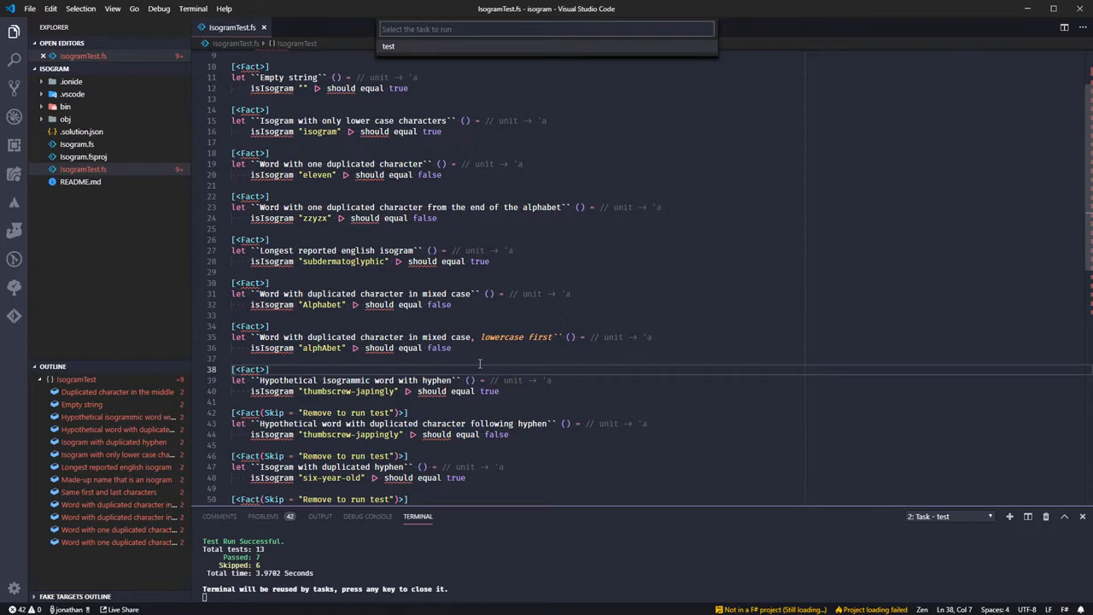
pyautogui.press('Return')
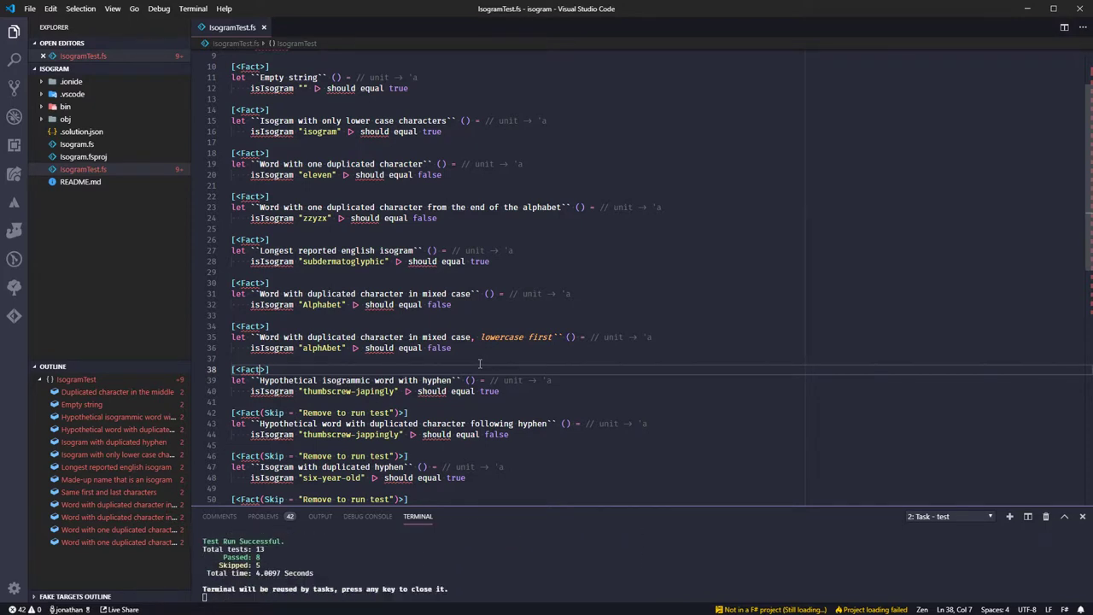
# Delete the Skip argument from the test on line 42 and save
pyautogui.press('Down')
pyautogui.press('Down')
pyautogui.press('Down')
pyautogui.press('Down')
pyautogui.hotkey('shift', 'alt', 'Right')
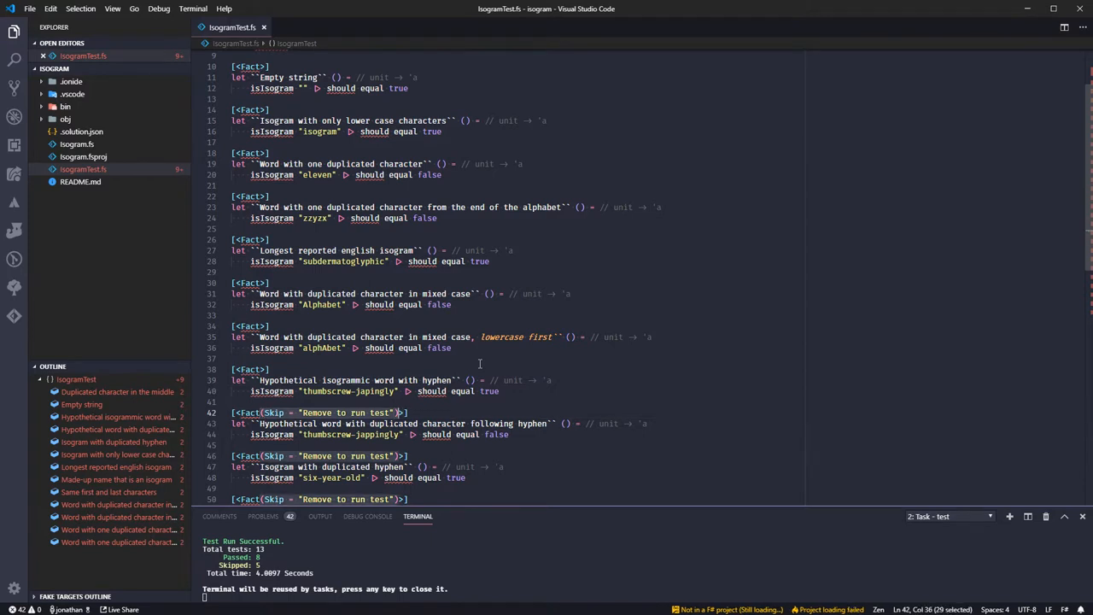
pyautogui.press('Delete')
pyautogui.hotkey('ctrl', 's')
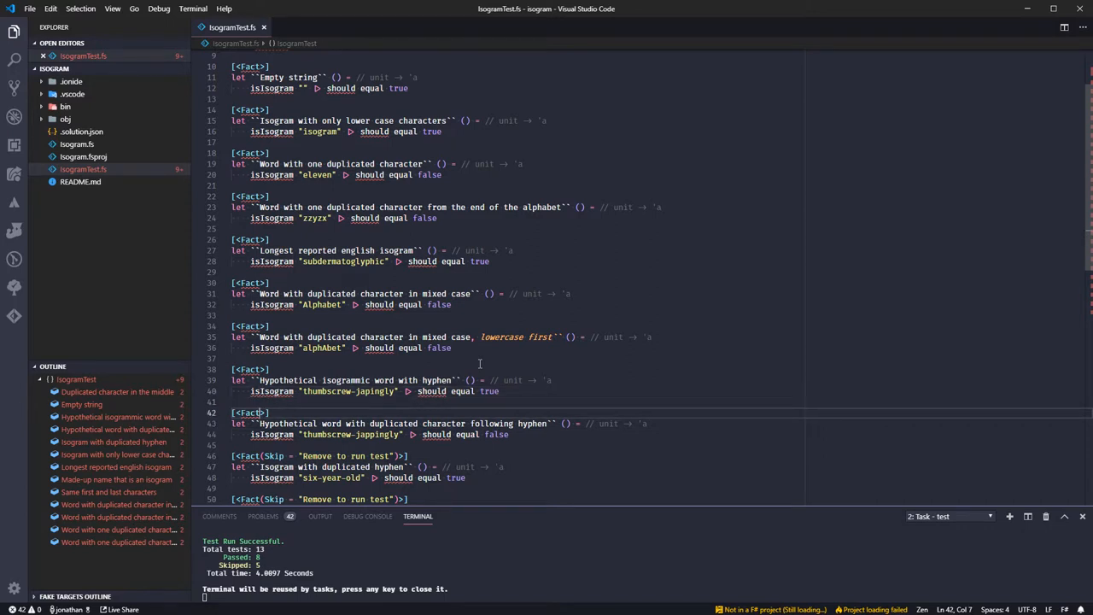
# Run the test task, now reporting 9 passed and 4 skipped
pyautogui.hotkey('ctrl', 'shift', 'p')
pyautogui.press('Down')
pyautogui.press('Up')
pyautogui.press('Return')
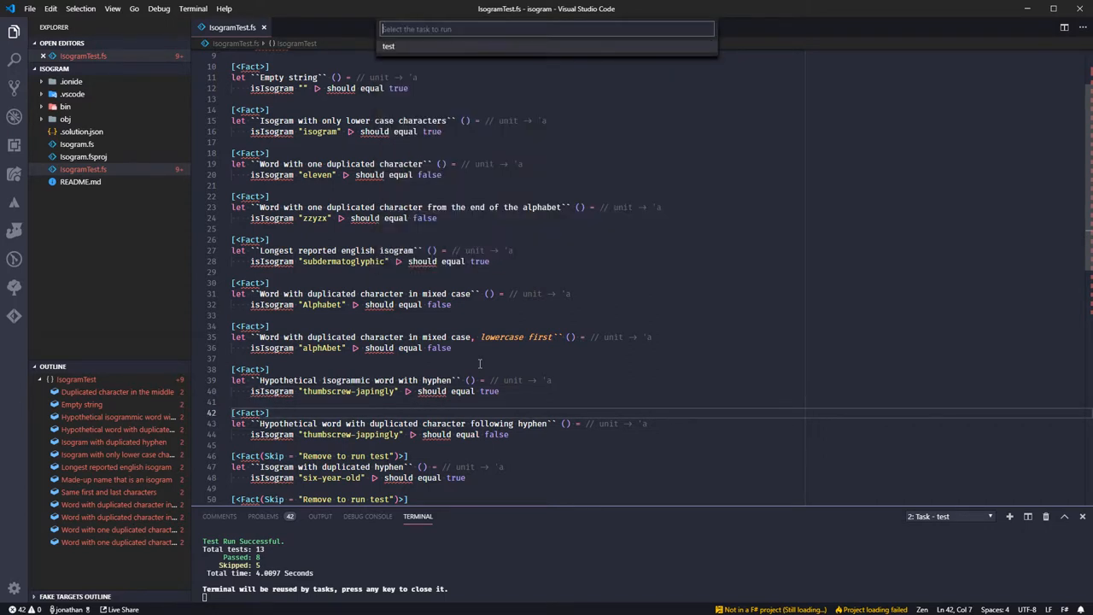
pyautogui.press('Return')
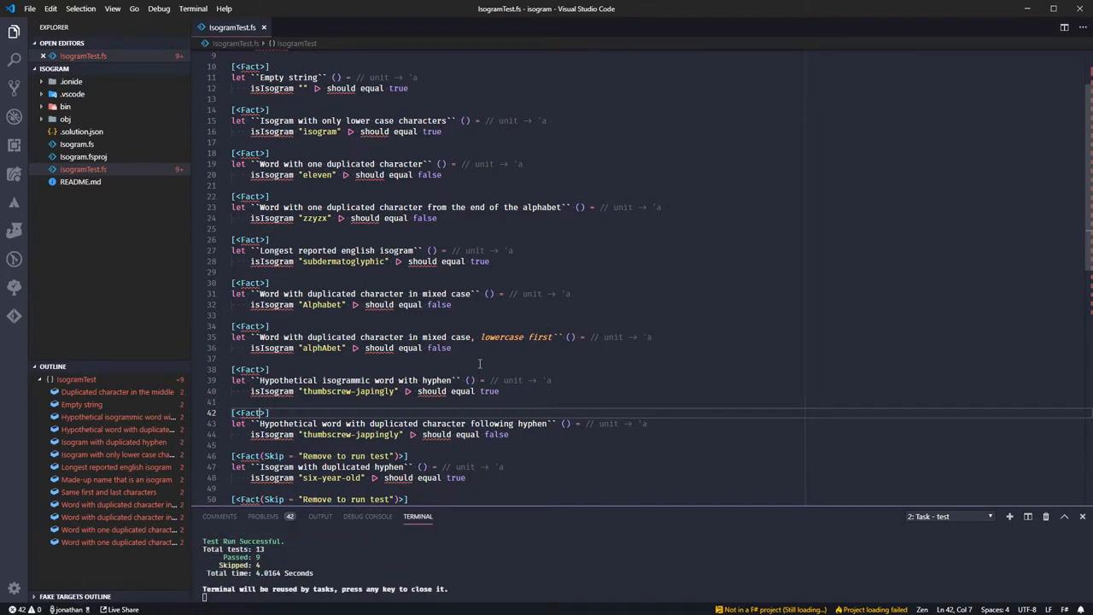
pyautogui.press('Down')
pyautogui.press('Down')
pyautogui.press('Down')
pyautogui.press('Down')
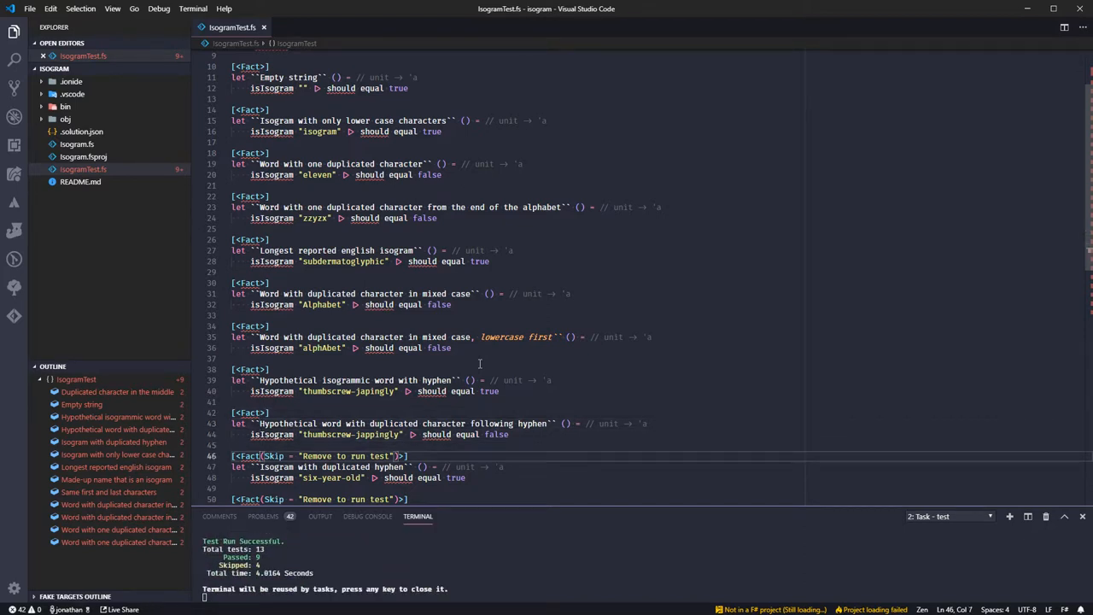
# Delete the Skip argument on line 46 and rerun the tests: 9 passed, 1 failed, 3 skipped
pyautogui.hotkey('shift', 'End')
pyautogui.hotkey('shift', 'Left')
pyautogui.hotkey('shift', 'Left')
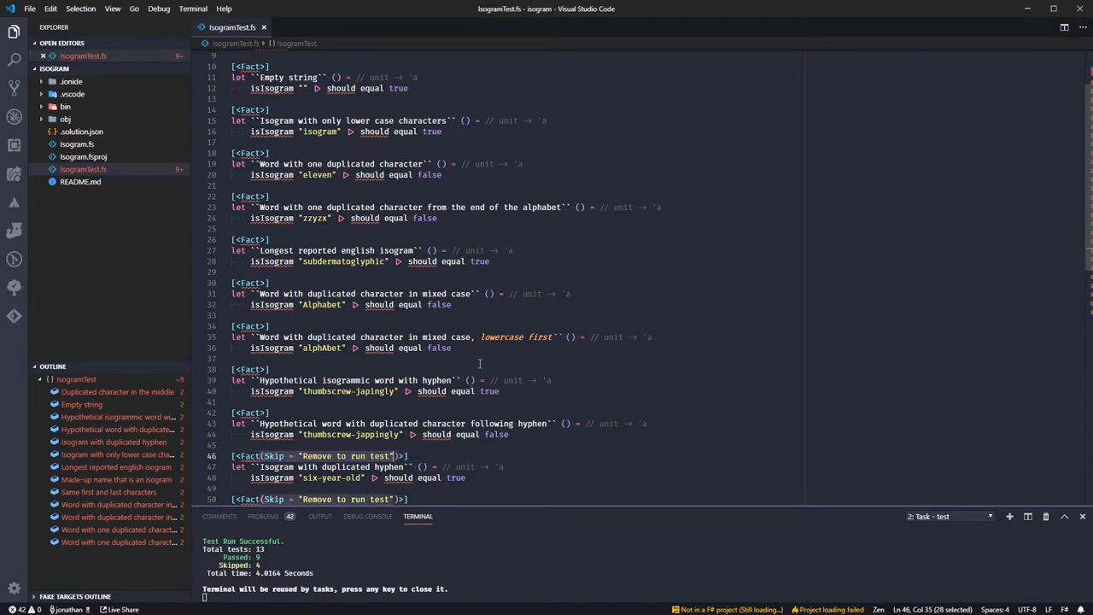
pyautogui.press('Delete')
pyautogui.press('Escape')
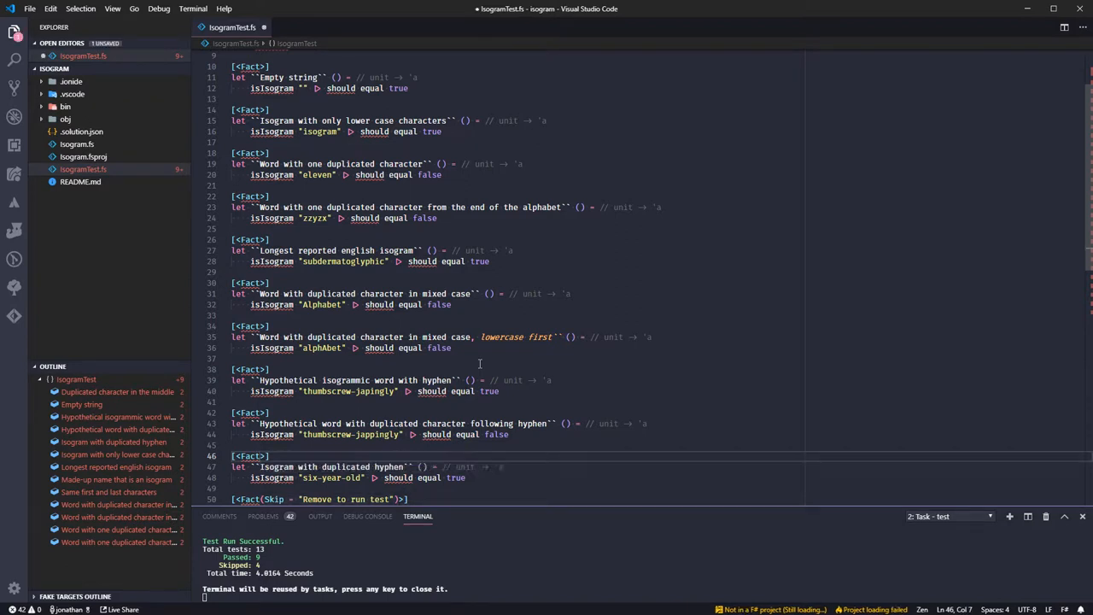
pyautogui.hotkey('ctrl', 'shift', 'p')
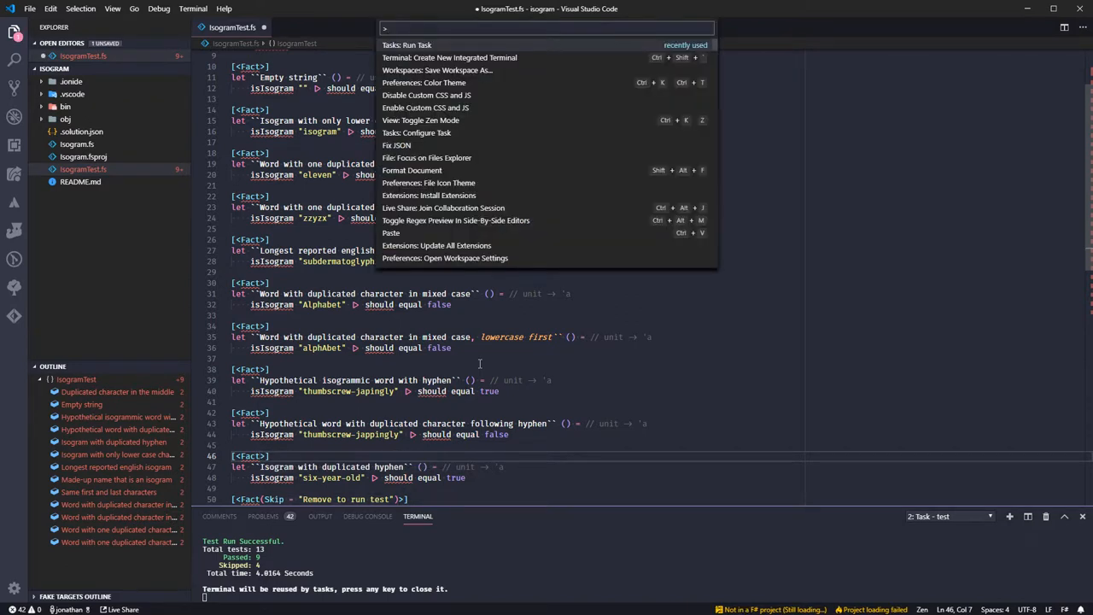
pyautogui.press('Return')
pyautogui.press('Return')
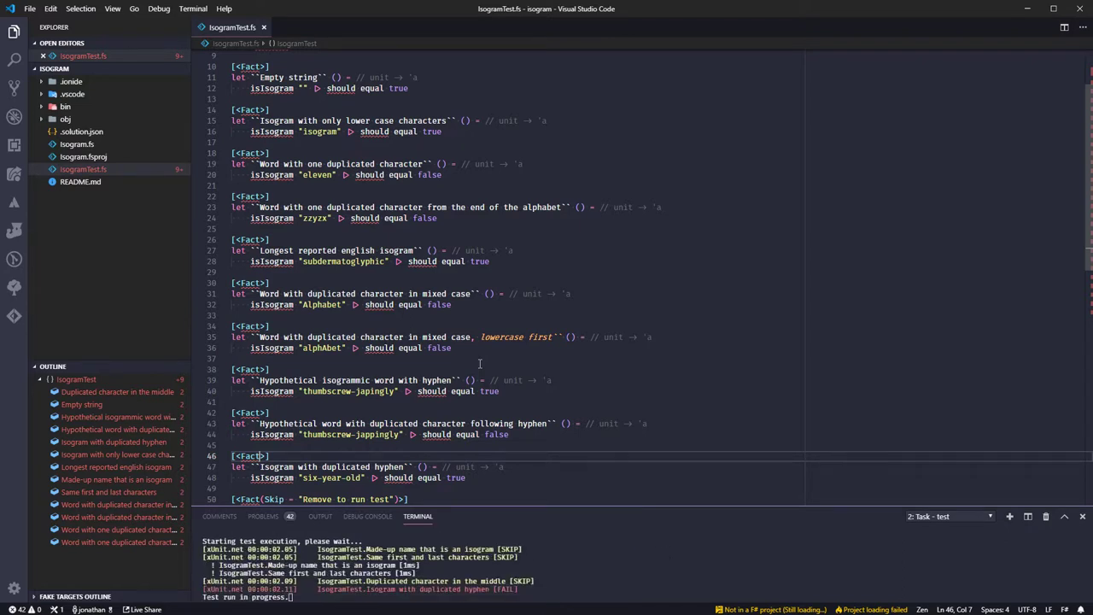
# Open Isogram.fs beside the tests and start a new pipeline line after str
pyautogui.click(81, 146)
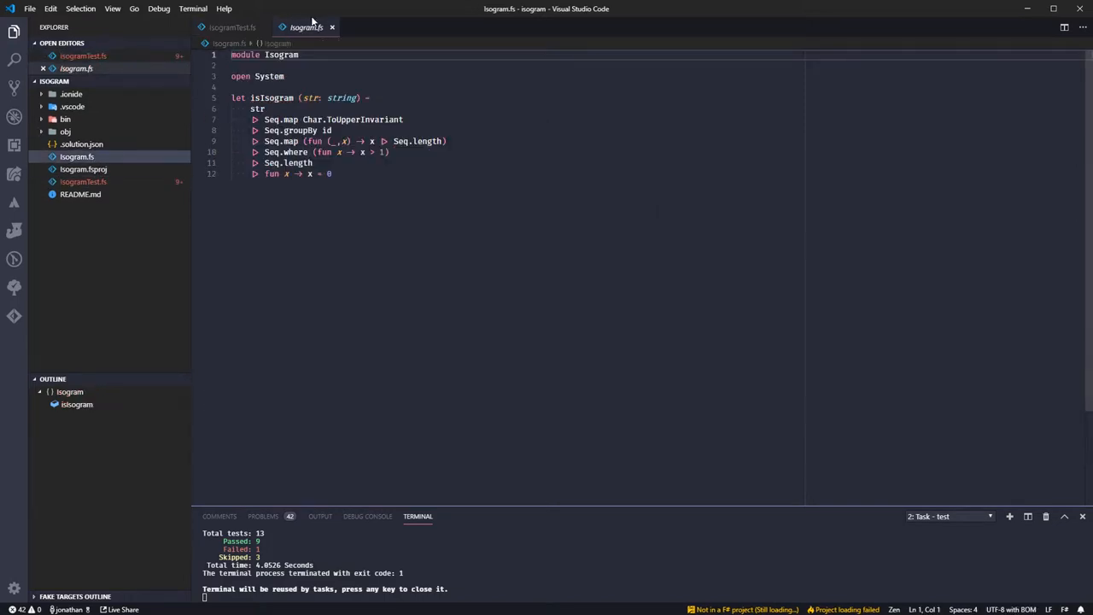
pyautogui.hotkey('ctrl', '\\')
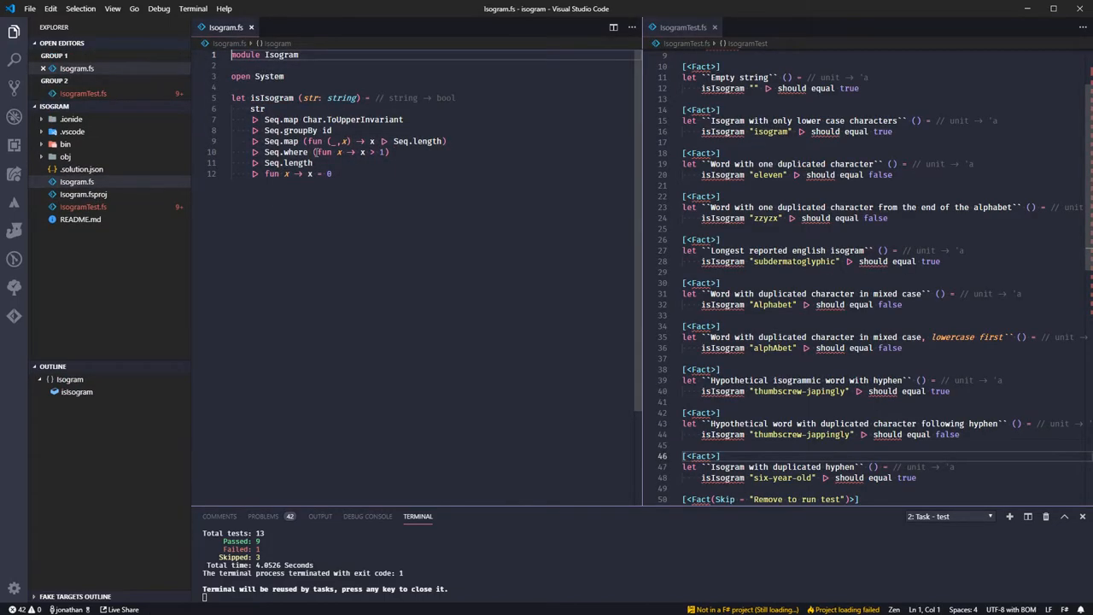
pyautogui.click(443, 120)
pyautogui.press('Up')
pyautogui.press('End')
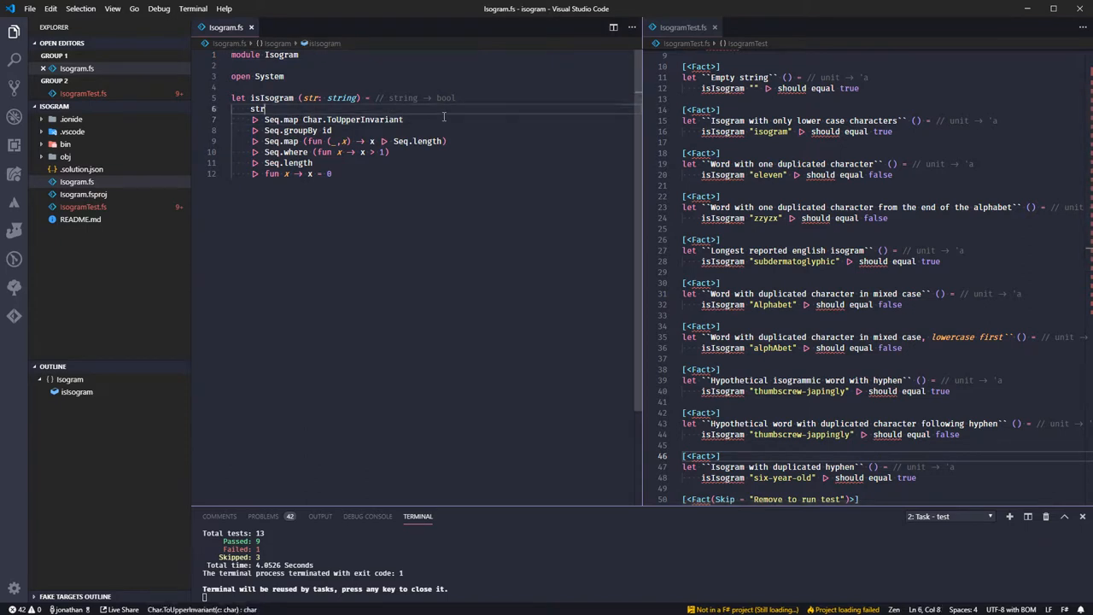
pyautogui.press('Return')
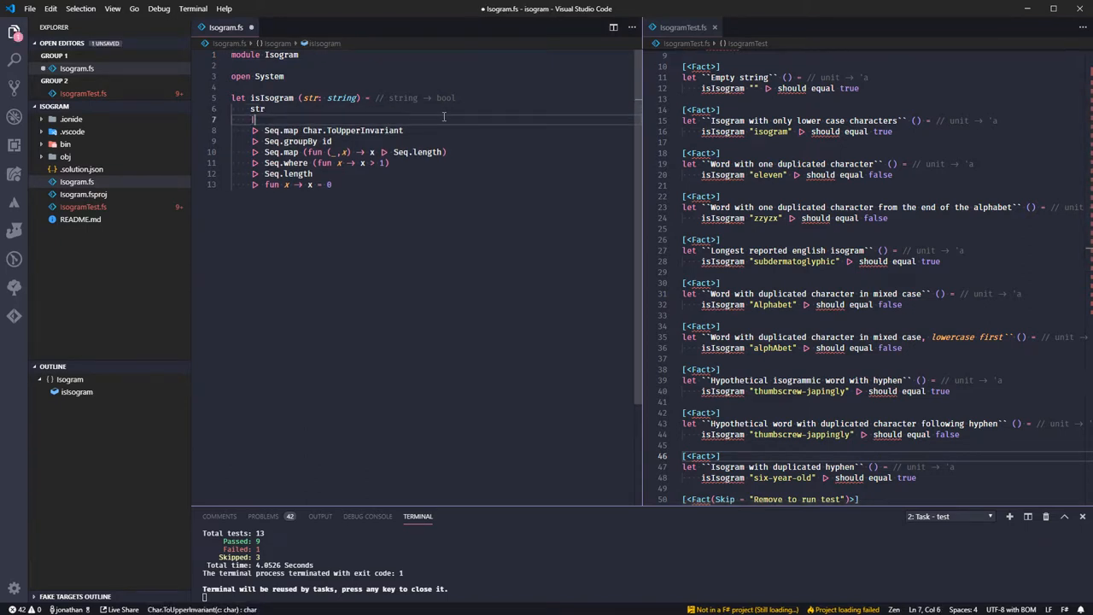
pyautogui.write('|> Seq')
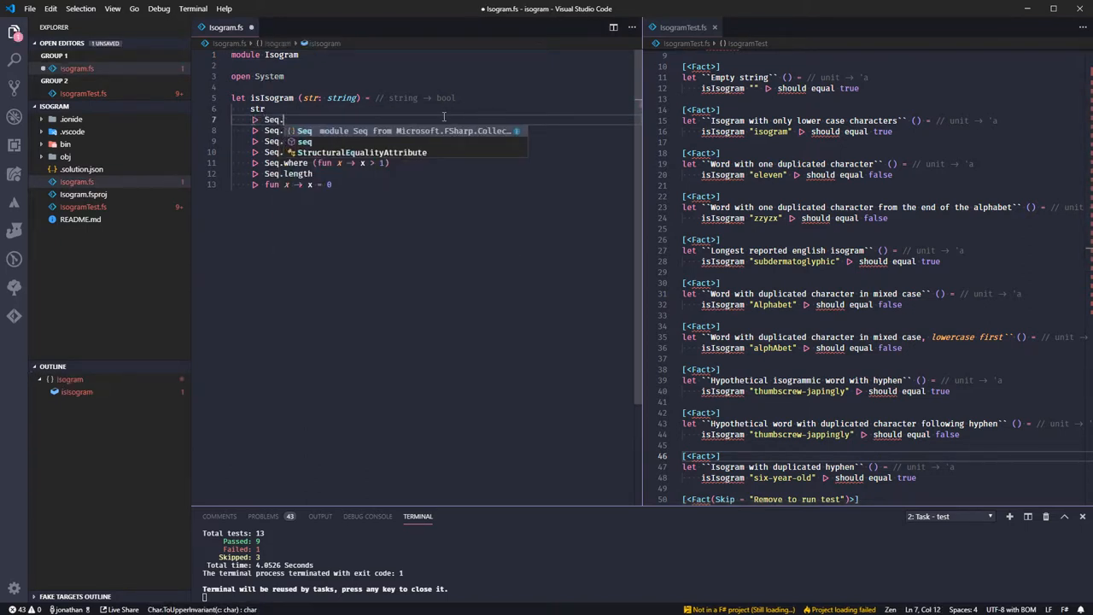
pyautogui.write('.where ')
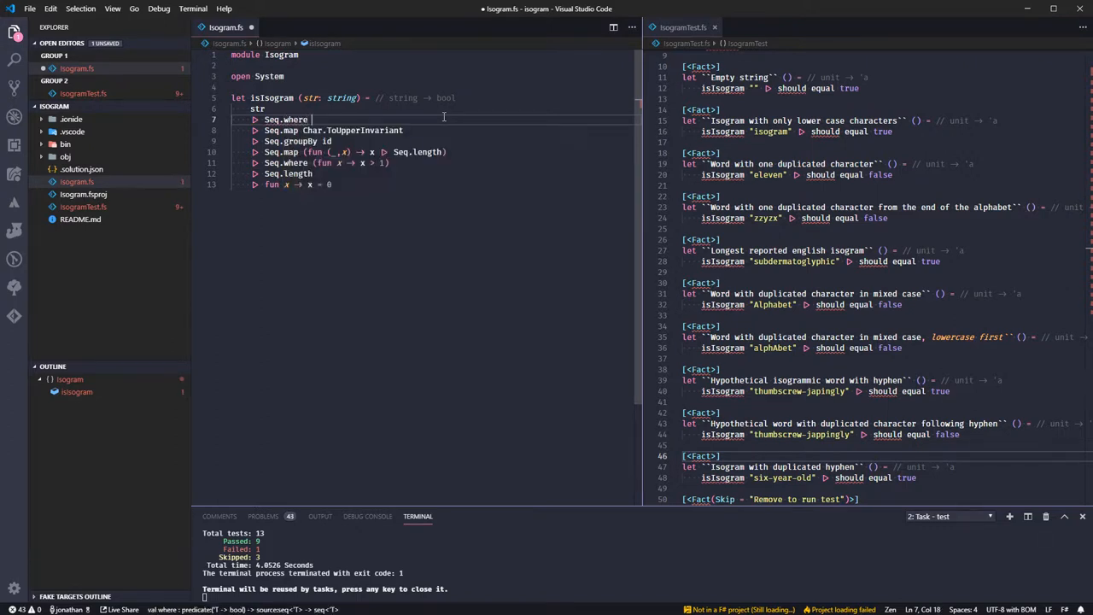
pyautogui.write('Char.')
pyautogui.write('I')
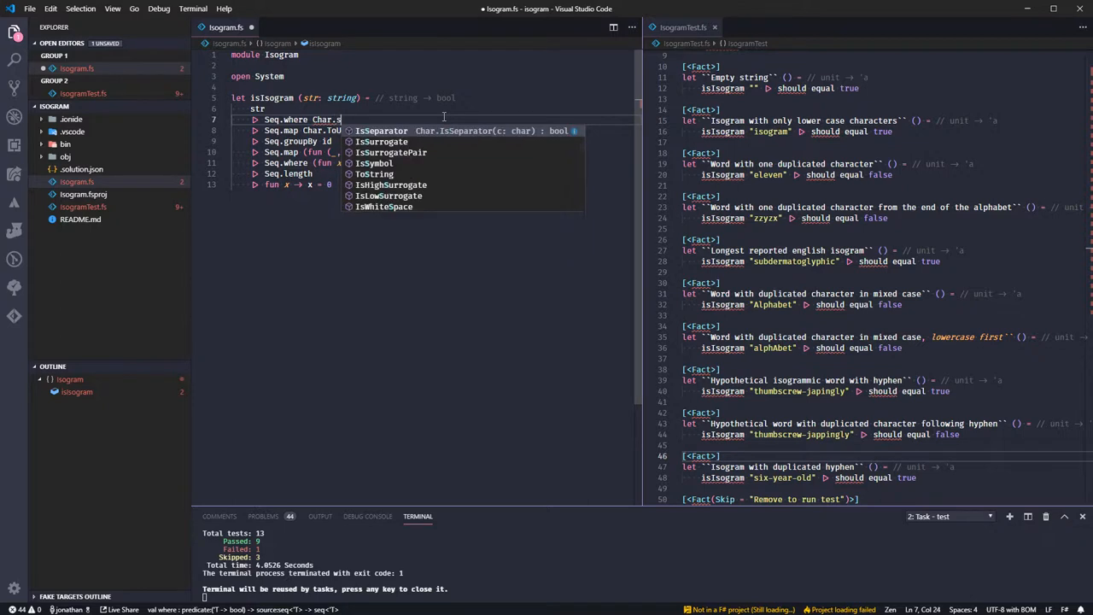
# Complete the line as '|> Seq.where Char.IsLetter' and save Isogram.fs
pyautogui.press('BackSpace')
pyautogui.write('isl')
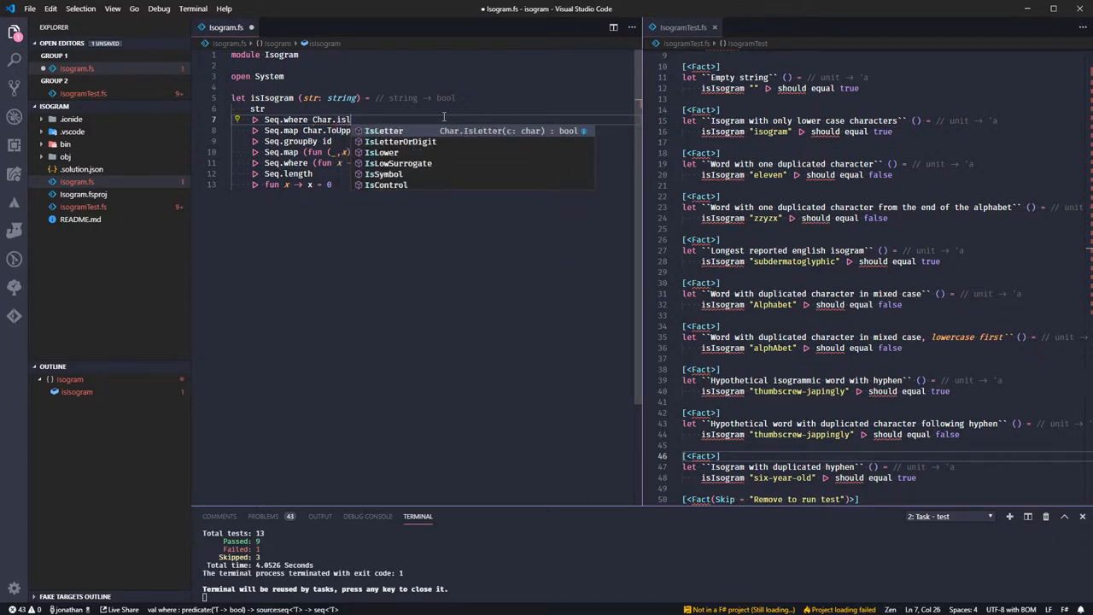
pyautogui.press('Tab')
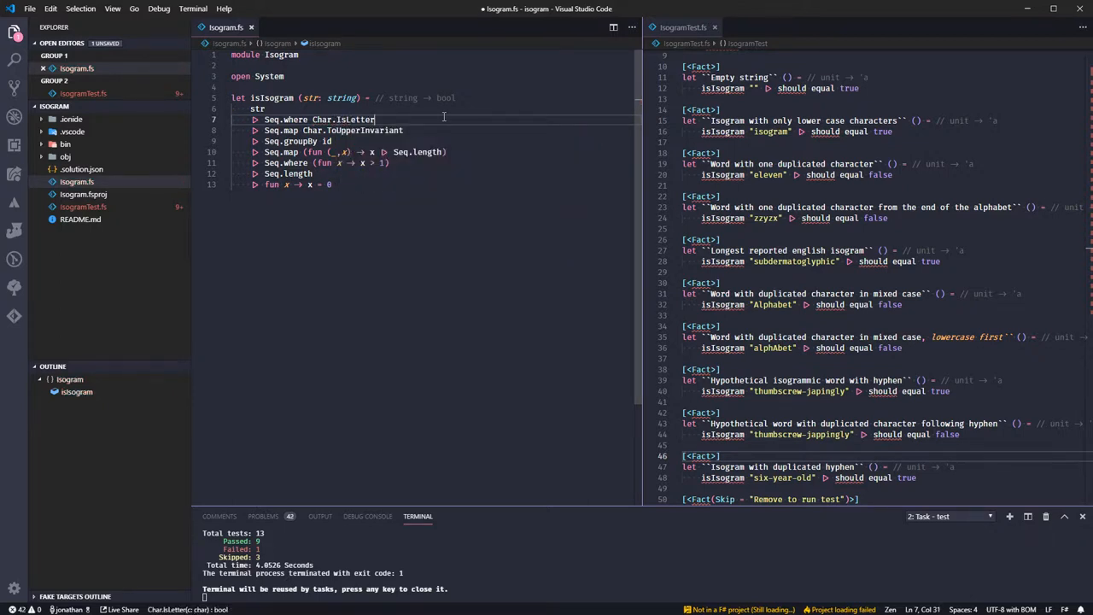
pyautogui.hotkey('ctrl', 's')
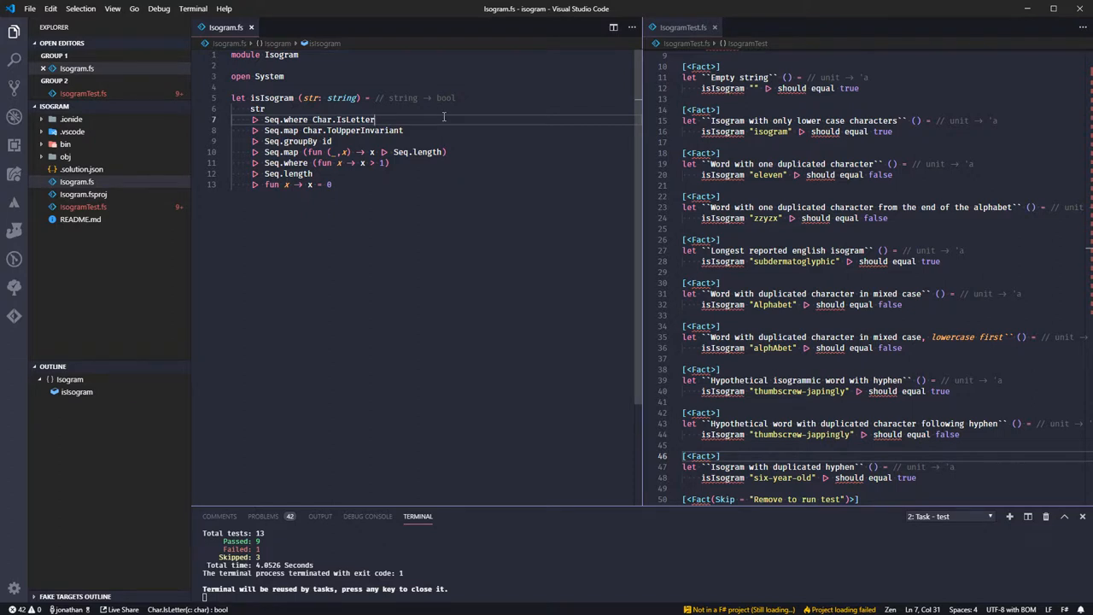
pyautogui.press('Down')
pyautogui.press('Down')
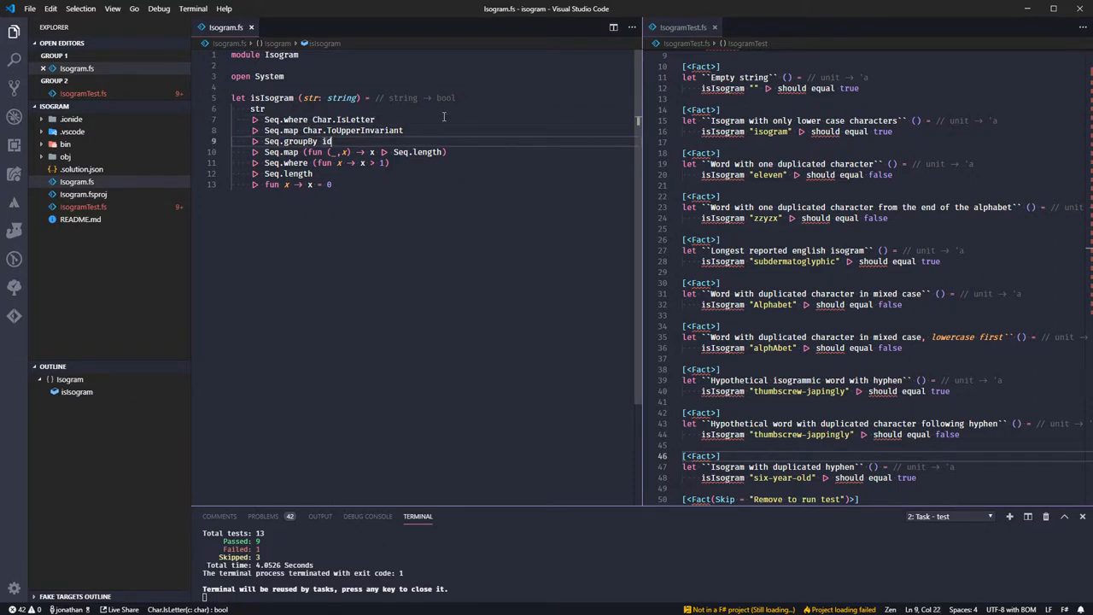
pyautogui.hotkey('ctrl', 'shift', 'p')
# Run the test task, which reports 10 passed and 3 skipped
pyautogui.press('Return')
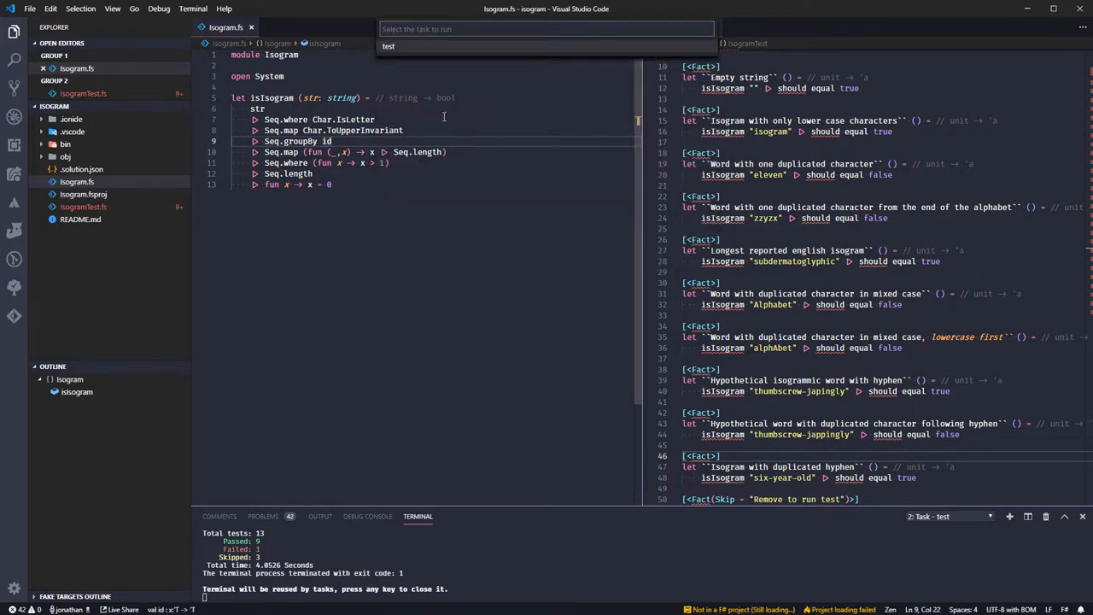
pyautogui.press('Return')
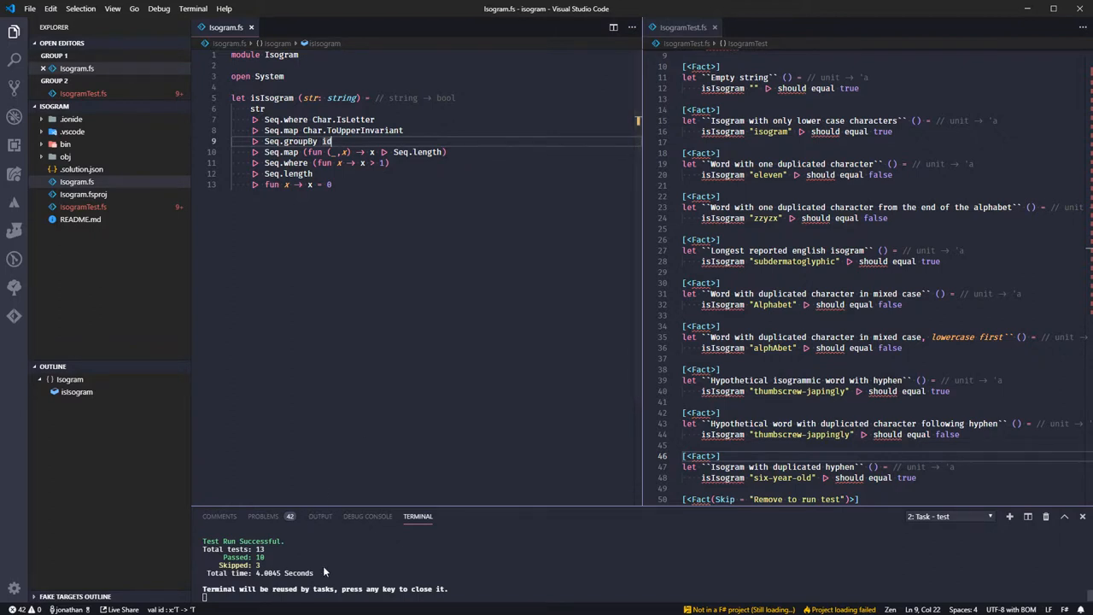
# Delete the Skip argument from the made-up name test on line 50
pyautogui.click(843, 380)
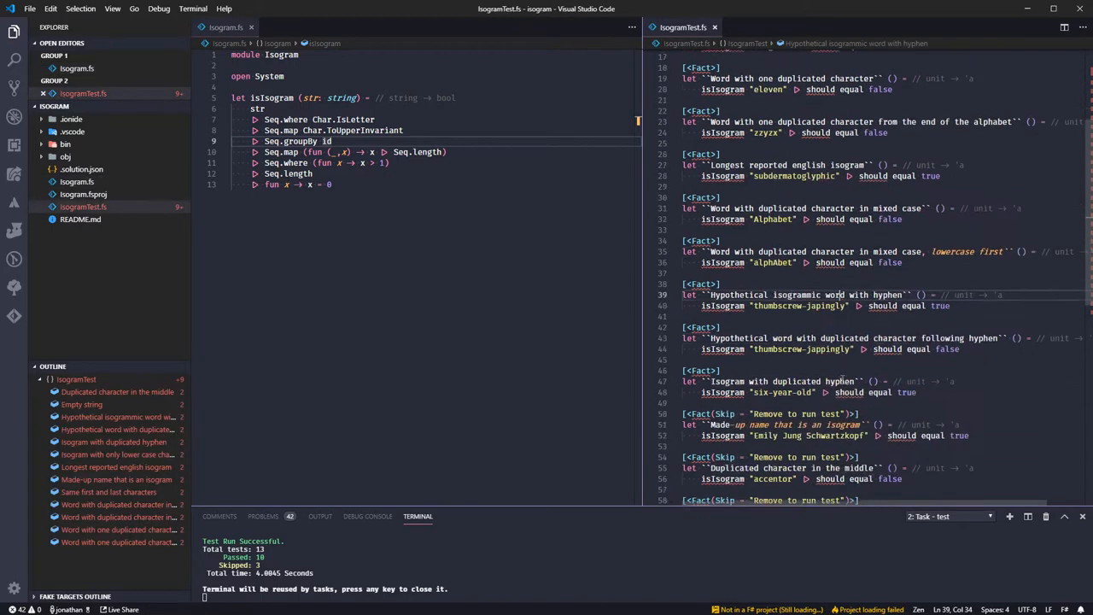
pyautogui.scroll(-3, 842, 379)
pyautogui.scroll(-2, 843, 380)
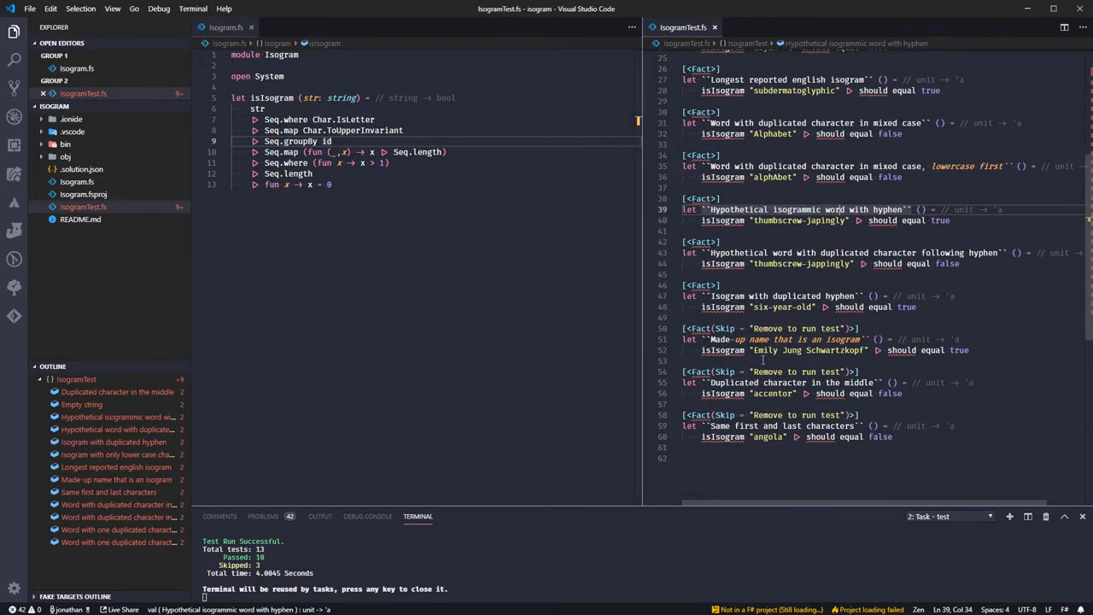
pyautogui.click(714, 328)
pyautogui.moveTo(714, 328); pyautogui.dragTo(854, 328)
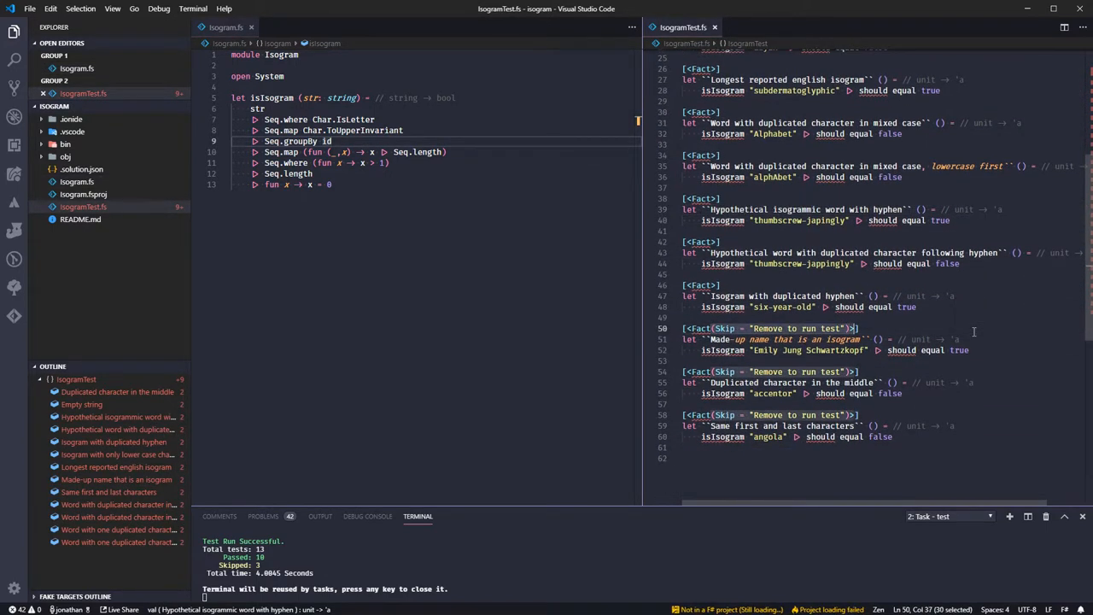
pyautogui.press('Delete')
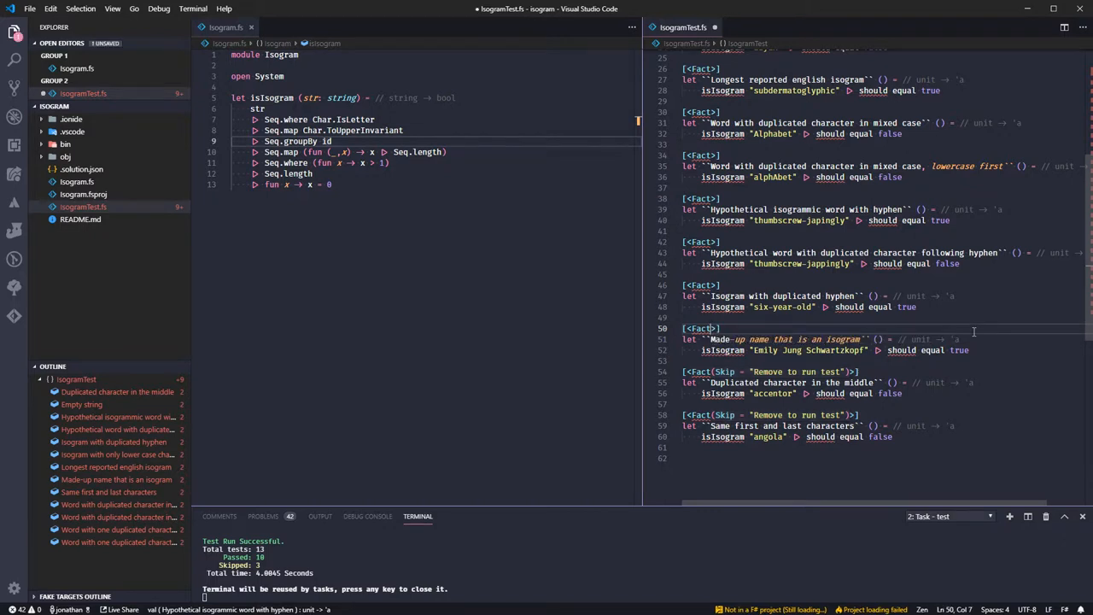
# Run the test task, now reporting 11 passed and 2 skipped
pyautogui.hotkey('ctrl', 'shift', 'p')
pyautogui.press('Return')
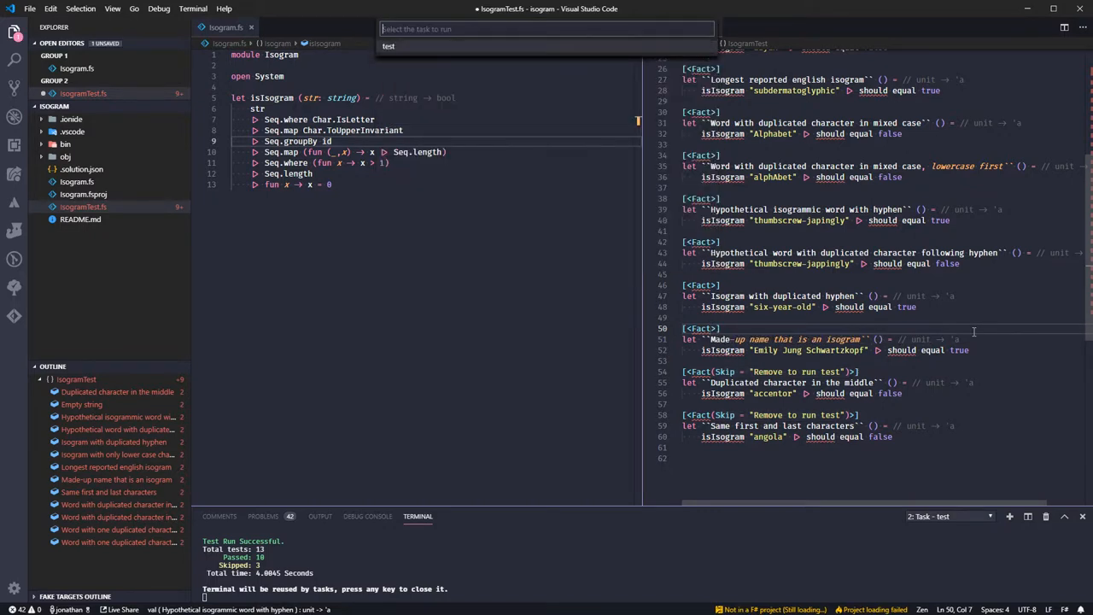
pyautogui.press('Return')
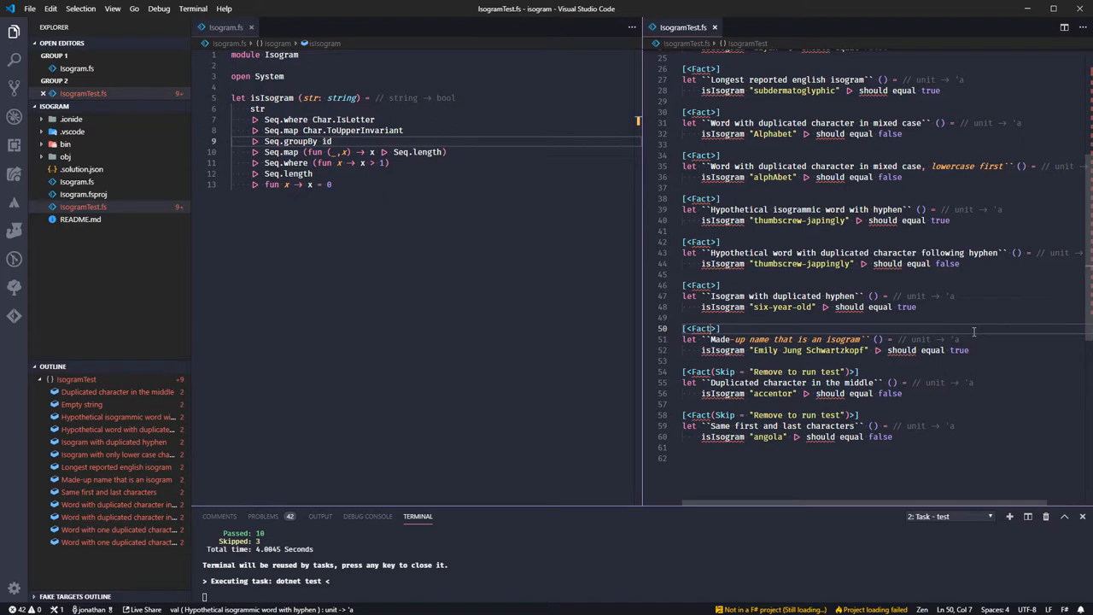
pyautogui.moveTo(783, 350); pyautogui.dragTo(865, 350)
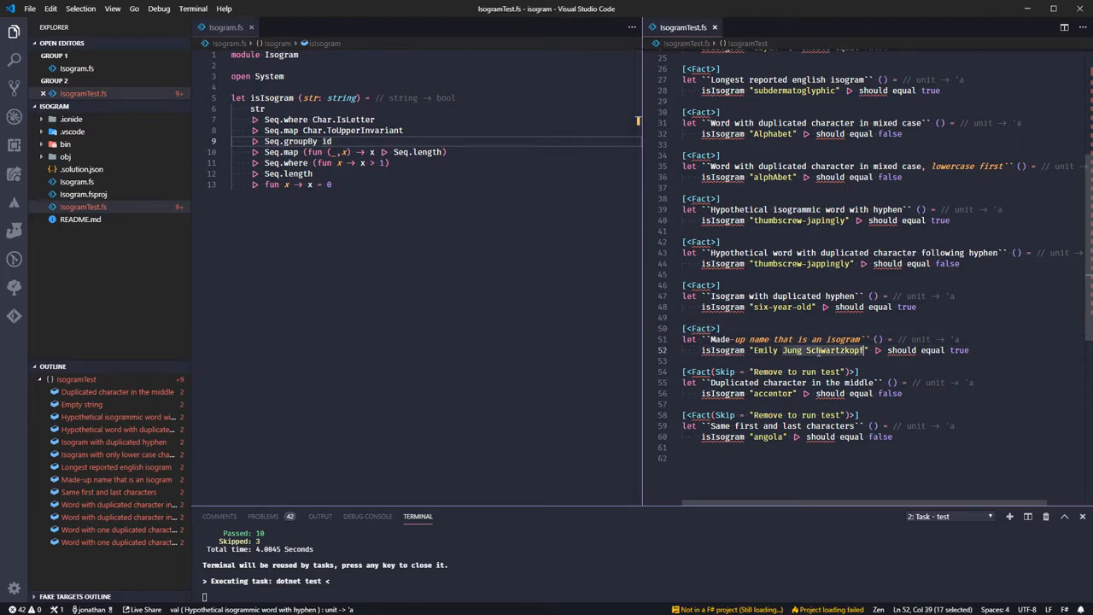
pyautogui.click(814, 350)
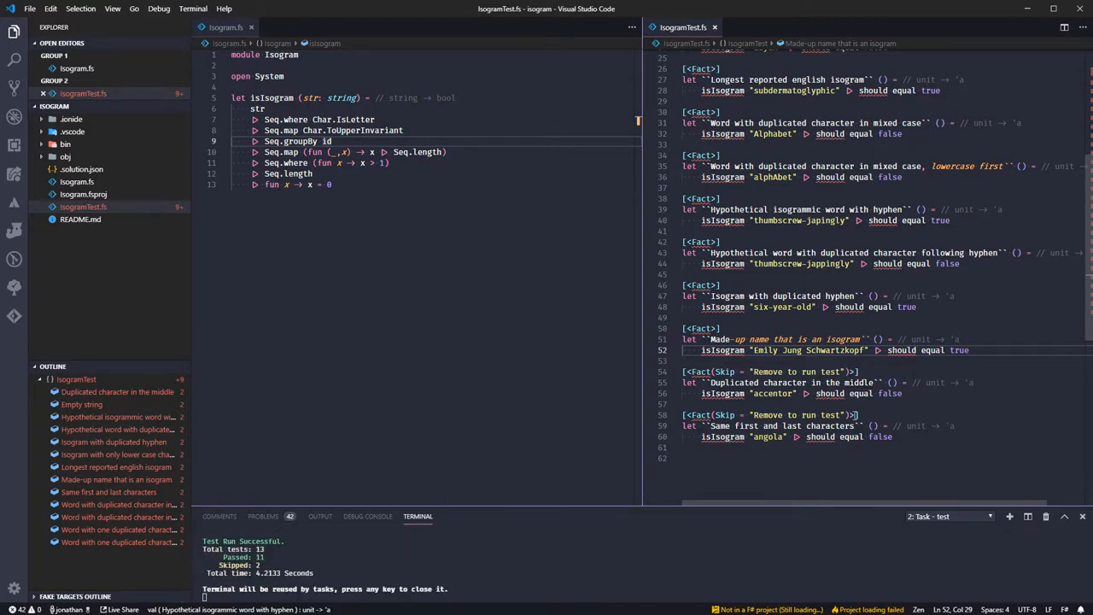
# Remove the Skip attribute from the middle-character test on line 54
pyautogui.click(712, 371)
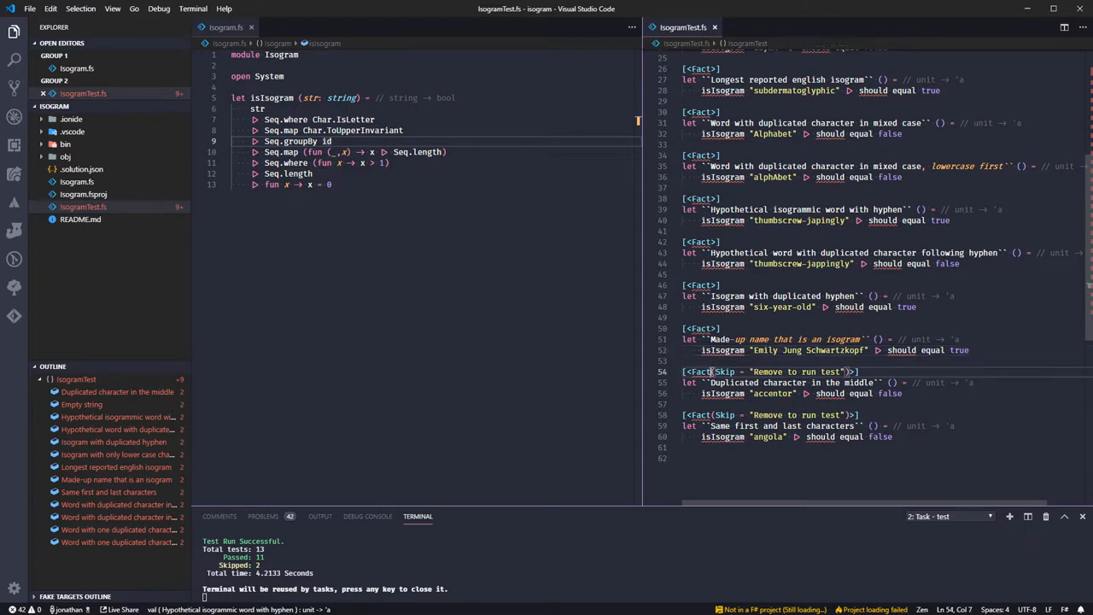
pyautogui.doubleClick(757, 436)
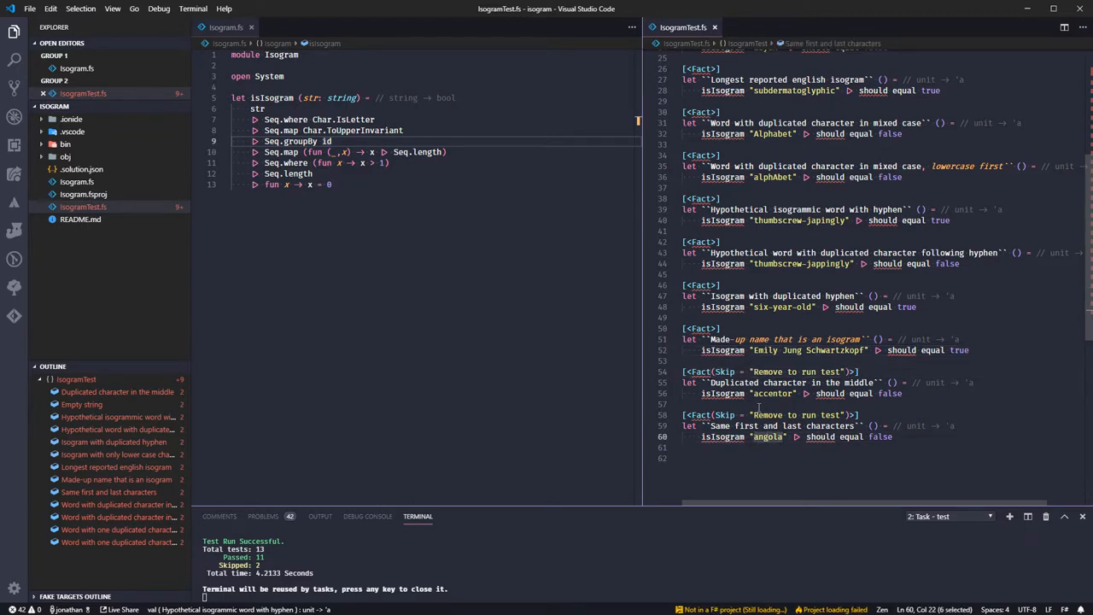
pyautogui.moveTo(759, 393); pyautogui.dragTo(774, 394)
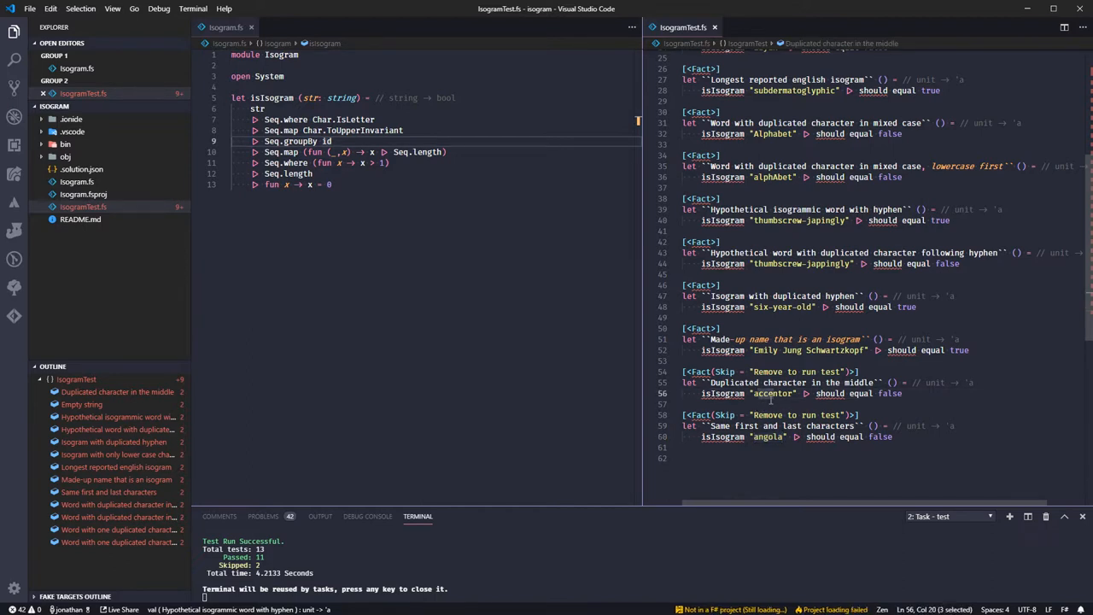
pyautogui.click(753, 373)
pyautogui.hotkey('ctrl', 'Left')
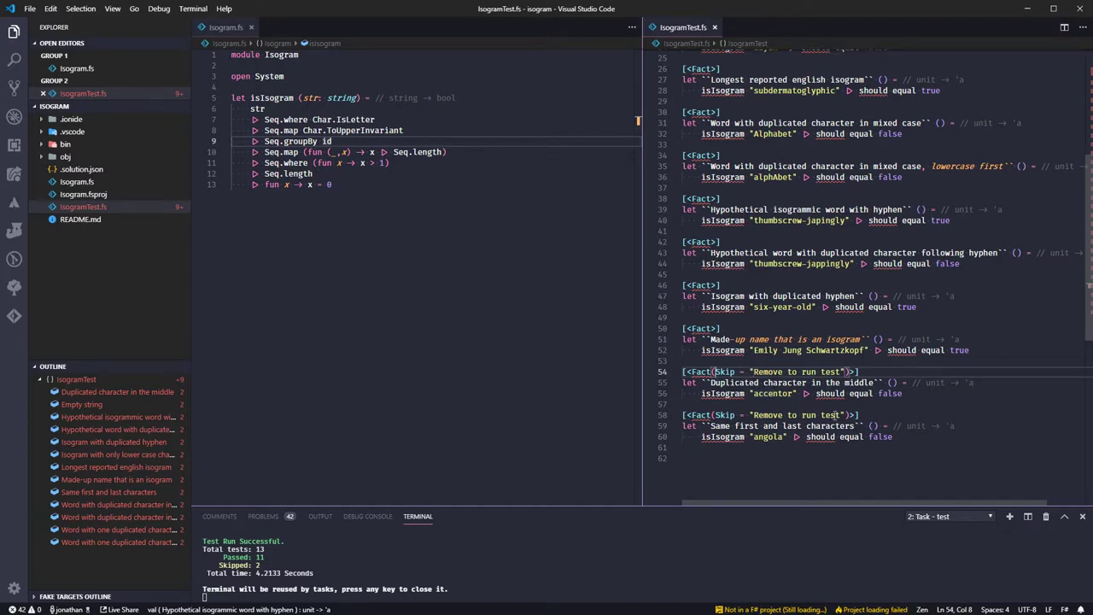
pyautogui.hotkey('ctrl', 'Left')
pyautogui.hotkey('ctrl', 'Left')
pyautogui.hotkey('ctrl', 'shift', 'Right')
pyautogui.hotkey('ctrl', 'shift', 'Right')
pyautogui.hotkey('ctrl', 'shift', 'Right')
pyautogui.press('Delete')
# Remove the Skip attribute from the last test and run the test task via the Command Palette
pyautogui.press('Escape')
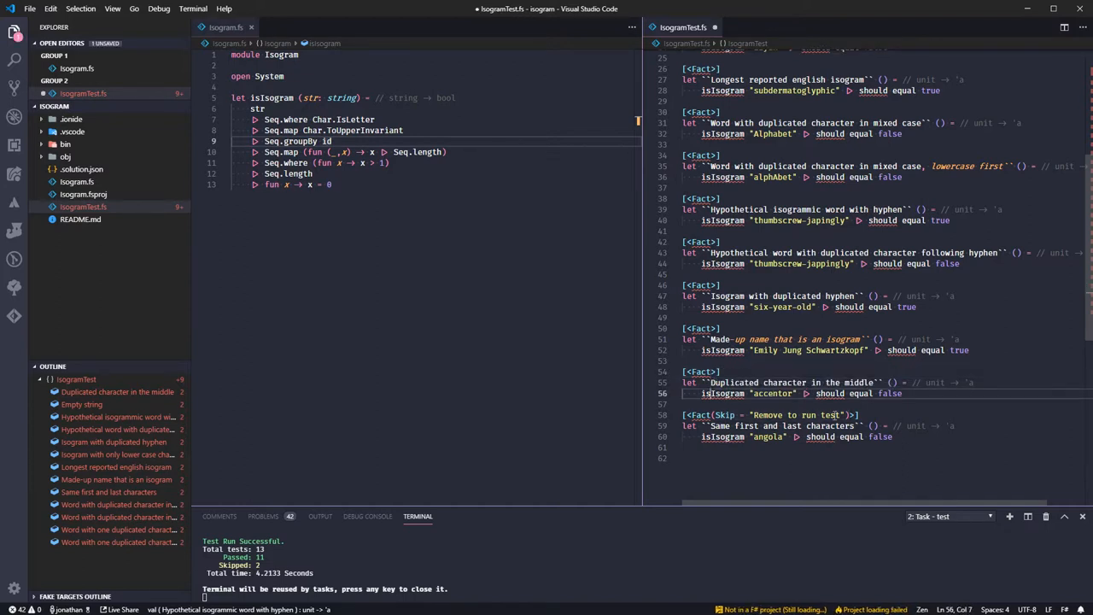
pyautogui.press('Down')
pyautogui.press('Down')
pyautogui.press('Down')
pyautogui.hotkey('ctrl', 'shift', 'Right')
pyautogui.hotkey('ctrl', 'shift', 'Right')
pyautogui.hotkey('ctrl', 'shift', 'Right')
pyautogui.hotkey('ctrl', 'shift', 'Right')
pyautogui.press('Delete')
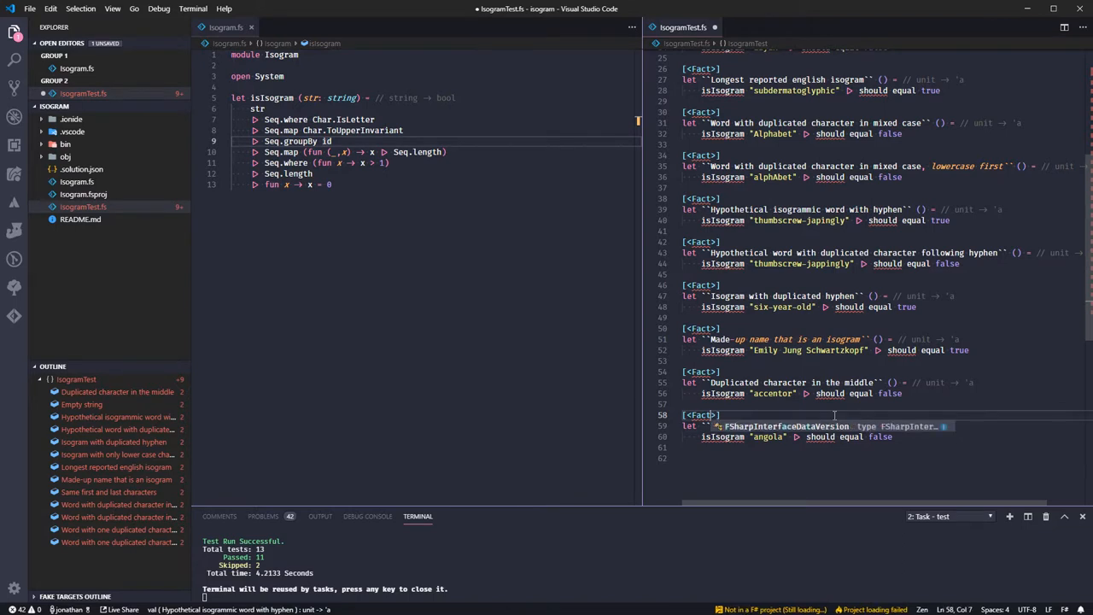
pyautogui.press('Escape')
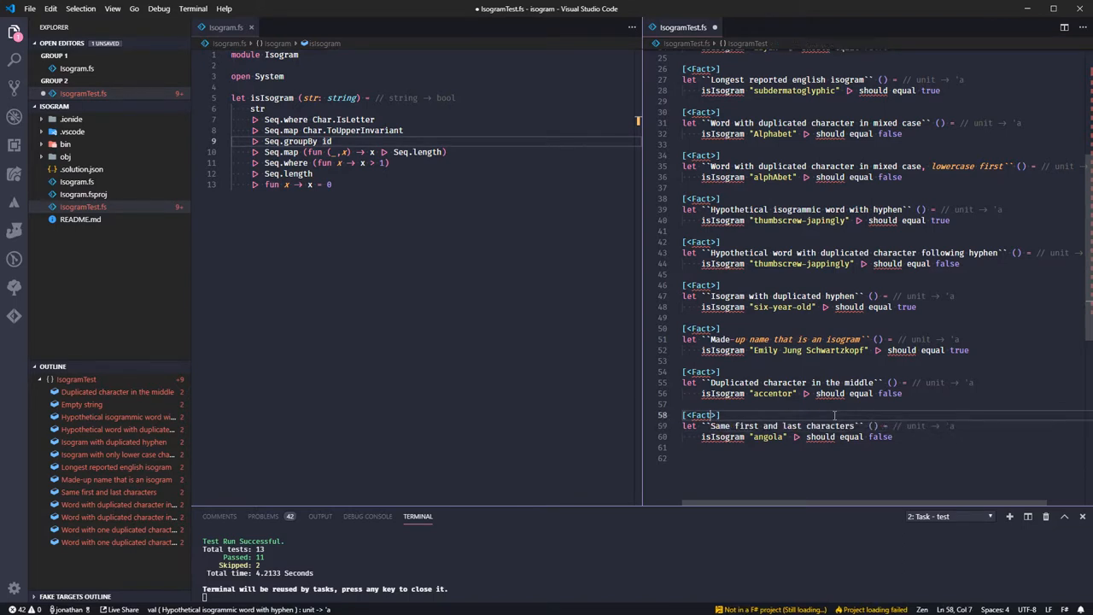
pyautogui.hotkey('ctrl', 'shift', 'p')
pyautogui.write('test')
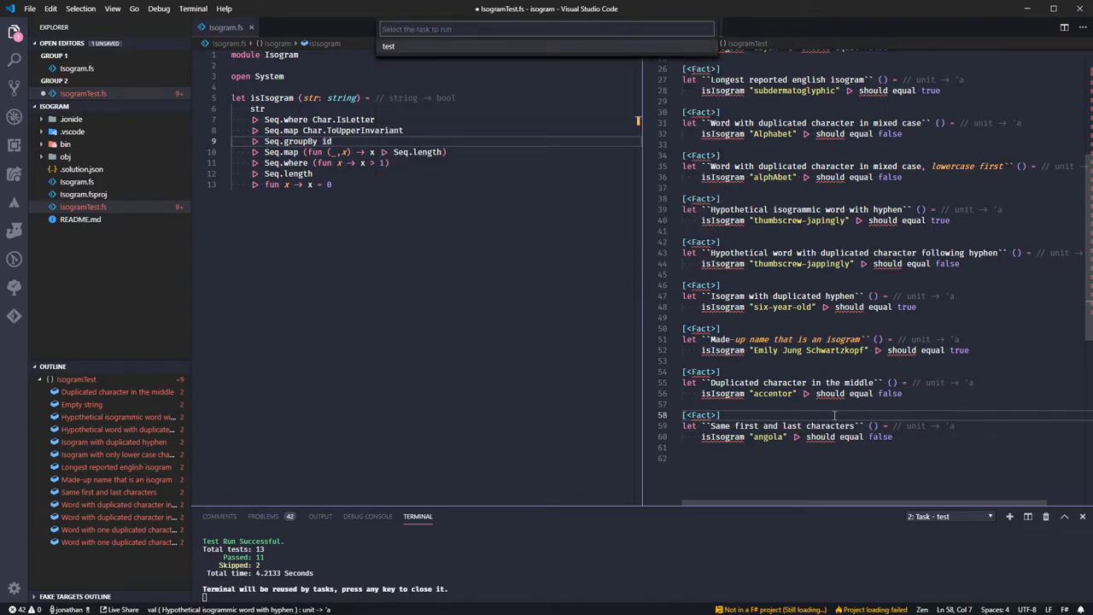
pyautogui.press('Return')
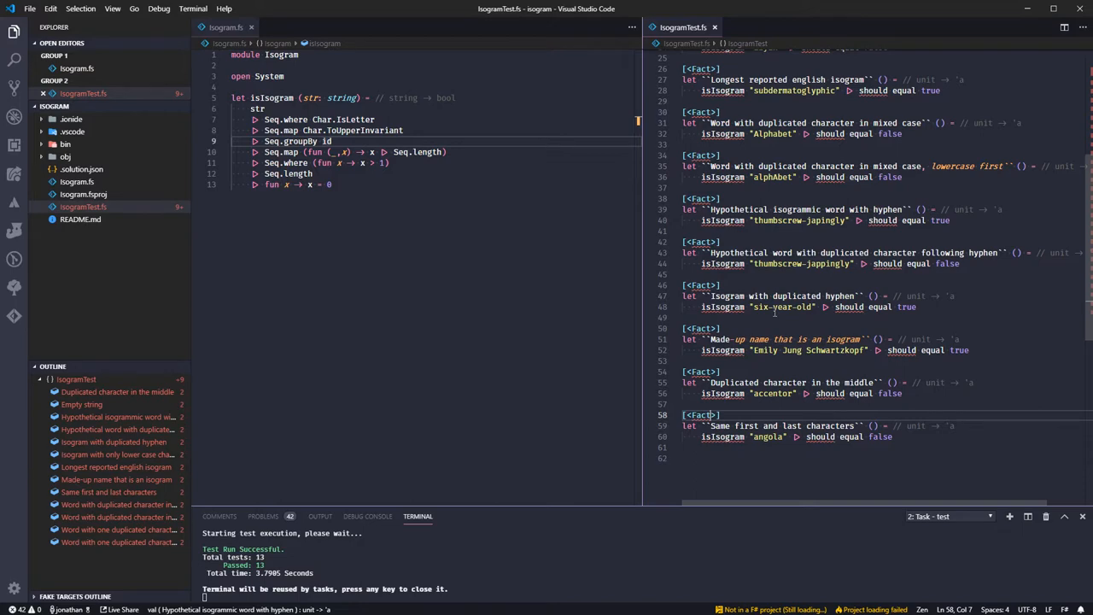
pyautogui.scroll(8, 774, 312)
pyautogui.click(419, 245)
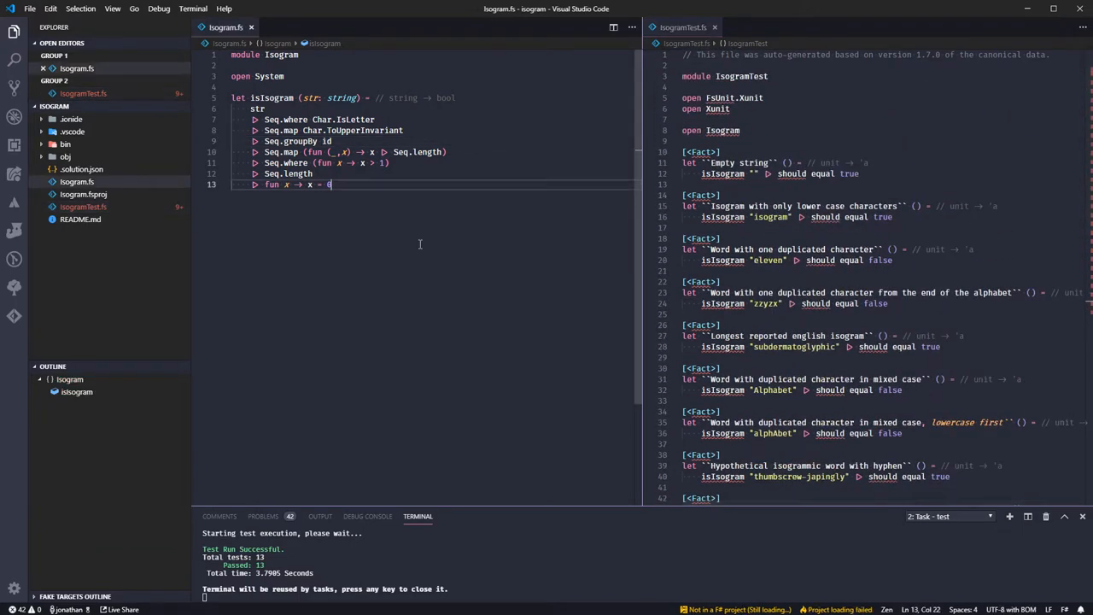
pyautogui.moveTo(404, 200); pyautogui.dragTo(111, 162)
pyautogui.click(68, 119)
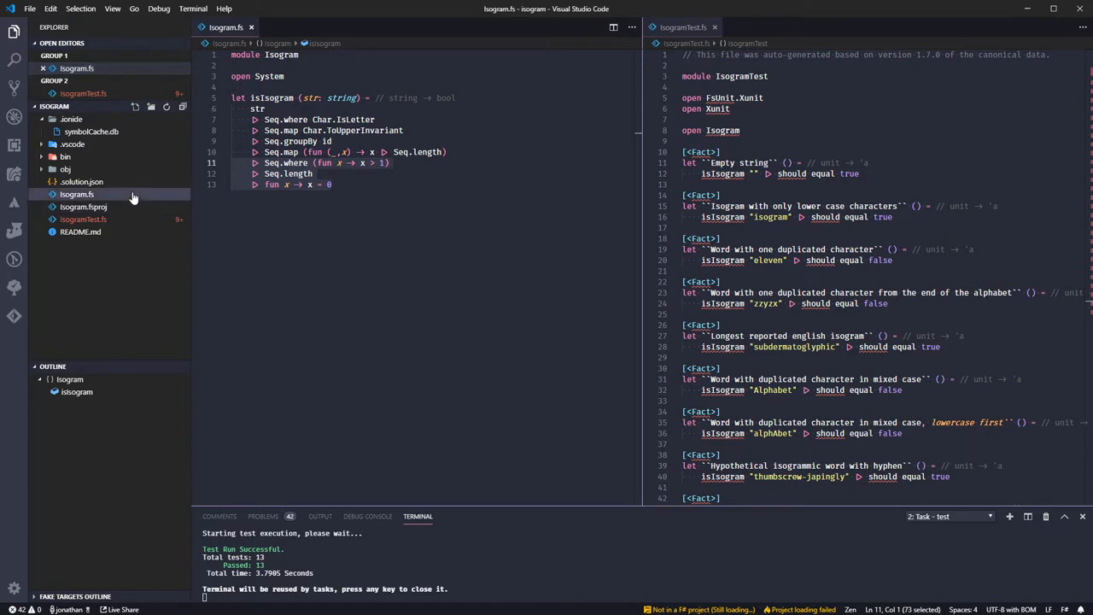
pyautogui.moveTo(488, 200); pyautogui.dragTo(202, 43)
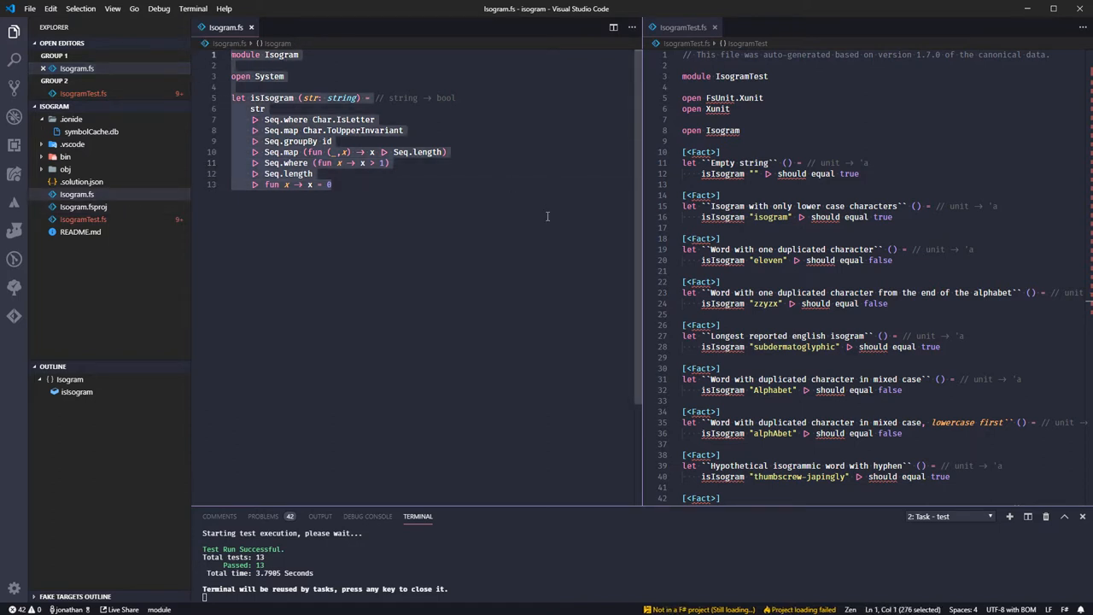
pyautogui.click(479, 204)
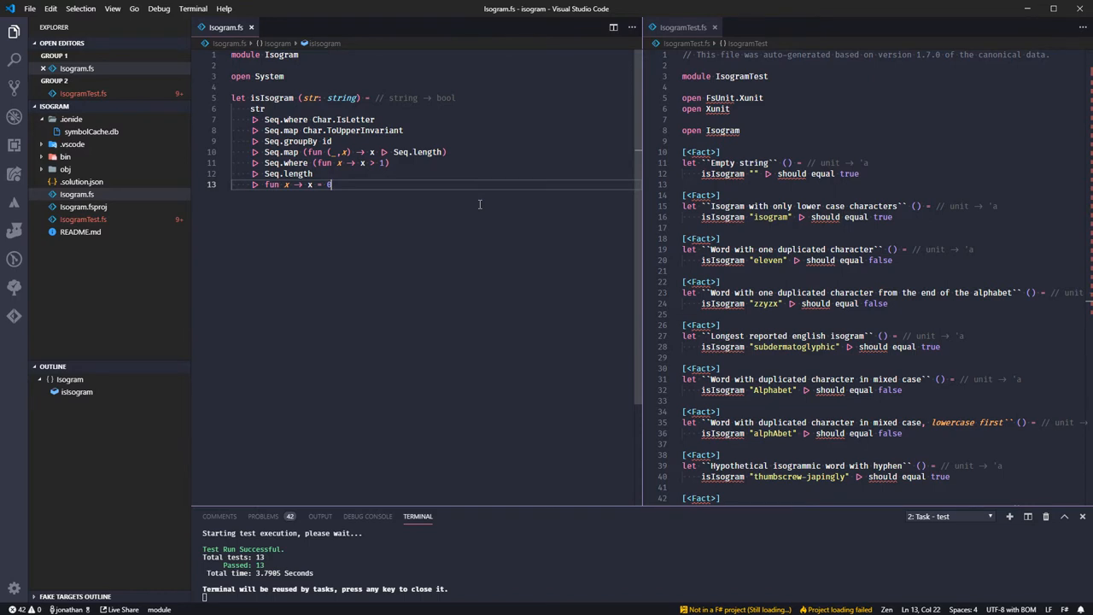
pyautogui.press('Up')
pyautogui.press('Up')
pyautogui.press('Up')
pyautogui.press('Up')
pyautogui.press('Left')
pyautogui.press('Left')
pyautogui.write('(')
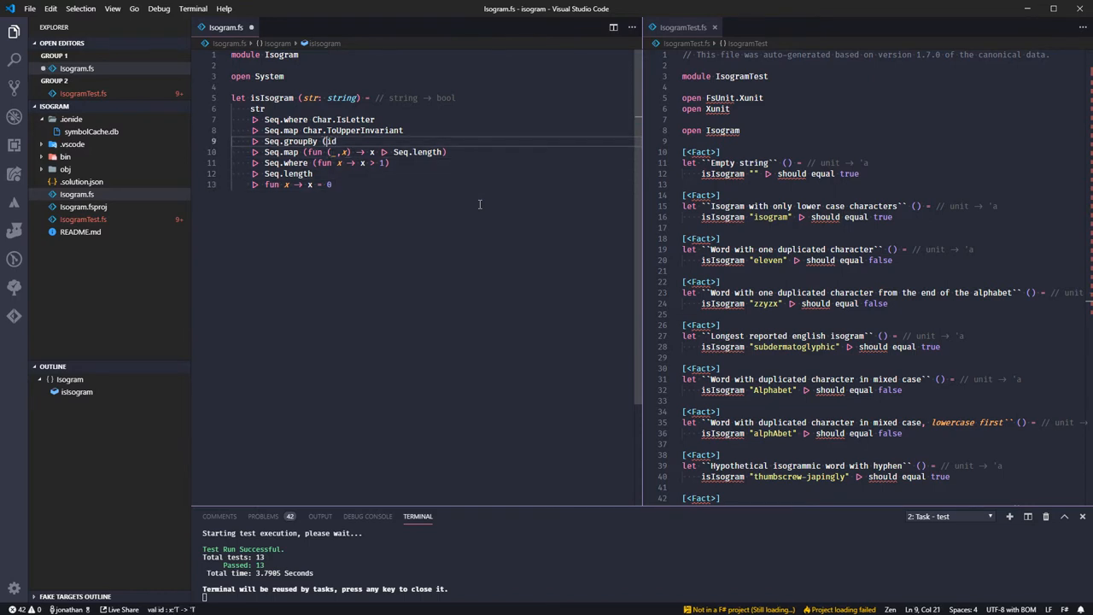
pyautogui.press('End')
pyautogui.write(')')
pyautogui.press('Down')
pyautogui.press('Down')
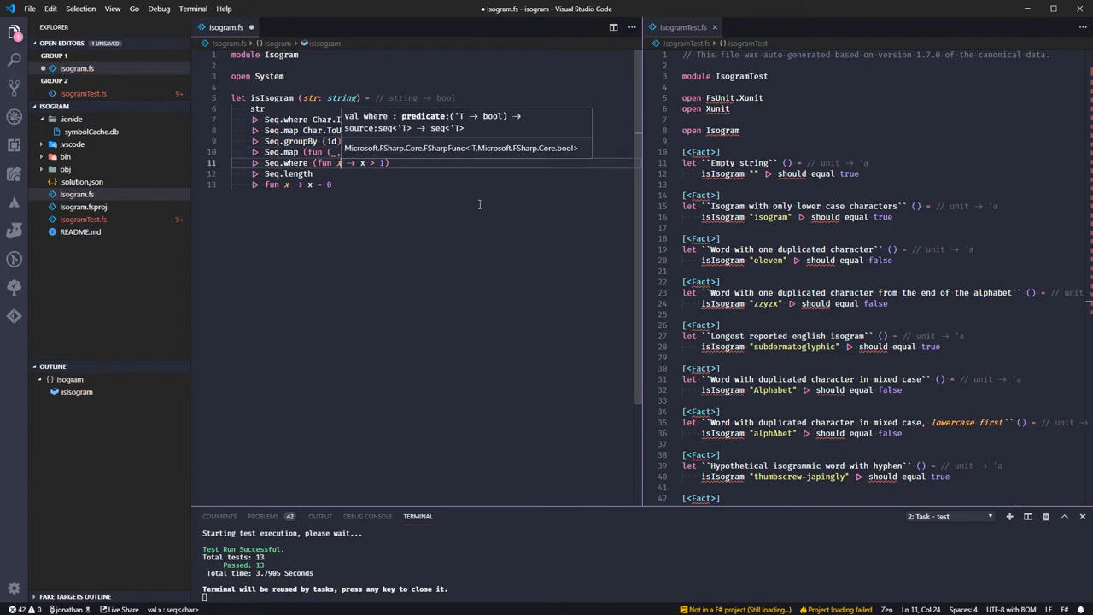
pyautogui.press('Up')
pyautogui.press('Up')
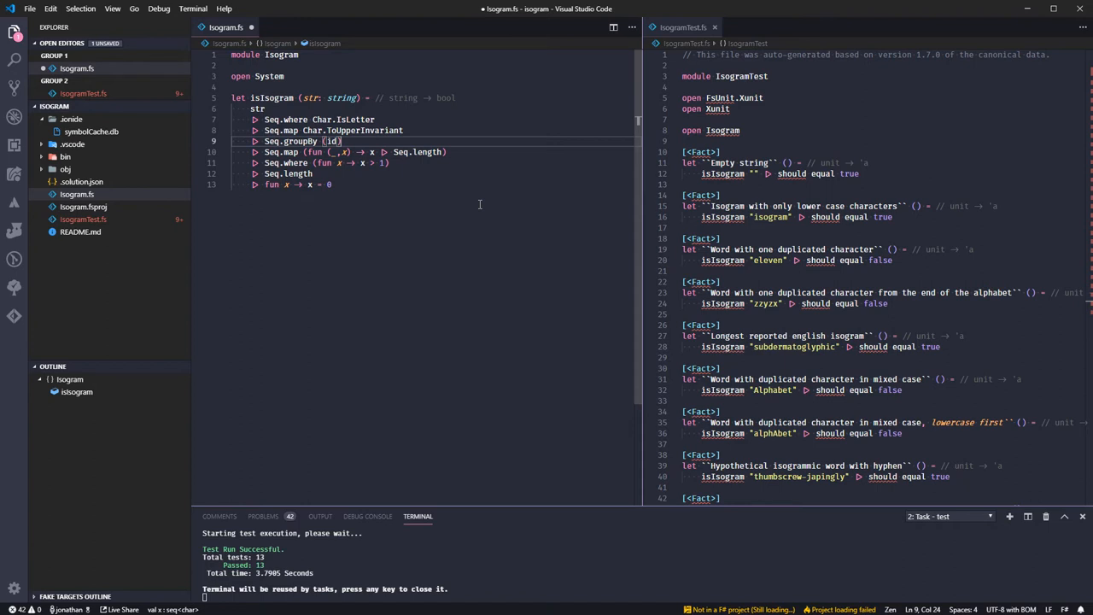
pyautogui.press('Down')
pyautogui.press('Left')
pyautogui.press('Left')
pyautogui.press('Left')
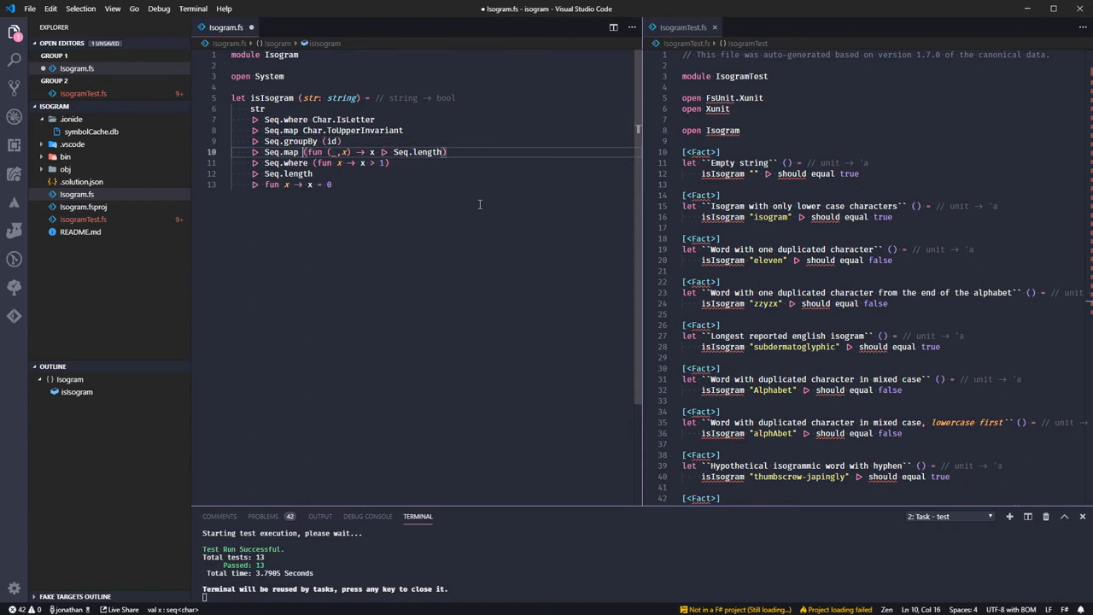
pyautogui.press('Up')
pyautogui.press('Right')
pyautogui.press('Right')
pyautogui.press('Right')
pyautogui.press('BackSpace')
pyautogui.press('End')
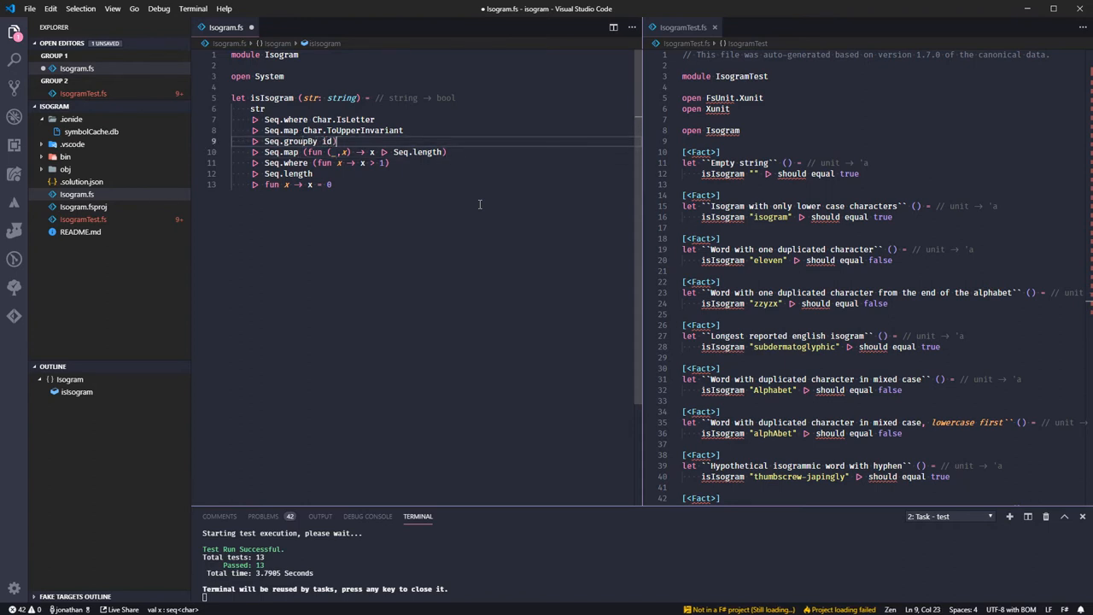
pyautogui.press('BackSpace')
pyautogui.hotkey('ctrl', 's')
pyautogui.press('Down')
pyautogui.press('Left')
pyautogui.press('Left')
pyautogui.press('Left')
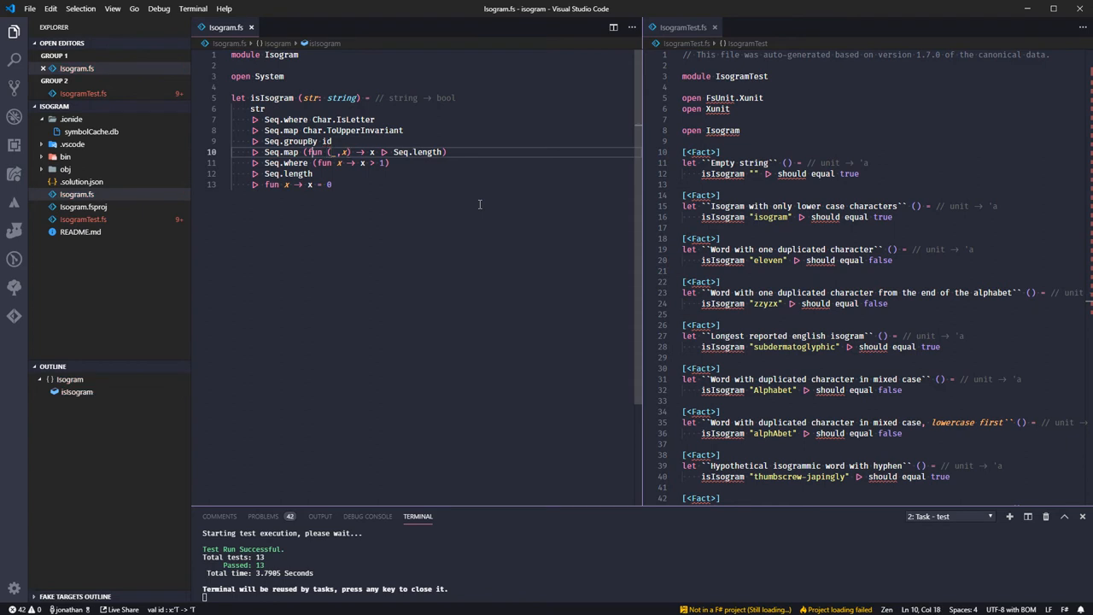
pyautogui.hotkey('shift', 'alt', 'Right')
pyautogui.hotkey('shift', 'alt', 'Right')
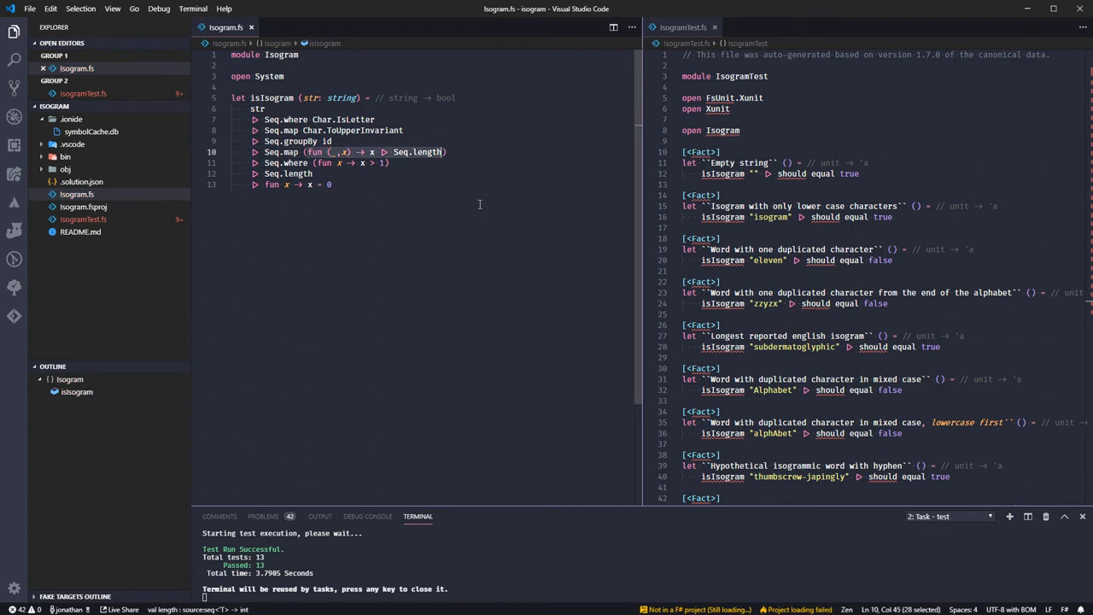
pyautogui.press('Up')
pyautogui.press('Up')
pyautogui.press('Up')
pyautogui.press('Up')
pyautogui.press('Up')
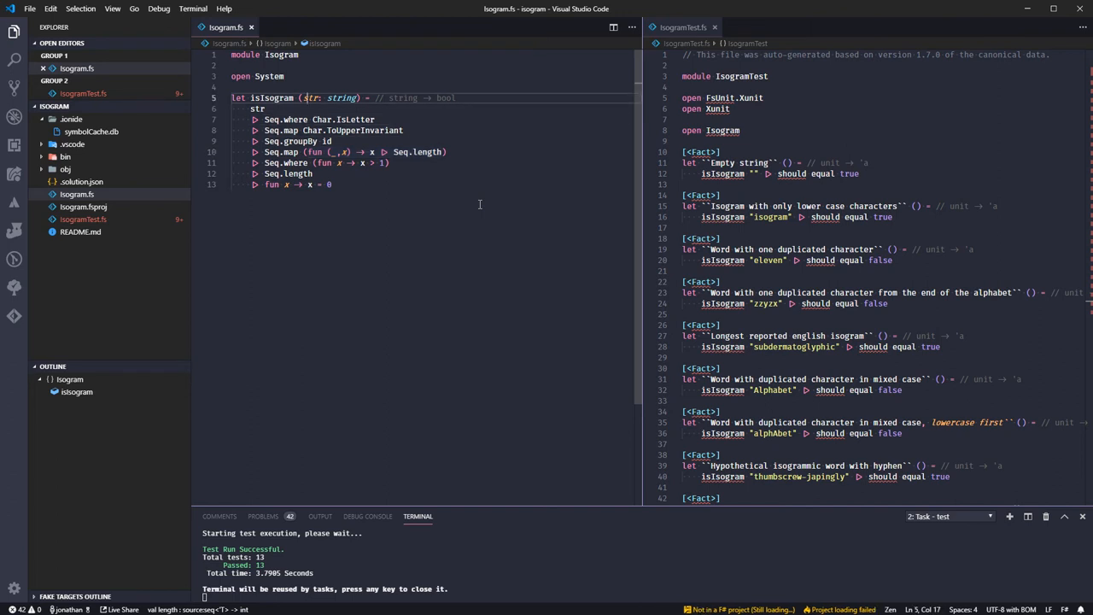
pyautogui.press('Return')
pyautogui.press('Tab')
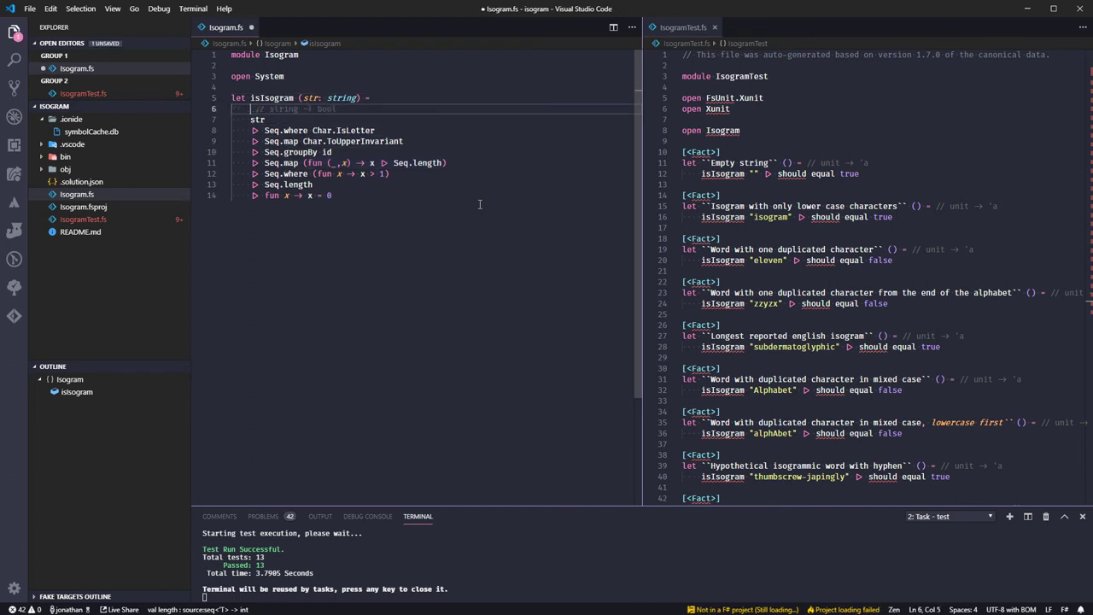
pyautogui.write('let')
pyautogui.hotkey('ctrl', 'shift', 'Left')
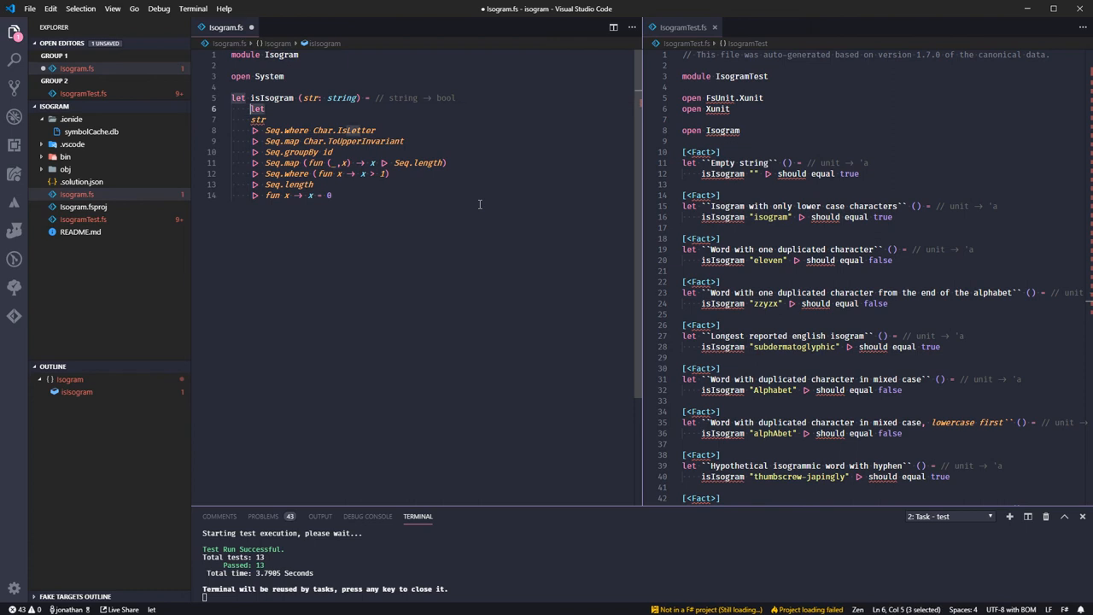
pyautogui.press('BackSpace')
pyautogui.press('BackSpace')
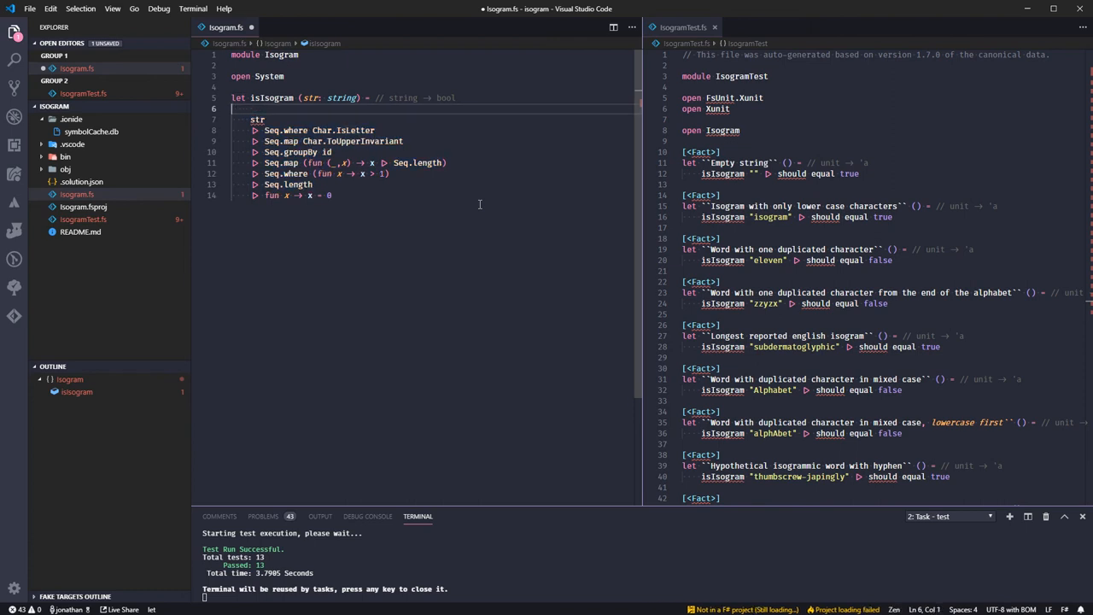
pyautogui.press('Delete')
pyautogui.hotkey('ctrl', 's')
pyautogui.press('End')
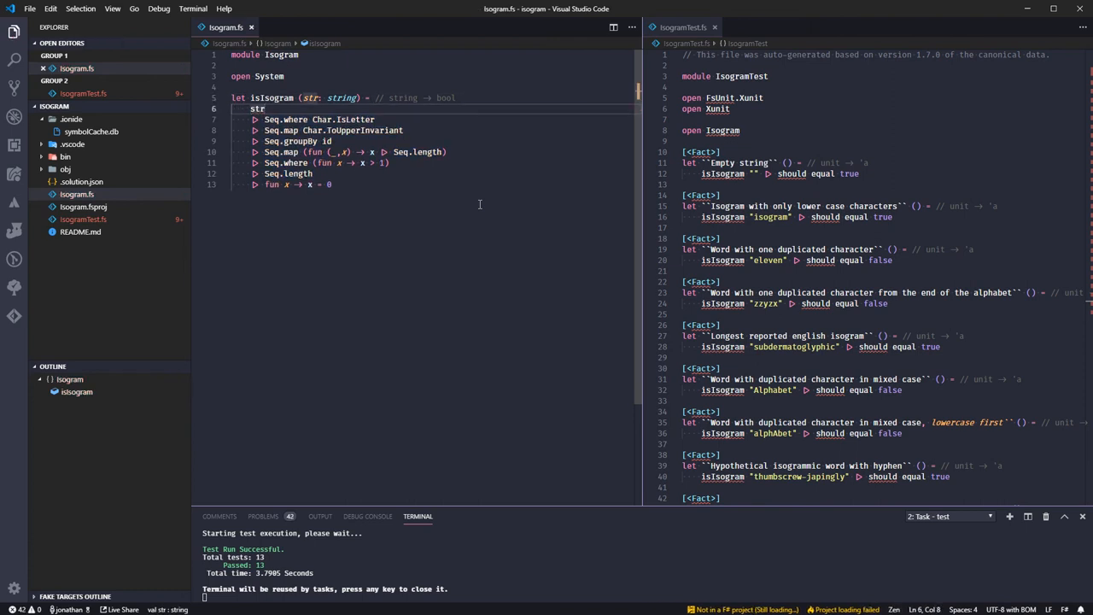